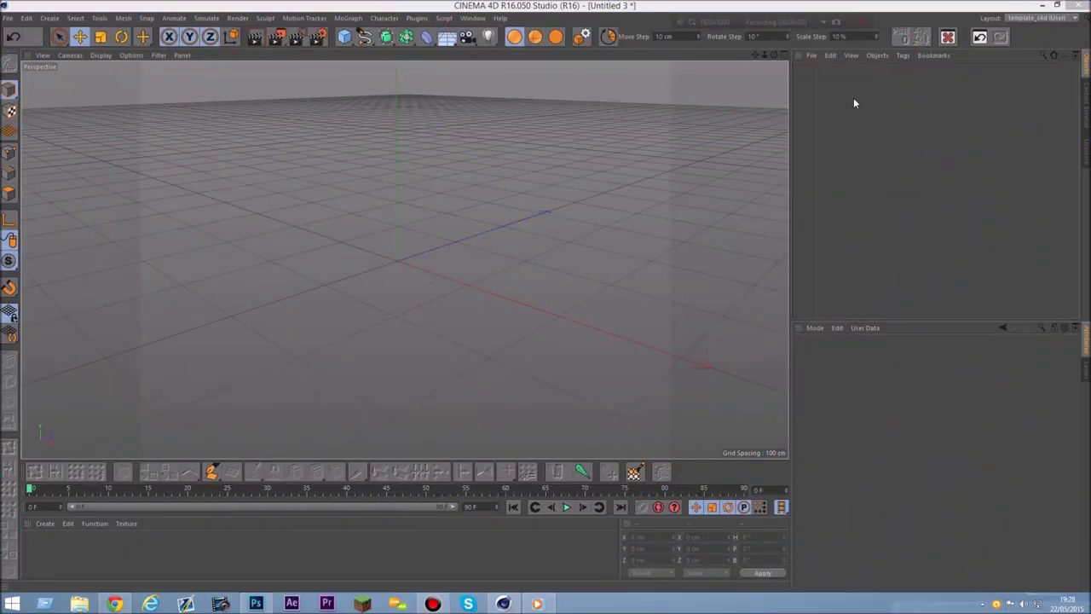
{"action": "left_click_drag", "start_coordinate": [754, 55], "coordinate": [773, 70]}
{"action": "right_click_drag", "start_coordinate": [426, 318], "coordinate": [463, 268], "text": "alt"}
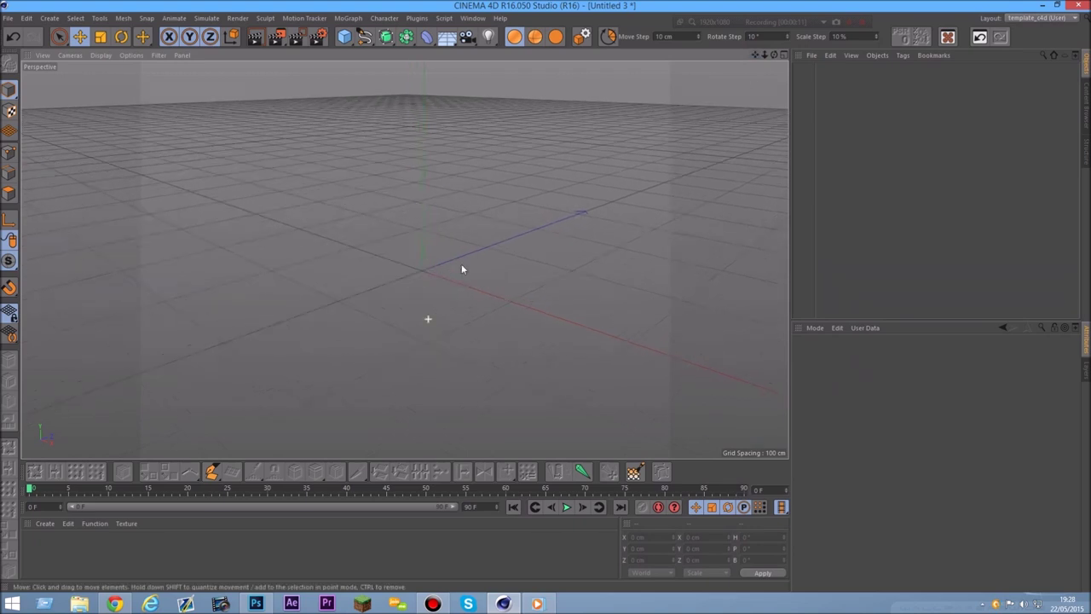
{"action": "left_click_drag", "start_coordinate": [755, 54], "coordinate": [405, 259]}
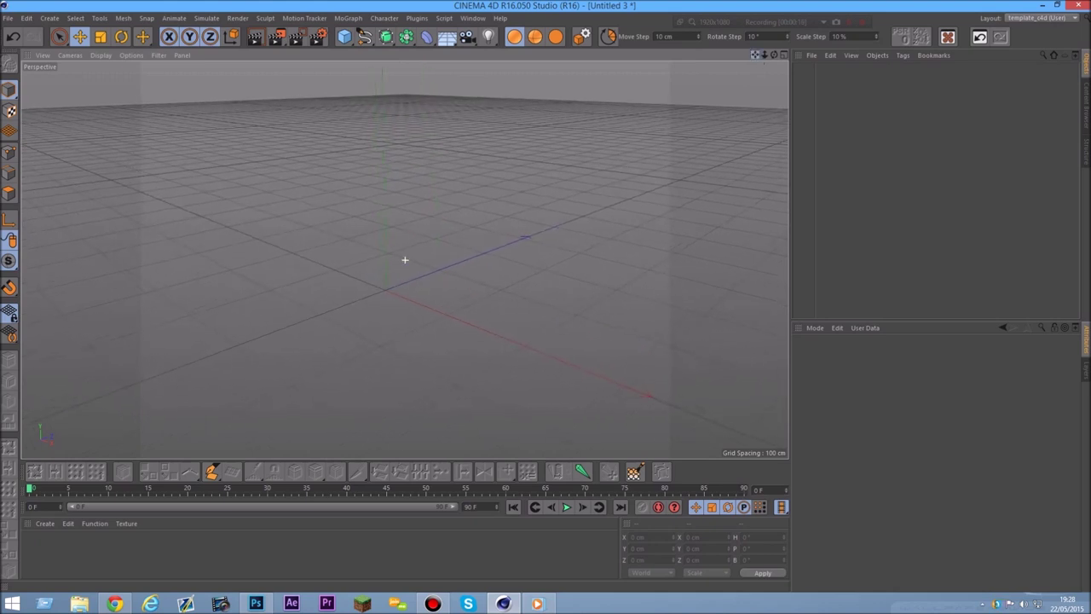
{"action": "left_click_drag", "start_coordinate": [755, 54], "coordinate": [759, 55]}
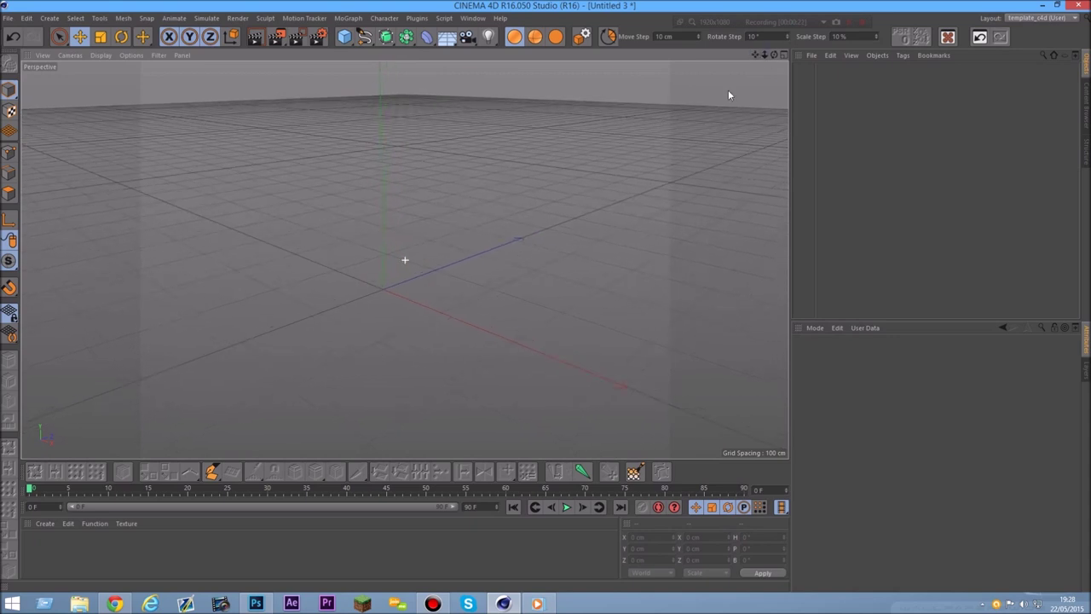
{"action": "scroll", "coordinate": [334, 282], "scroll_direction": "up", "scroll_amount": 4}
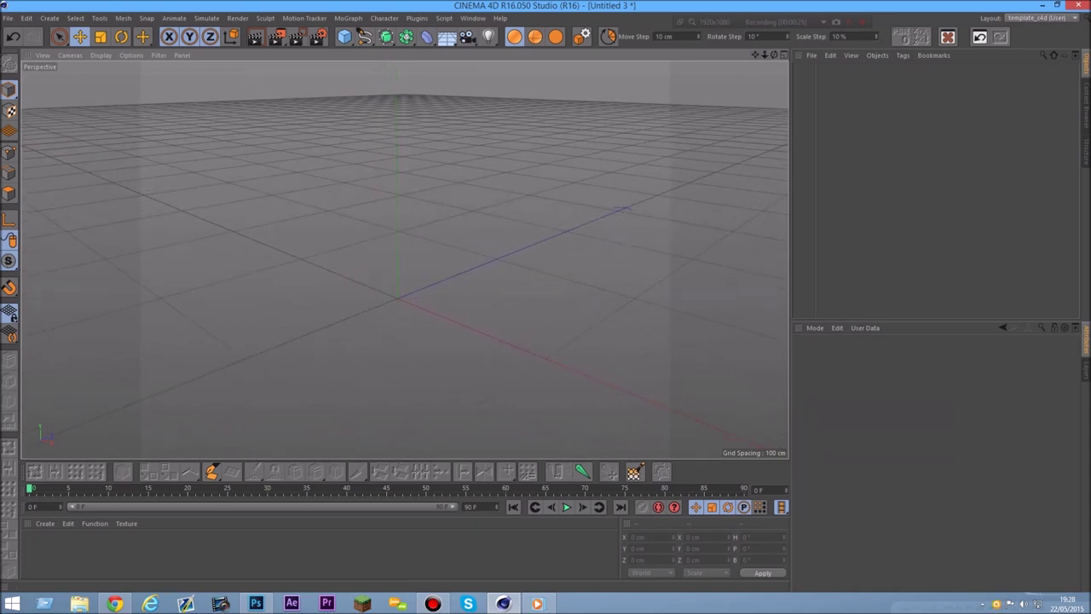
{"action": "left_click_drag", "start_coordinate": [755, 54], "coordinate": [787, 45]}
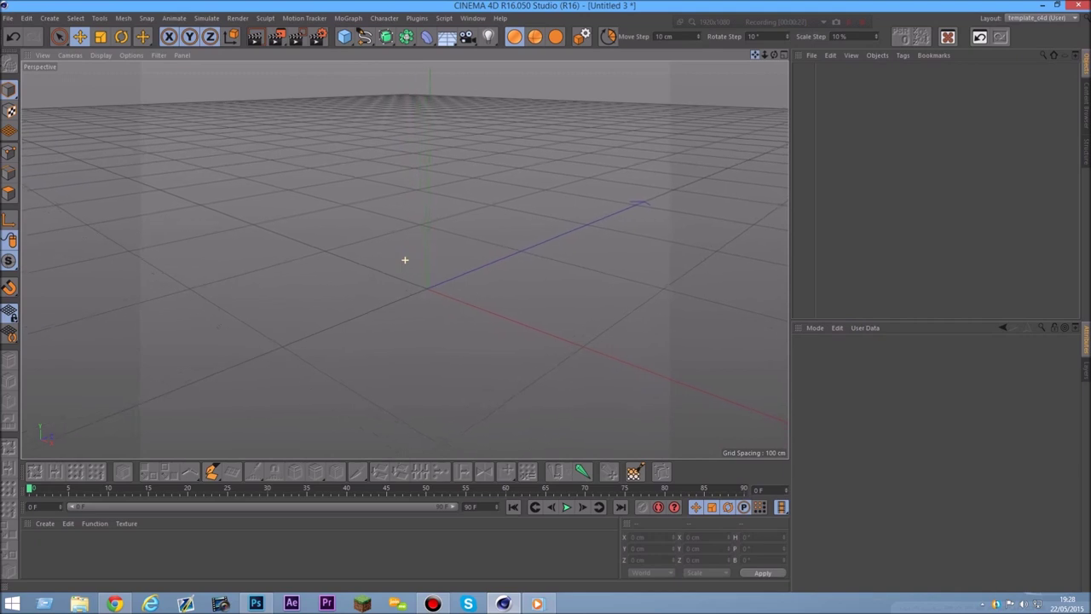
{"action": "left_click_drag", "start_coordinate": [405, 259], "coordinate": [756, 55]}
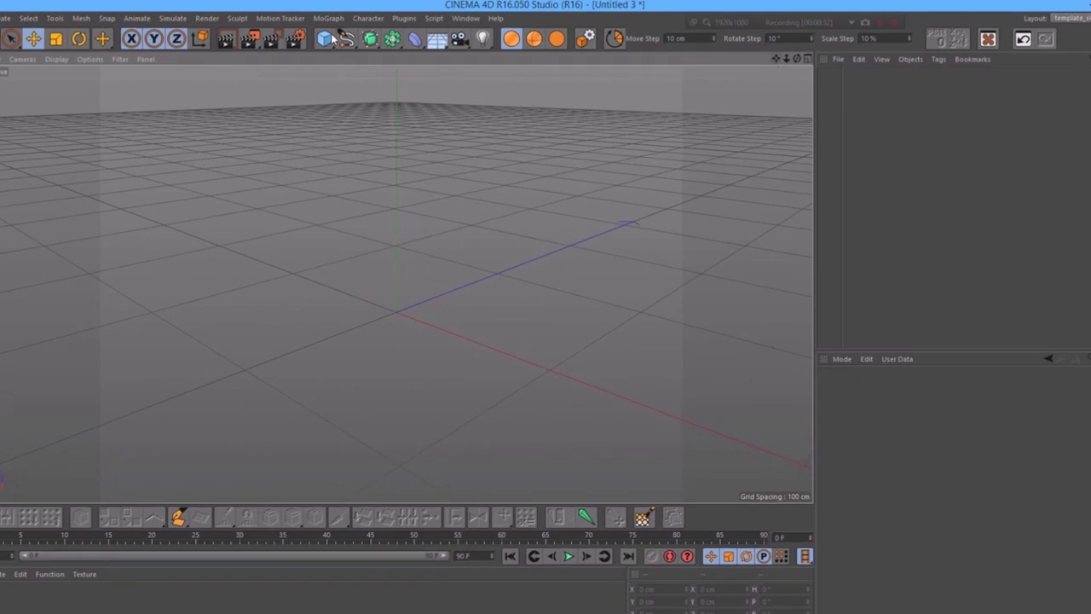
Add a cube primitive to the empty scene
{"action": "left_click", "coordinate": [325, 39]}
{"action": "left_click", "coordinate": [429, 54]}
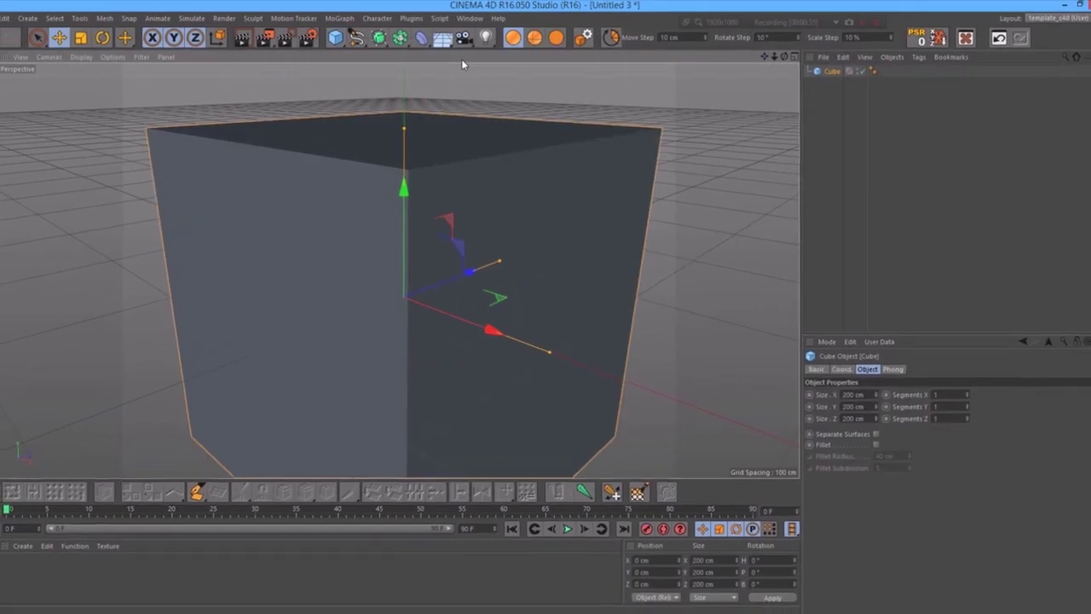
{"action": "mouse_move", "coordinate": [774, 56]}
{"action": "left_mouse_down"}
{"action": "mouse_move", "coordinate": [735, 56]}
{"action": "mouse_move", "coordinate": [753, 57]}
{"action": "left_mouse_up"}
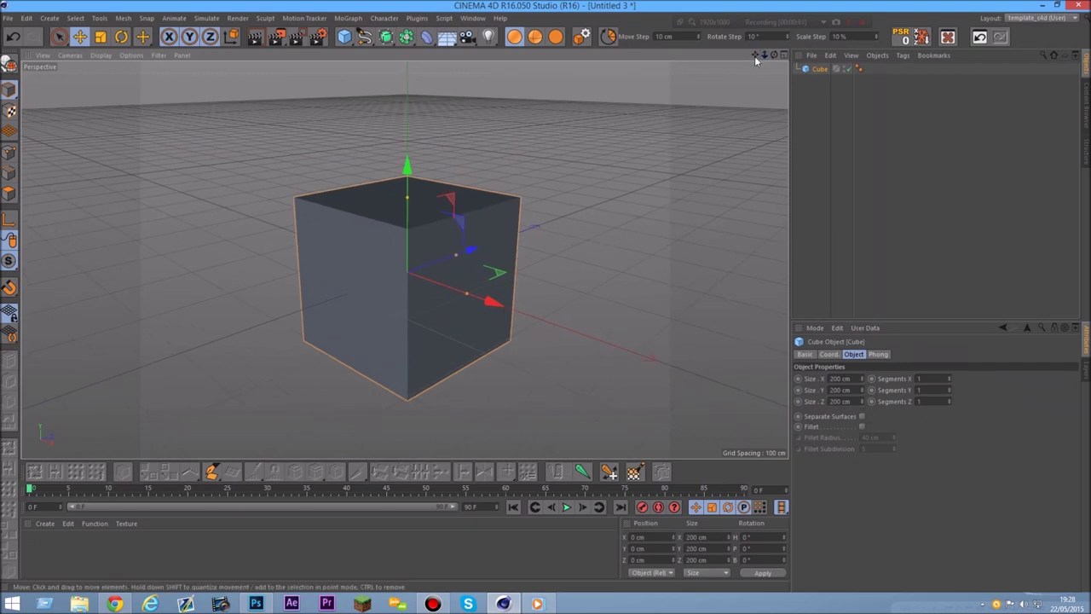
{"action": "left_click_drag", "start_coordinate": [755, 58], "coordinate": [757, 58]}
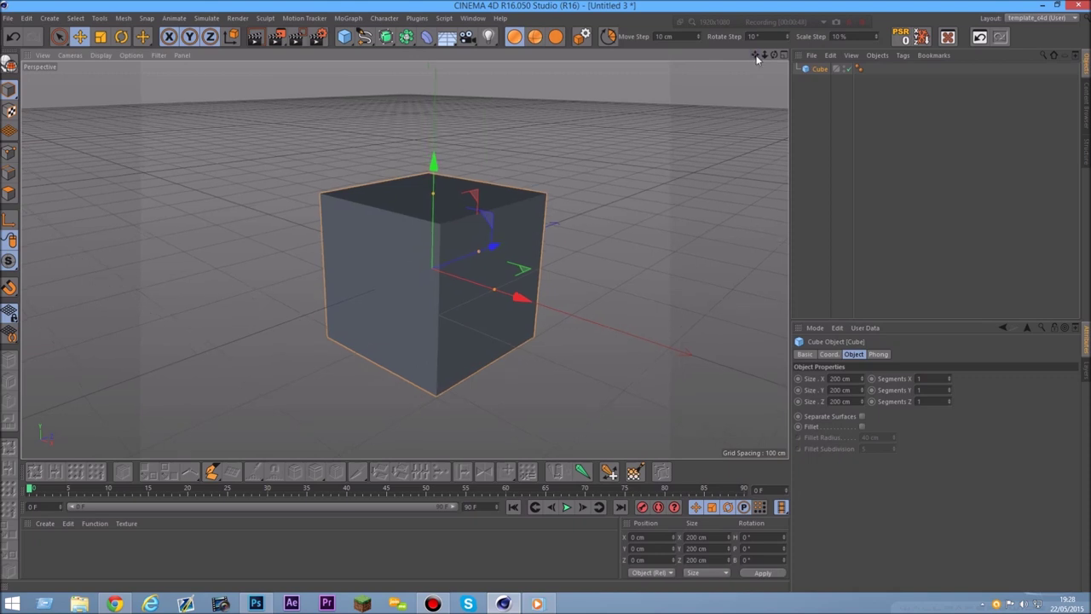
{"action": "left_click_drag", "start_coordinate": [756, 58], "coordinate": [757, 58]}
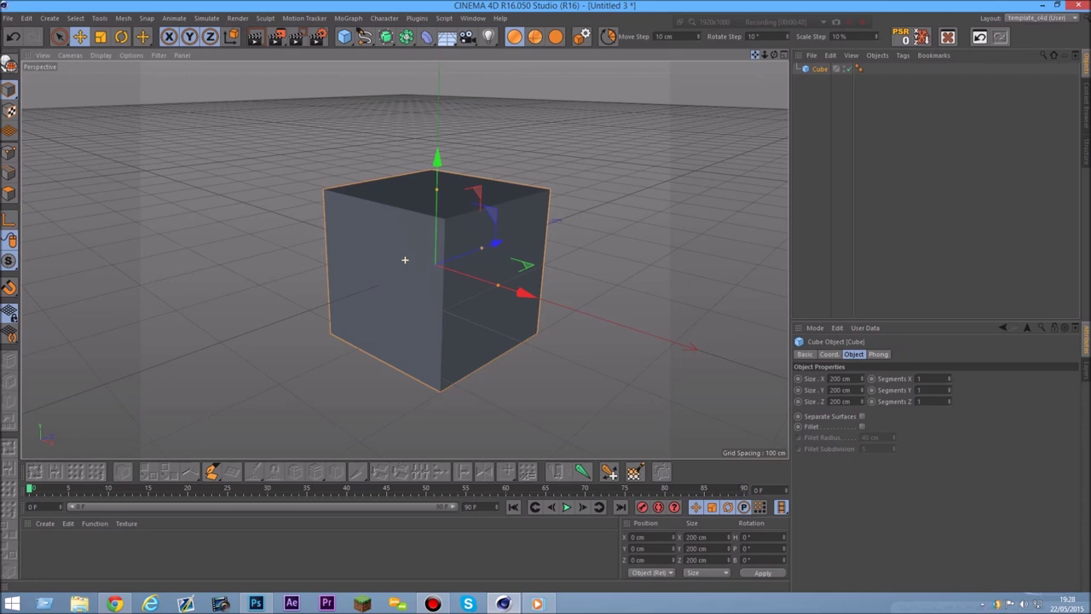
{"action": "mouse_move", "coordinate": [756, 55]}
{"action": "left_mouse_down"}
{"action": "mouse_move", "coordinate": [765, 31]}
{"action": "mouse_move", "coordinate": [762, 55]}
{"action": "left_mouse_up"}
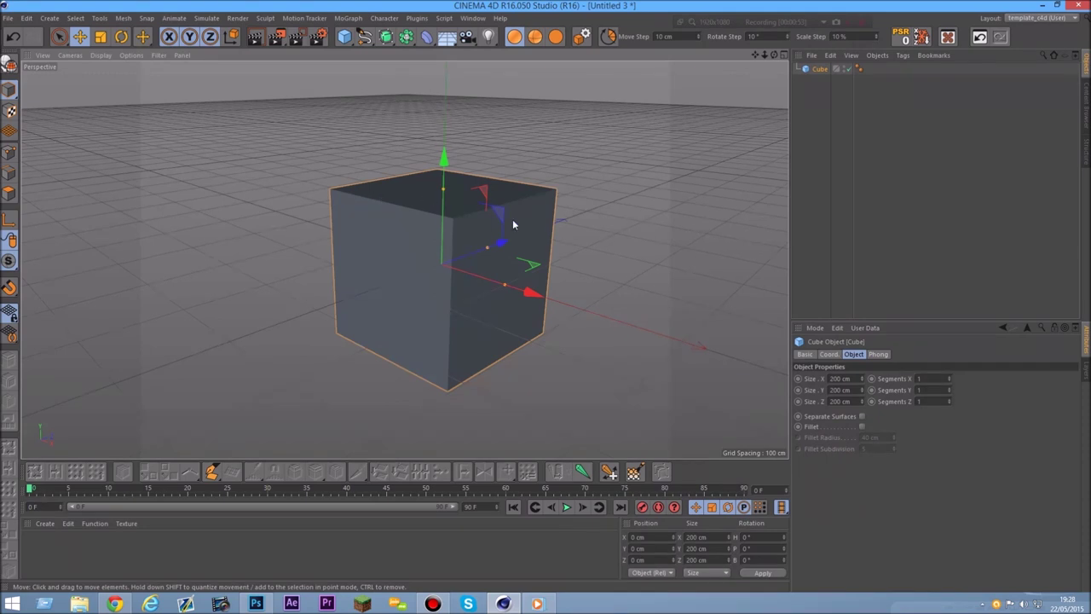
Set the cube's X size to 3*6.25 cm (18.75 cm)
{"action": "left_click_drag", "start_coordinate": [855, 379], "coordinate": [750, 387]}
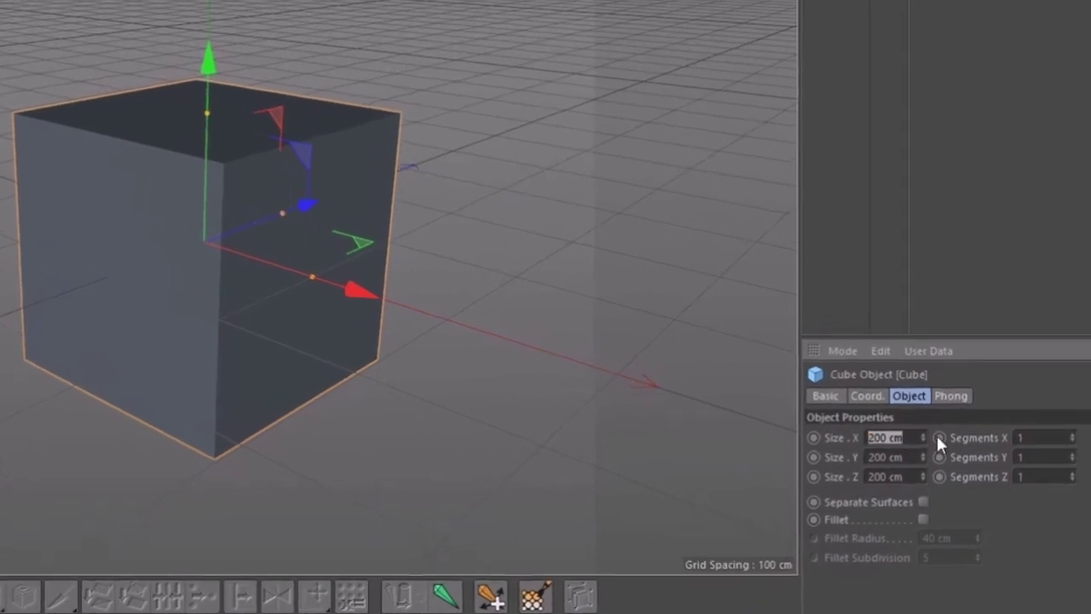
{"action": "type", "text": "3*6.25"}
{"action": "key", "text": "Return"}
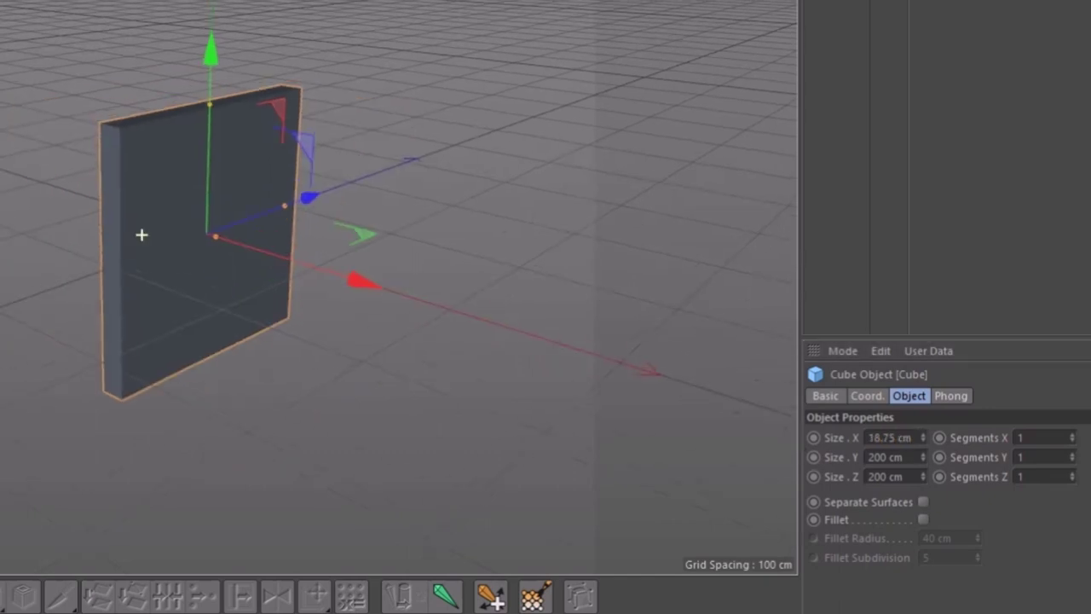
{"action": "left_click_drag", "start_coordinate": [249, 179], "coordinate": [83, 75], "text": "alt"}
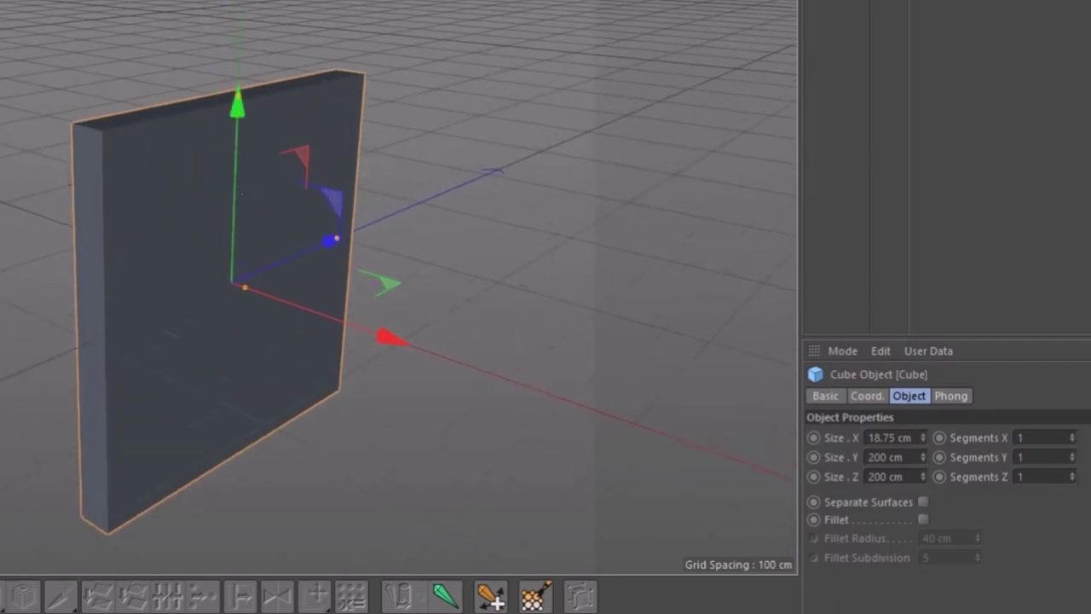
{"action": "middle_click_drag", "start_coordinate": [136, 234], "coordinate": [141, 234], "text": "alt"}
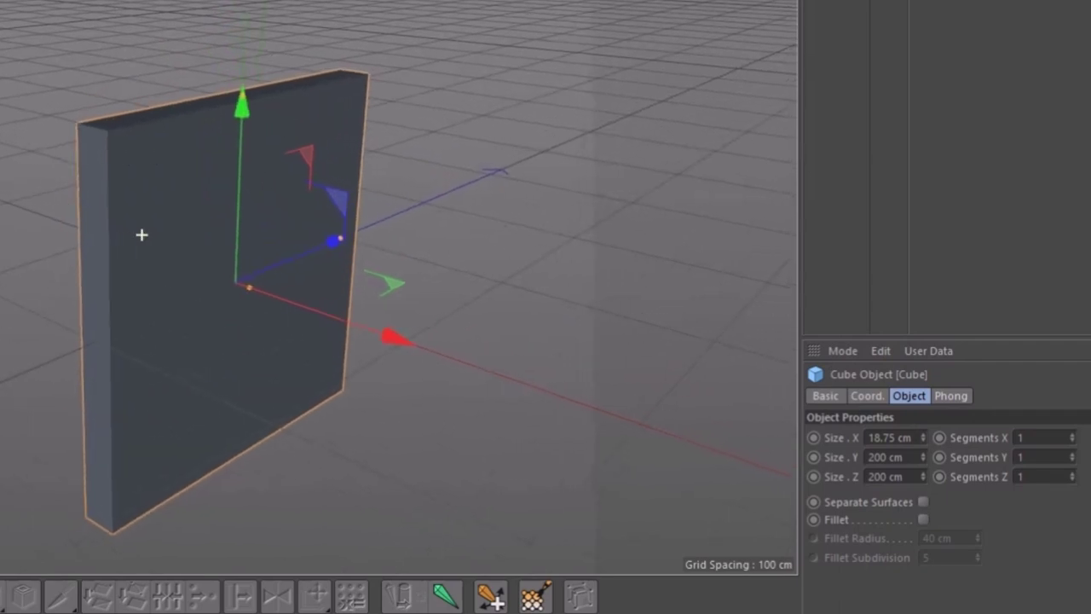
Set the cube's Y size to 14*6.25 cm (87.5 cm) and its Z size to 3*6.25 cm (18.75 cm)
{"action": "left_click", "coordinate": [890, 456]}
{"action": "key", "text": "BackSpace"}
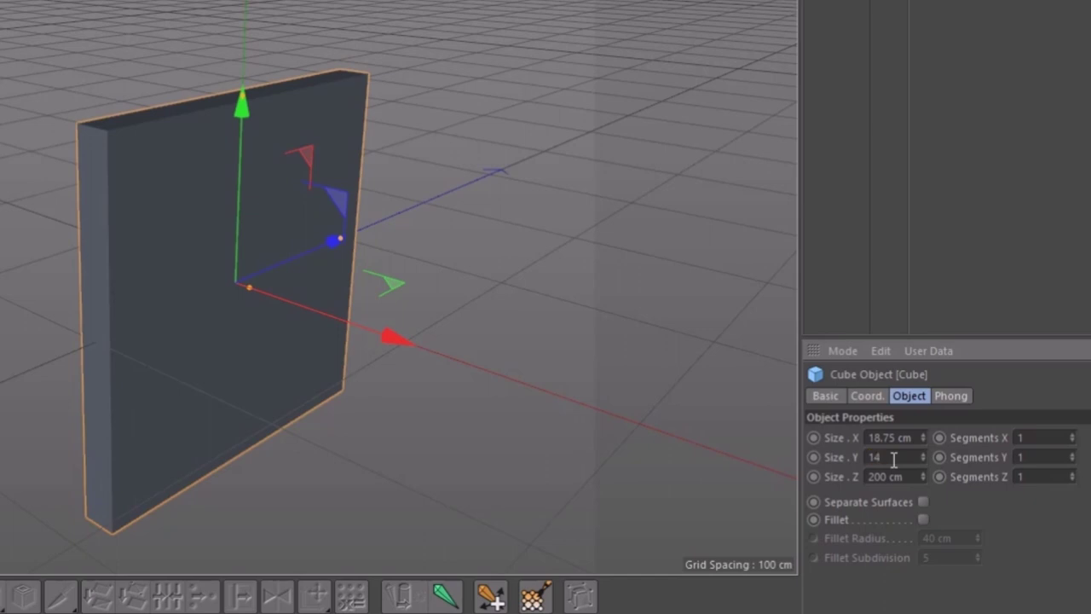
{"action": "type", "text": ".25"}
{"action": "left_click", "coordinate": [908, 474]}
{"action": "key", "text": "BackSpace"}
{"action": "left_click", "coordinate": [883, 476]}
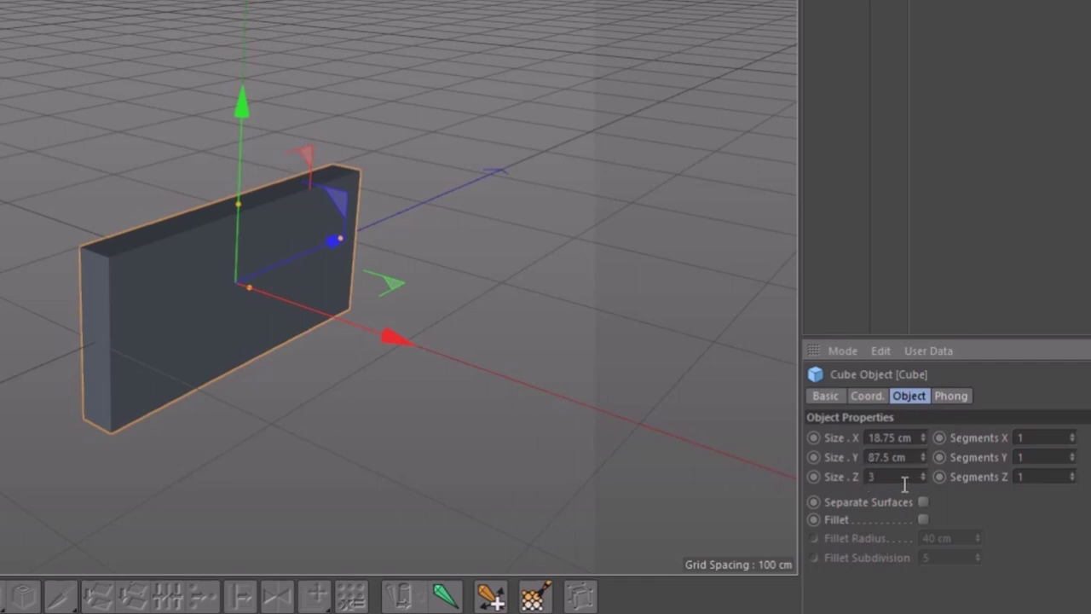
{"action": "type", "text": "3*6"}
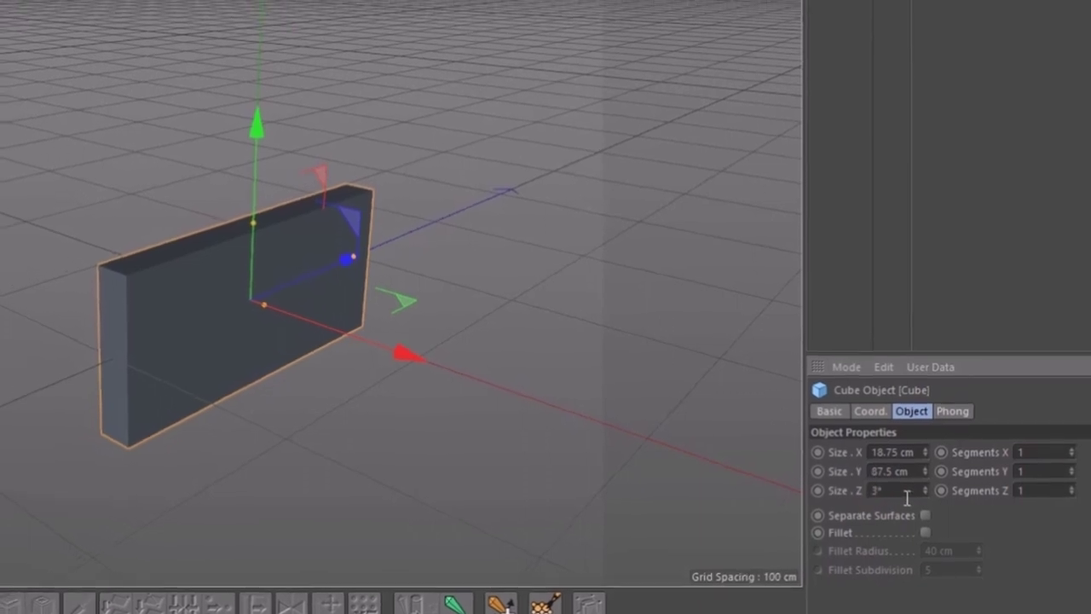
{"action": "type", "text": ".25"}
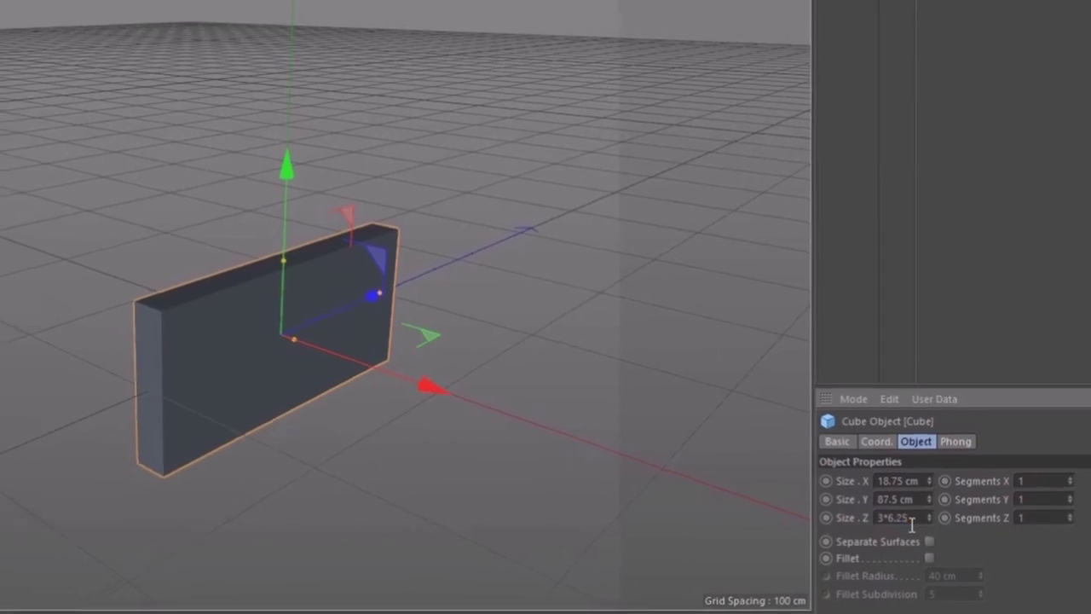
{"action": "key", "text": "Return"}
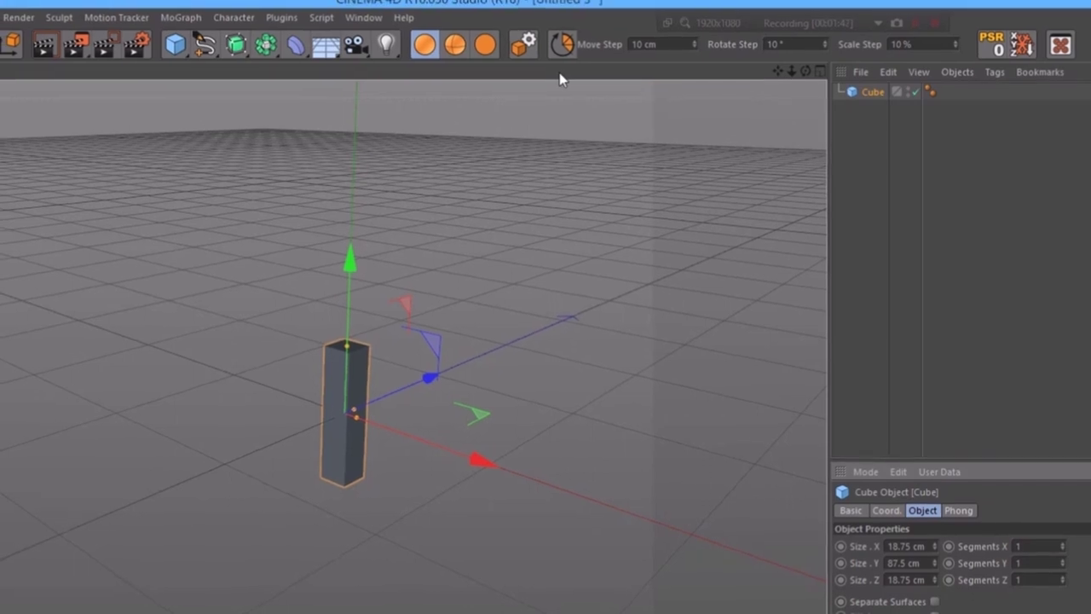
Enable quantized transformations and set the Move Step to 6.25 cm
{"action": "left_click", "coordinate": [561, 45]}
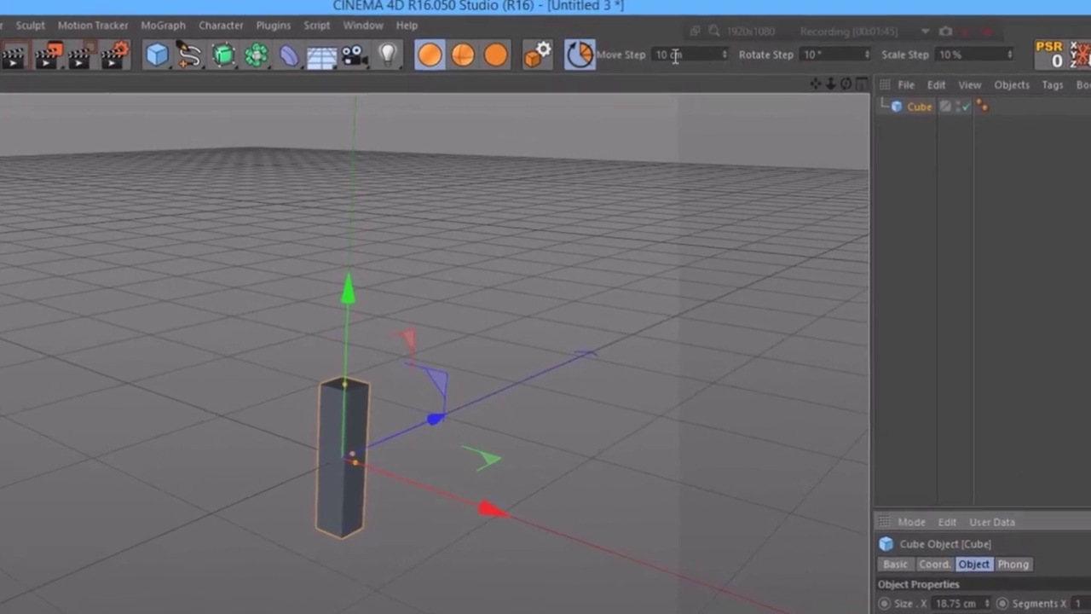
{"action": "left_click", "coordinate": [689, 52]}
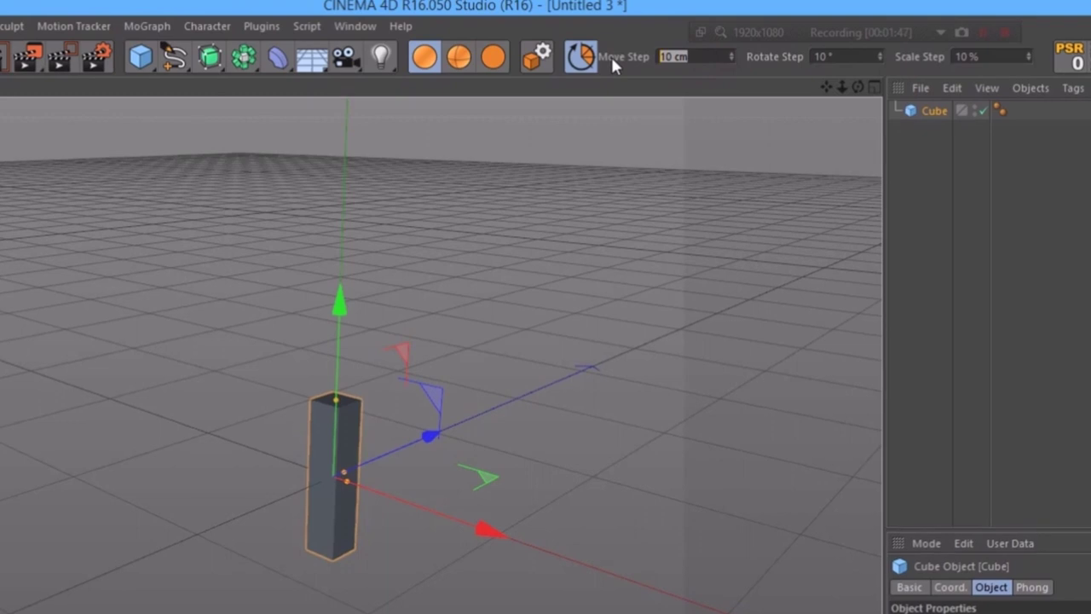
{"action": "double_click", "coordinate": [668, 56]}
{"action": "left_click", "coordinate": [702, 56]}
{"action": "key", "text": "BackSpace"}
{"action": "left_click", "coordinate": [707, 57]}
{"action": "type", "text": "6.25"}
{"action": "key", "text": "Return"}
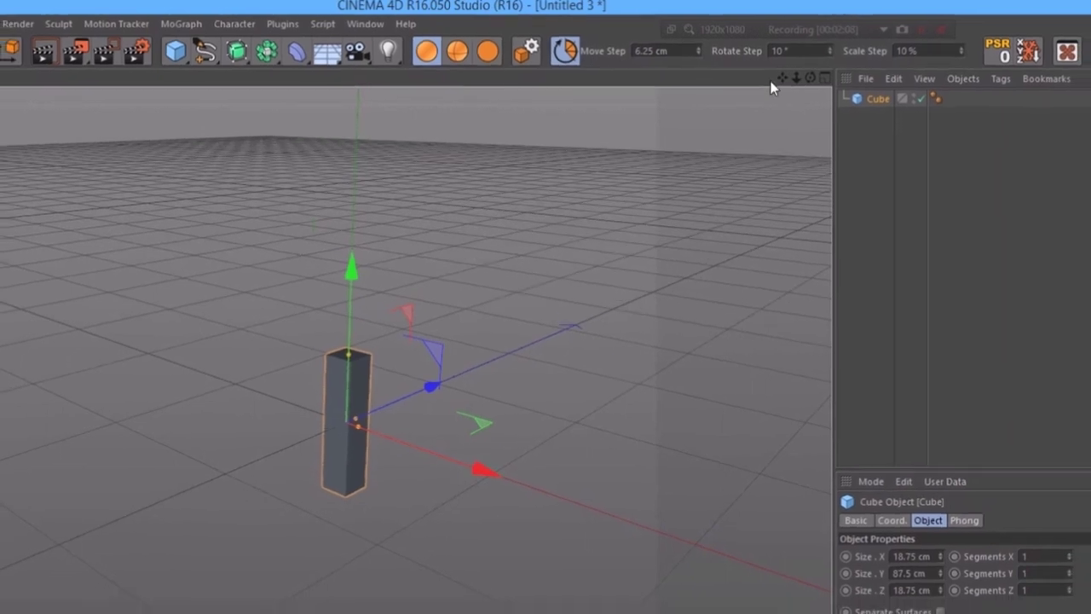
Raise the cube along Y to 43.75 cm so its base rests on the ground plane
{"action": "left_click_drag", "start_coordinate": [783, 78], "coordinate": [764, 91]}
{"action": "scroll", "coordinate": [348, 366], "scroll_direction": "up", "scroll_amount": 2}
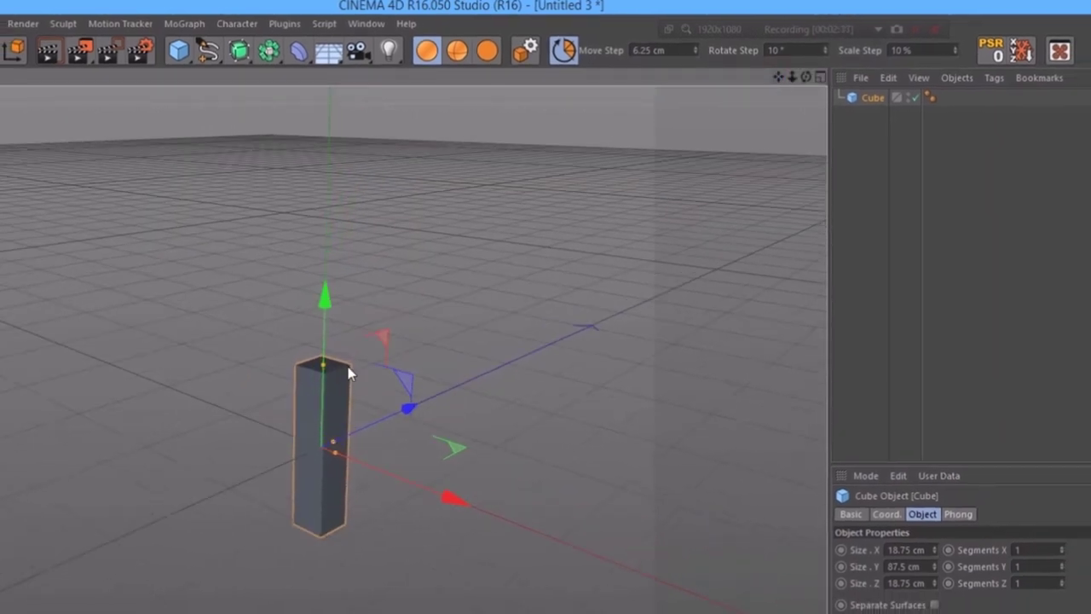
{"action": "left_click_drag", "start_coordinate": [325, 299], "coordinate": [322, 239]}
Set the cube's X segments to 3
{"action": "left_click_drag", "start_coordinate": [791, 76], "coordinate": [805, 89]}
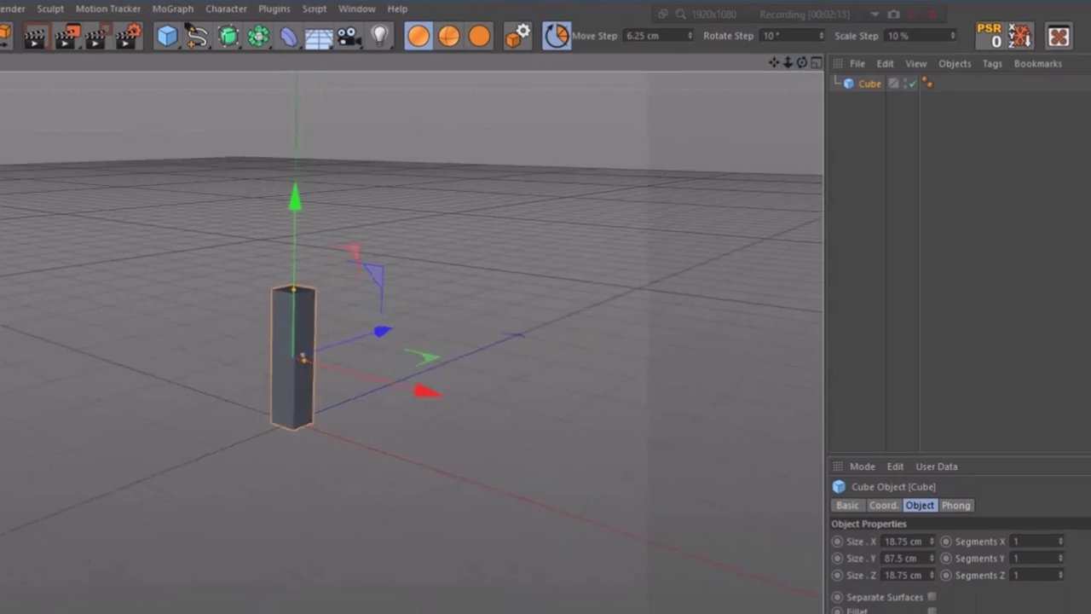
{"action": "scroll", "coordinate": [226, 301], "scroll_direction": "up", "scroll_amount": 2}
{"action": "scroll", "coordinate": [403, 351], "scroll_direction": "up", "scroll_amount": 4}
{"action": "scroll", "coordinate": [235, 251], "scroll_direction": "up", "scroll_amount": 1}
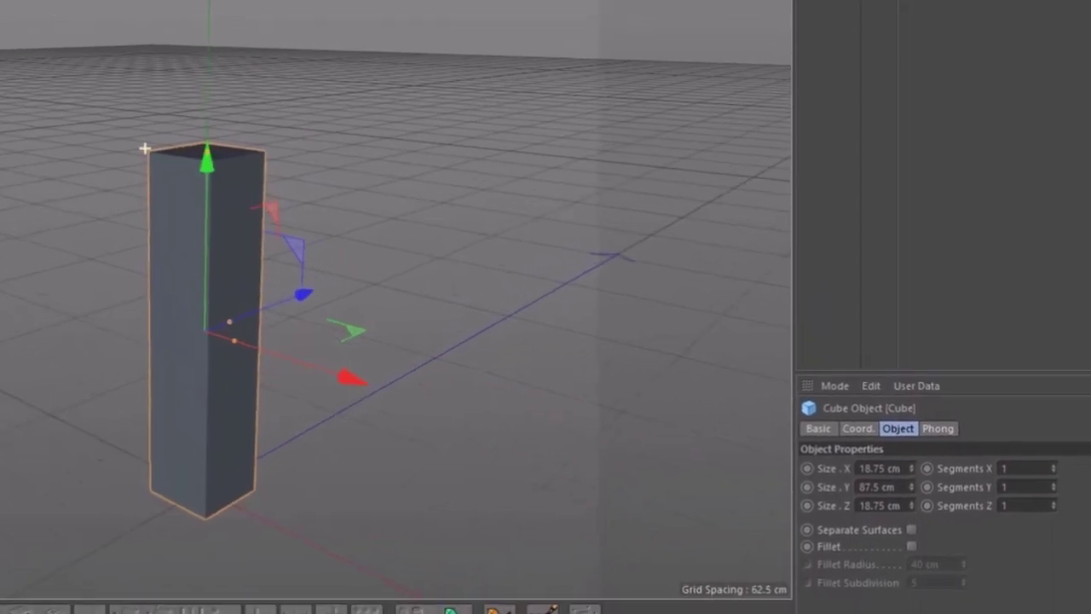
{"action": "left_click", "coordinate": [1014, 468]}
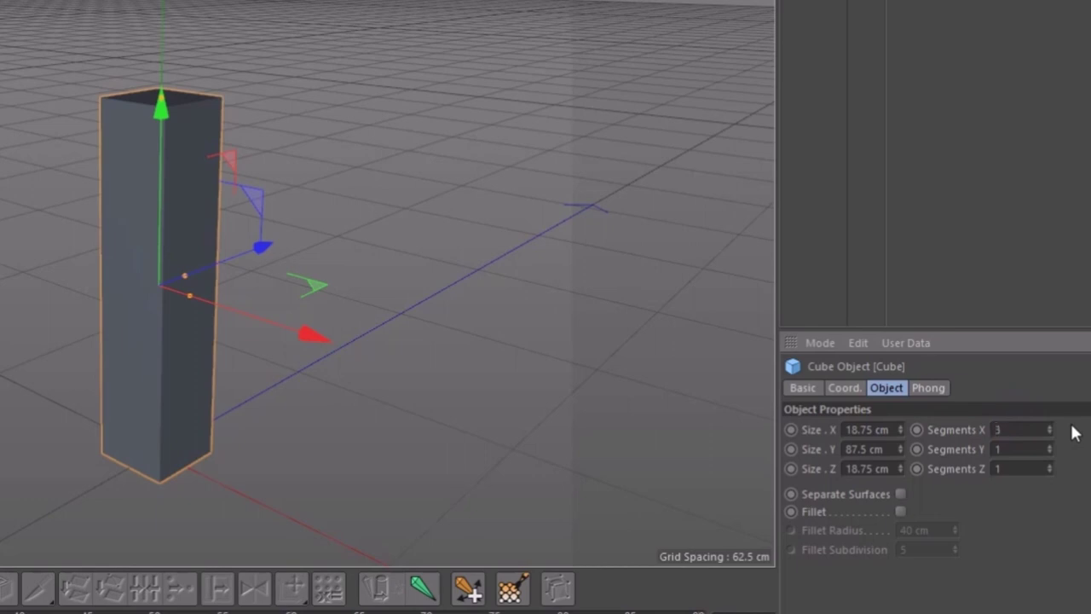
{"action": "type", "text": "3"}
{"action": "left_click", "coordinate": [1014, 449]}
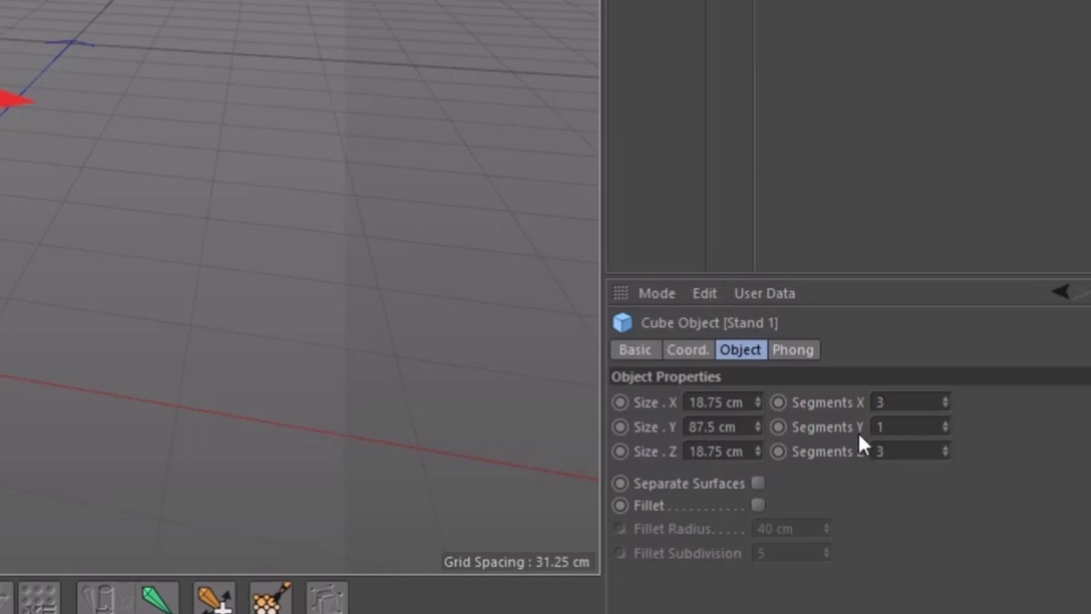
Calculate Segments Y by copying the 87.5 cm Y size into it and dividing by 6.25
{"action": "left_click", "coordinate": [740, 426]}
{"action": "key", "text": "ctrl+c"}
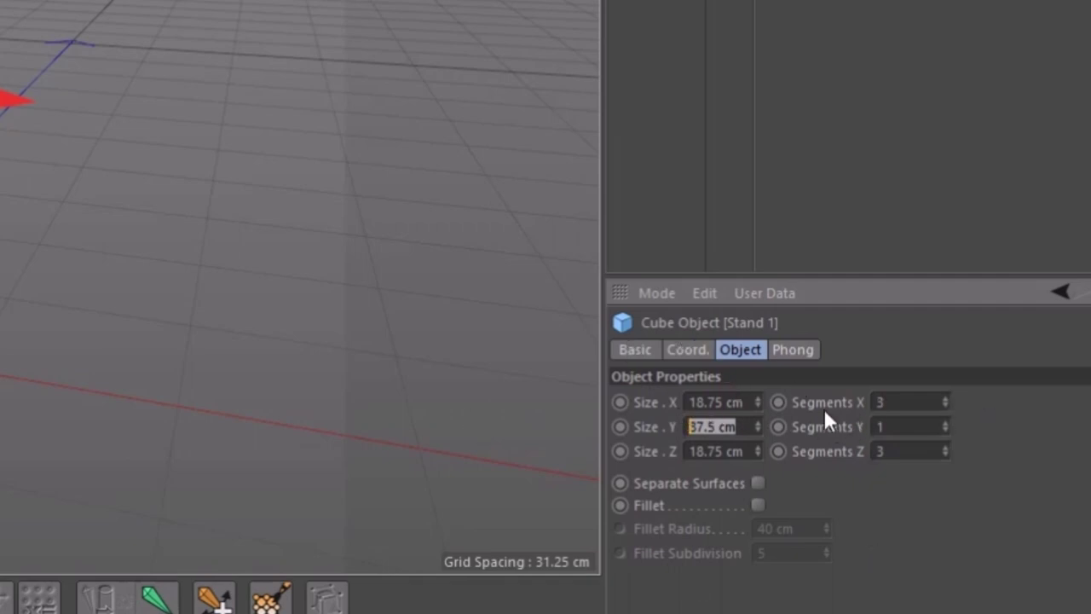
{"action": "left_click", "coordinate": [938, 426]}
{"action": "key", "text": "BackSpace"}
{"action": "key", "text": "ctrl+v"}
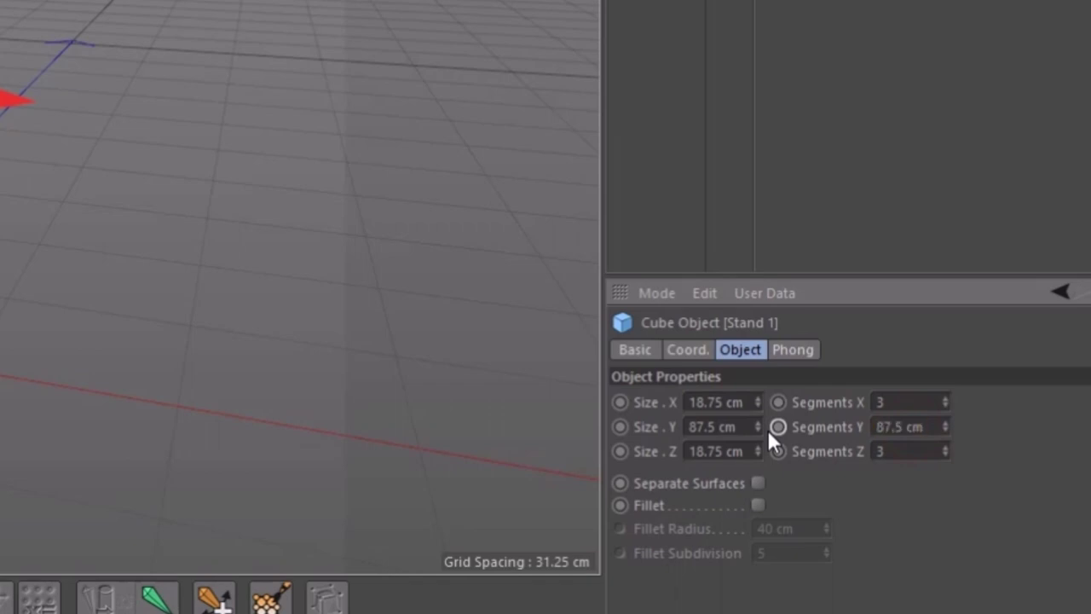
{"action": "type", "text": "/6.25"}
{"action": "key", "text": "Return"}
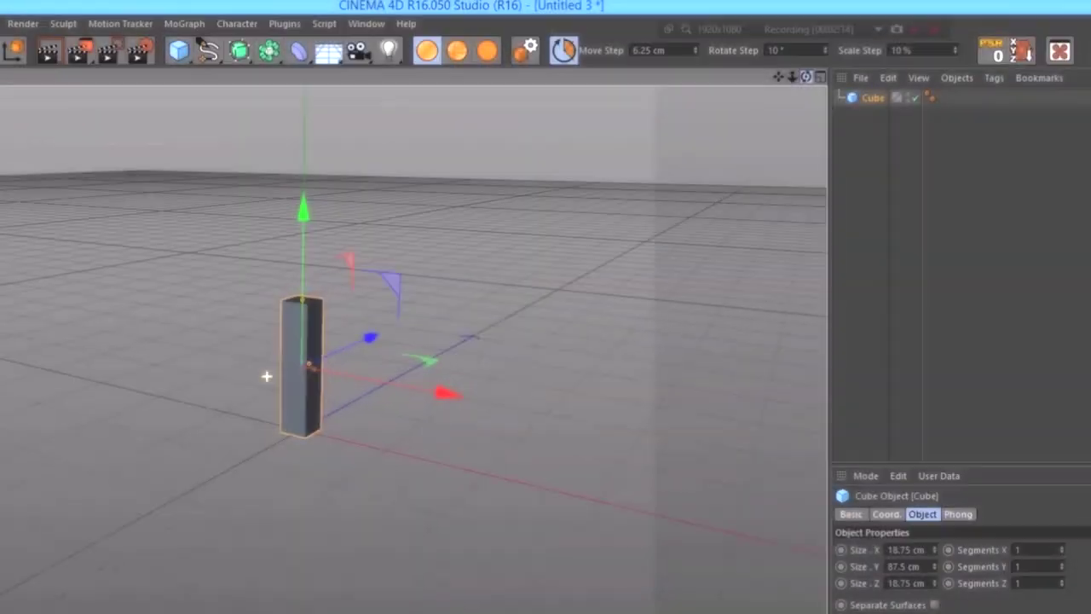
Set the cube's Y segments to 14 and its Z segments to 3
{"action": "scroll", "coordinate": [200, 272], "scroll_direction": "up", "scroll_amount": 6}
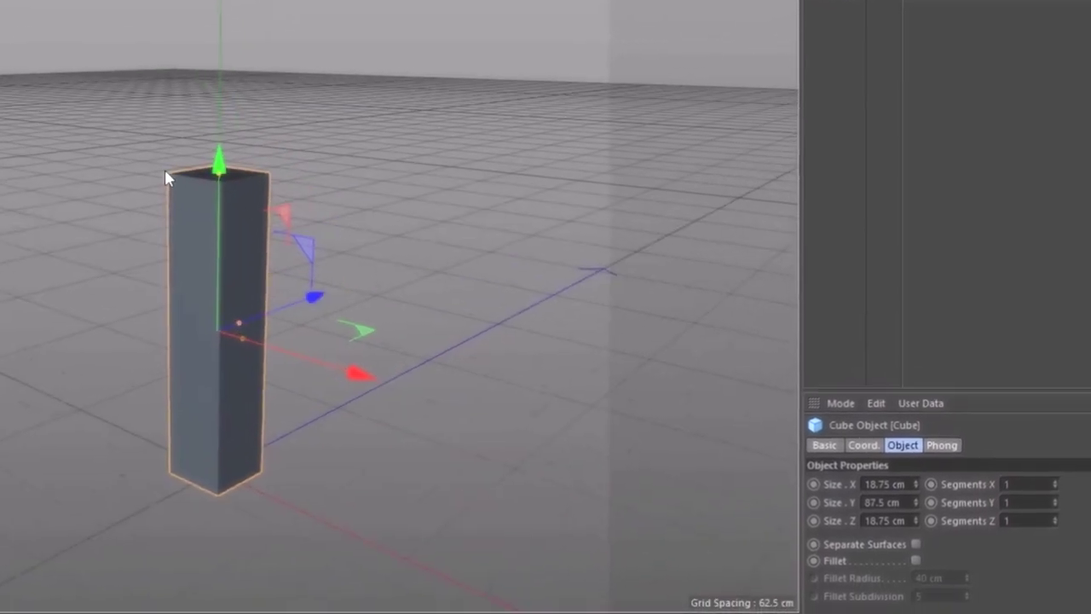
{"action": "left_click", "coordinate": [1020, 446]}
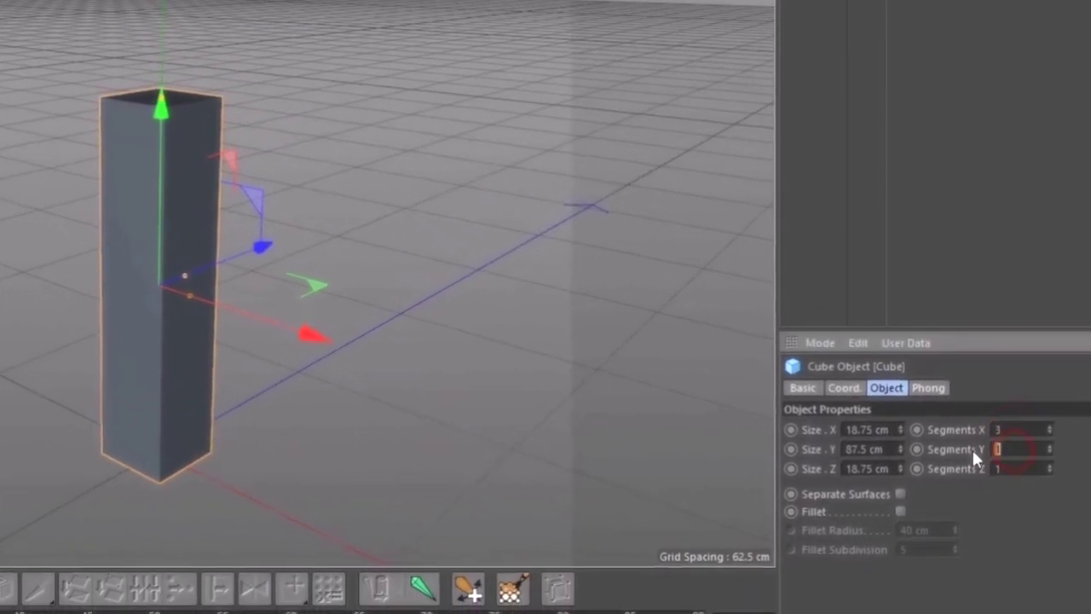
{"action": "left_click", "coordinate": [999, 448]}
{"action": "type", "text": "14"}
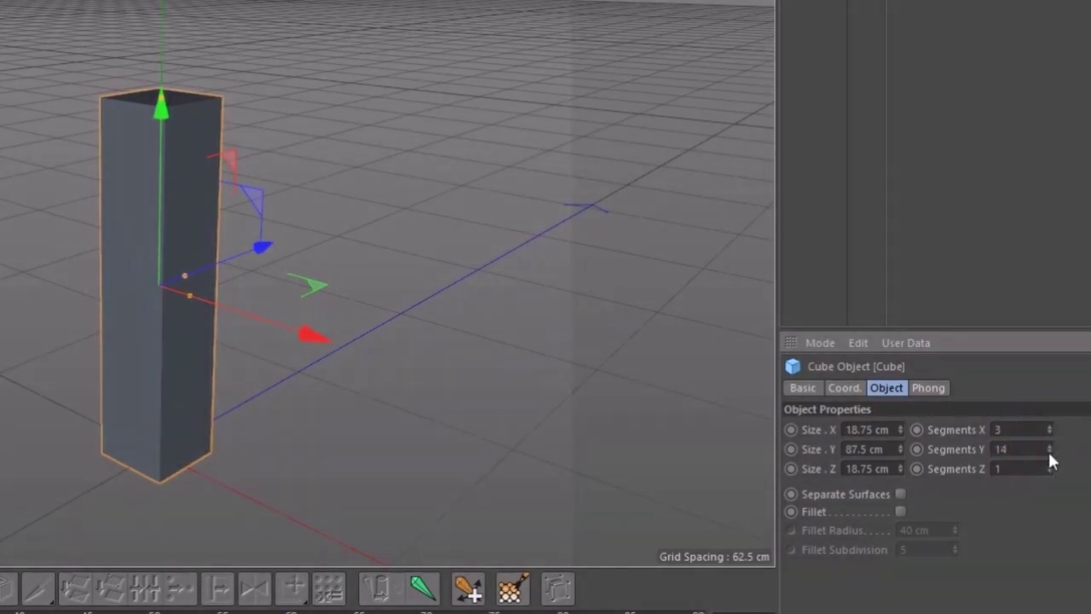
{"action": "left_click", "coordinate": [1025, 467]}
{"action": "type", "text": "3"}
{"action": "key", "text": "Return"}
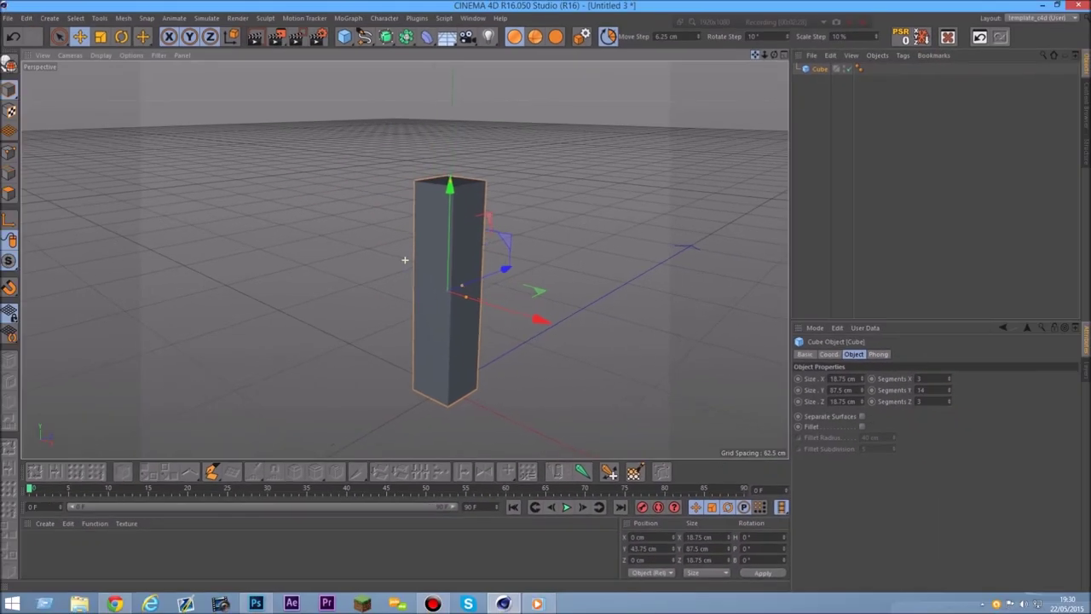
Switch the viewport display to Gouraud Shading (Lines) so the post's segments show
{"action": "middle_click_drag", "start_coordinate": [405, 259], "coordinate": [377, 260], "text": "alt"}
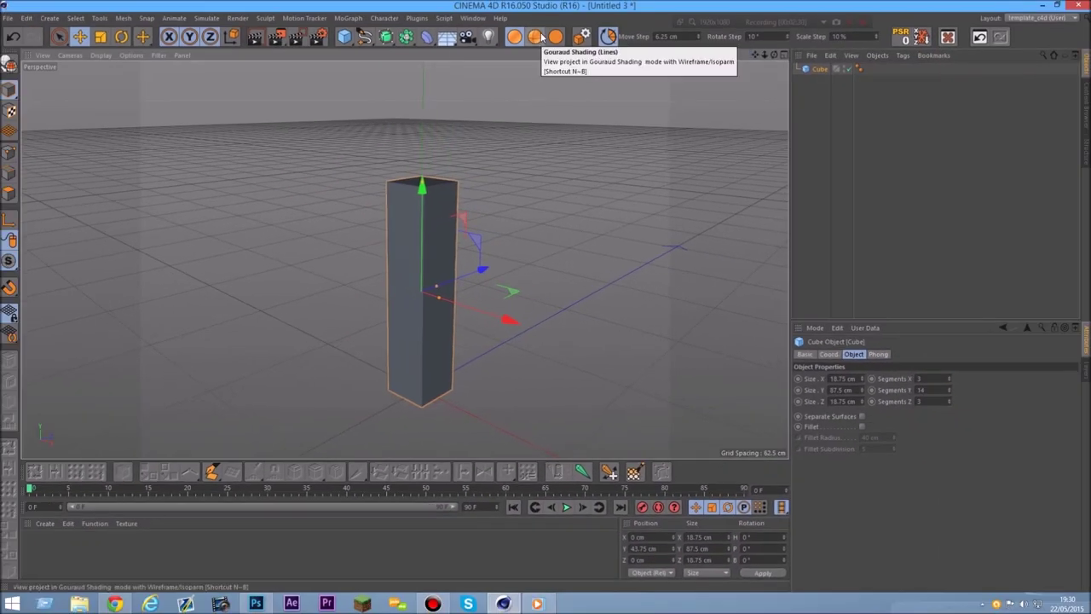
{"action": "left_click", "coordinate": [541, 37]}
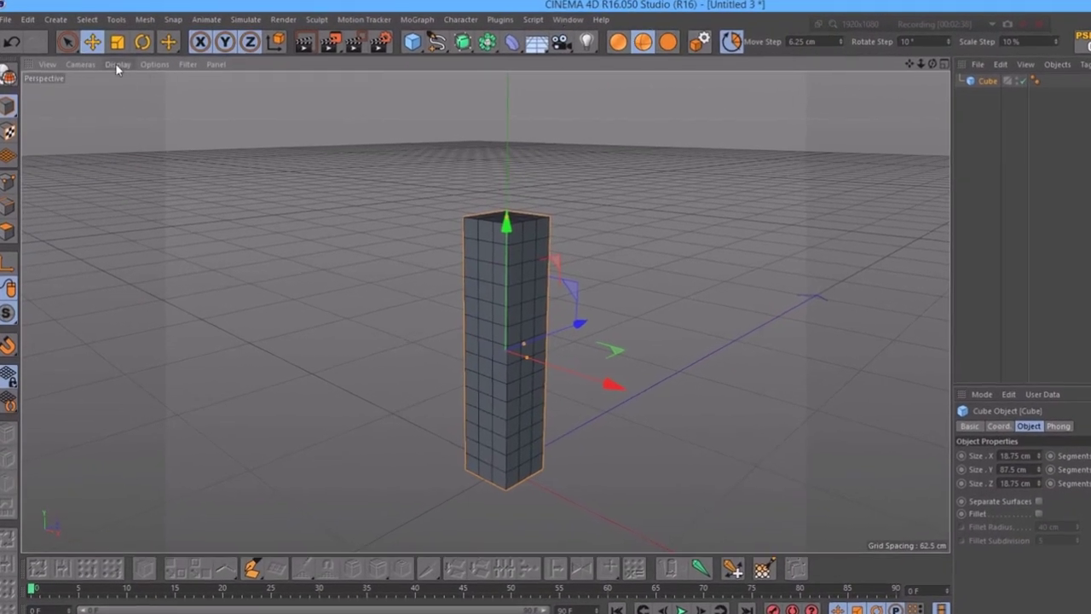
{"action": "left_click", "coordinate": [116, 65]}
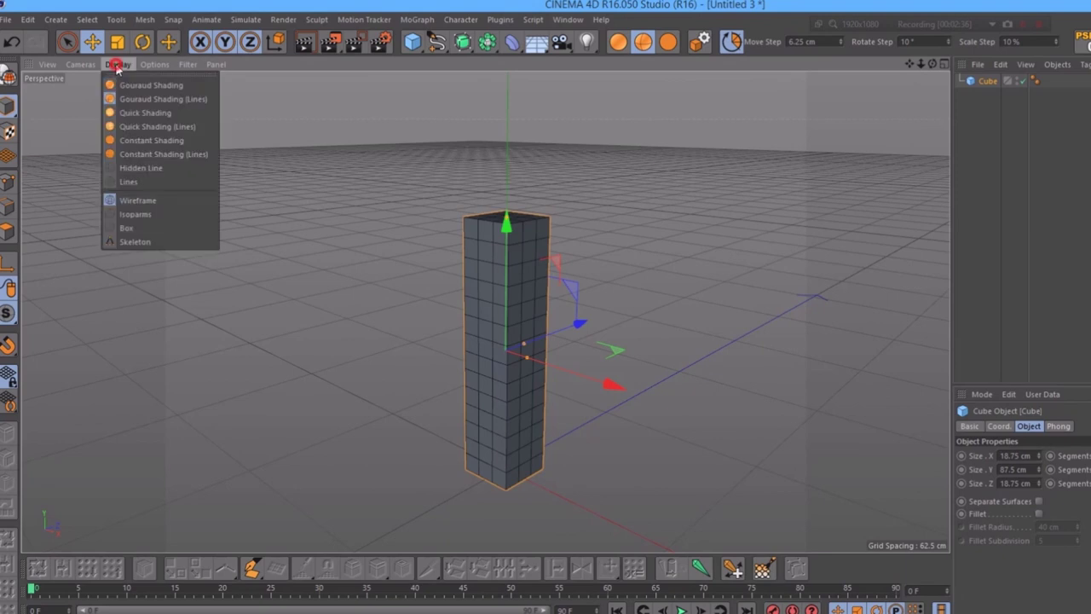
{"action": "left_click", "coordinate": [156, 100]}
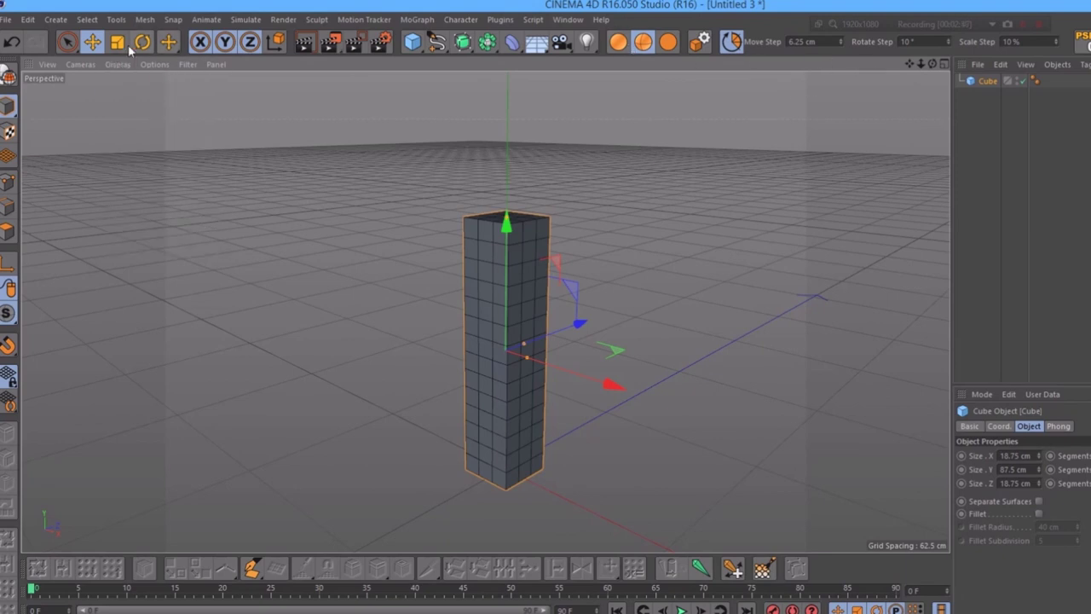
{"action": "left_click", "coordinate": [114, 66]}
Rename the post's cube object as Stand 1
{"action": "left_click_drag", "start_coordinate": [921, 64], "coordinate": [534, 228]}
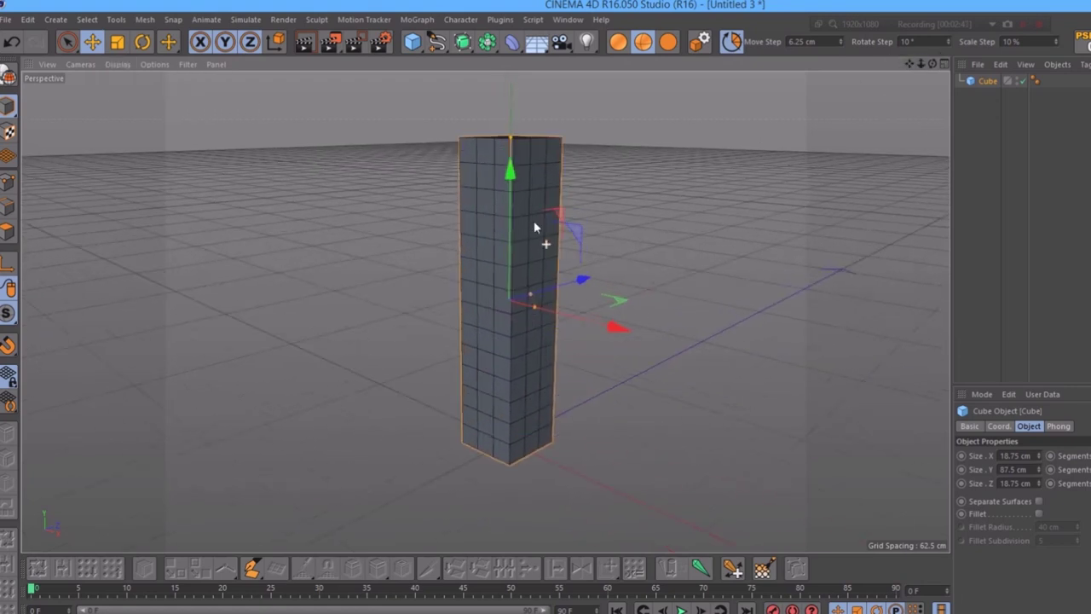
{"action": "left_click_drag", "start_coordinate": [934, 66], "coordinate": [951, 88]}
{"action": "scroll", "coordinate": [485, 312], "scroll_direction": "down", "scroll_amount": 4}
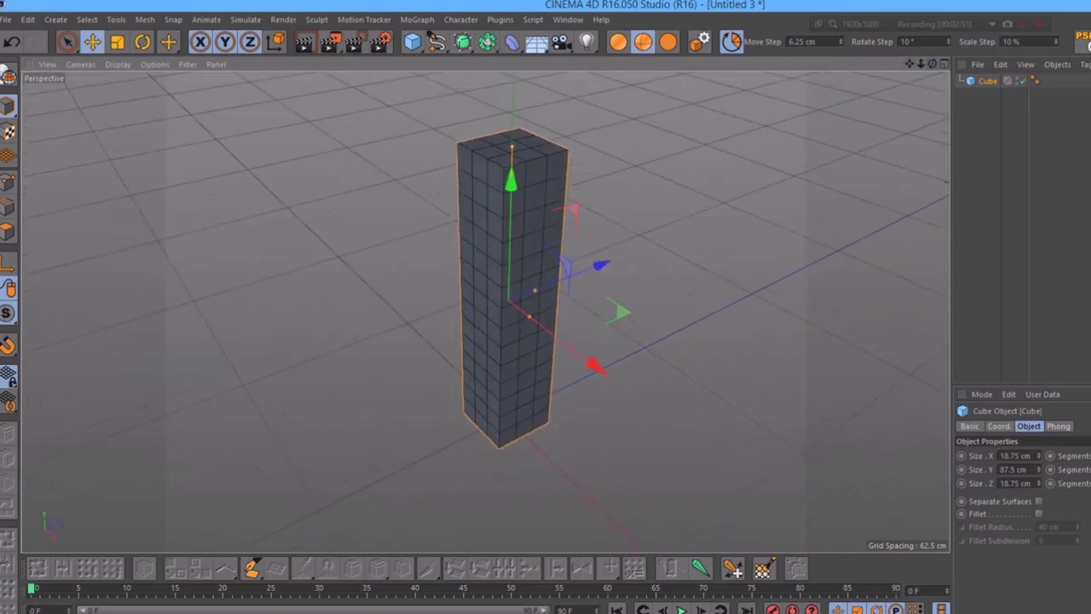
{"action": "right_click_drag", "start_coordinate": [485, 312], "coordinate": [443, 312], "text": "alt"}
{"action": "left_click_drag", "start_coordinate": [485, 312], "coordinate": [482, 249], "text": "alt"}
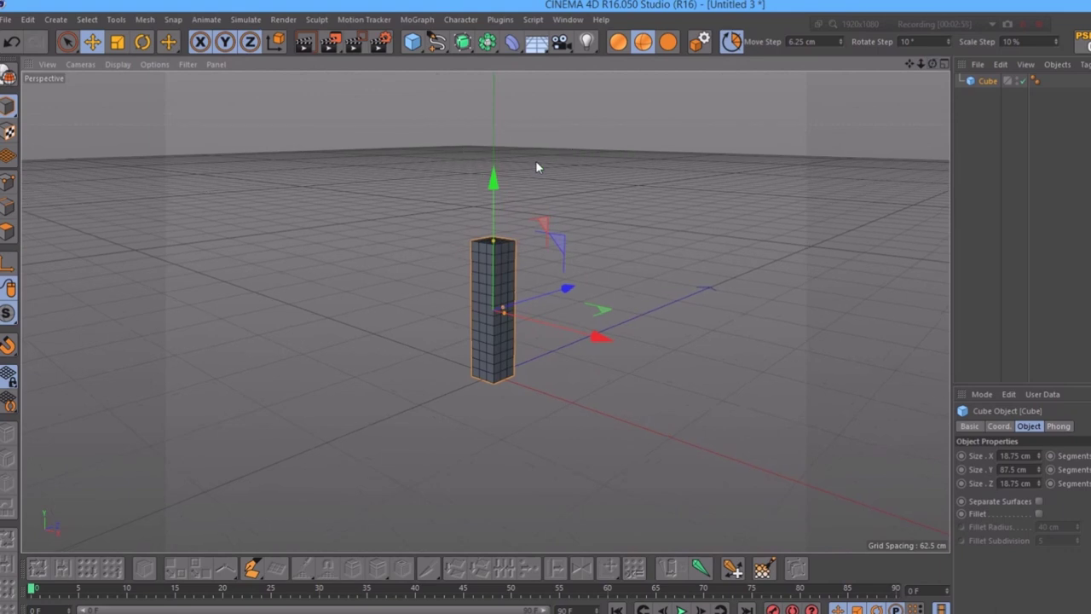
{"action": "left_click_drag", "start_coordinate": [910, 66], "coordinate": [883, 75]}
{"action": "scroll", "coordinate": [519, 275], "scroll_direction": "up", "scroll_amount": 3}
{"action": "double_click", "coordinate": [989, 82]}
{"action": "key", "text": "BackSpace"}
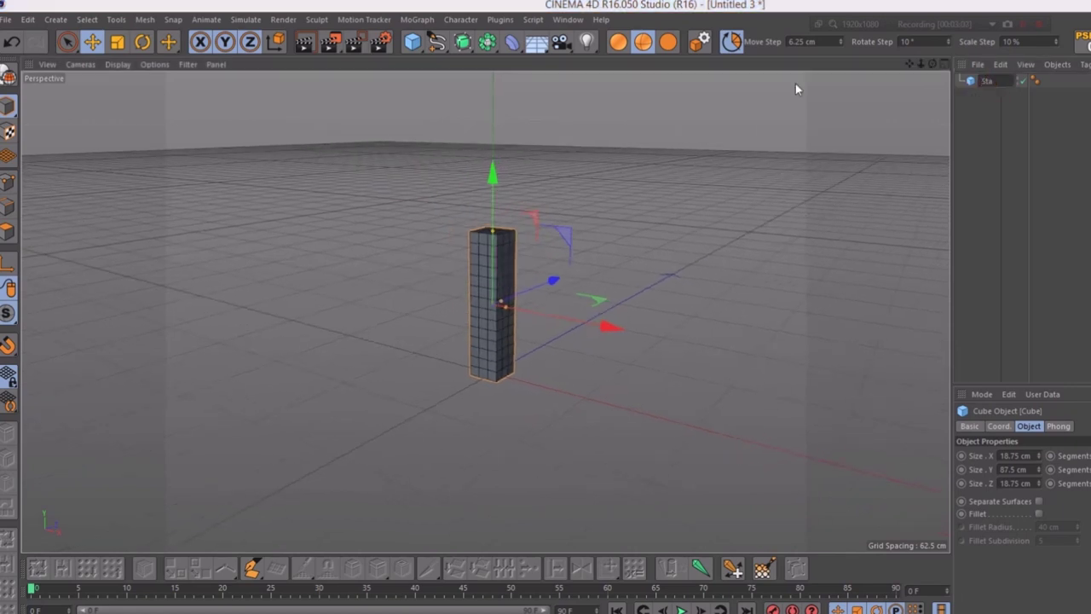
{"action": "left_click", "coordinate": [1008, 199]}
Add a second cube primitive to the scene for the horizontal beam
{"action": "mouse_move", "coordinate": [918, 73]}
{"action": "left_mouse_down"}
{"action": "mouse_move", "coordinate": [943, 74]}
{"action": "mouse_move", "coordinate": [909, 82]}
{"action": "mouse_move", "coordinate": [907, 64]}
{"action": "left_mouse_up"}
{"action": "scroll", "coordinate": [417, 265], "scroll_direction": "up", "scroll_amount": 3}
{"action": "scroll", "coordinate": [604, 280], "scroll_direction": "up", "scroll_amount": 2}
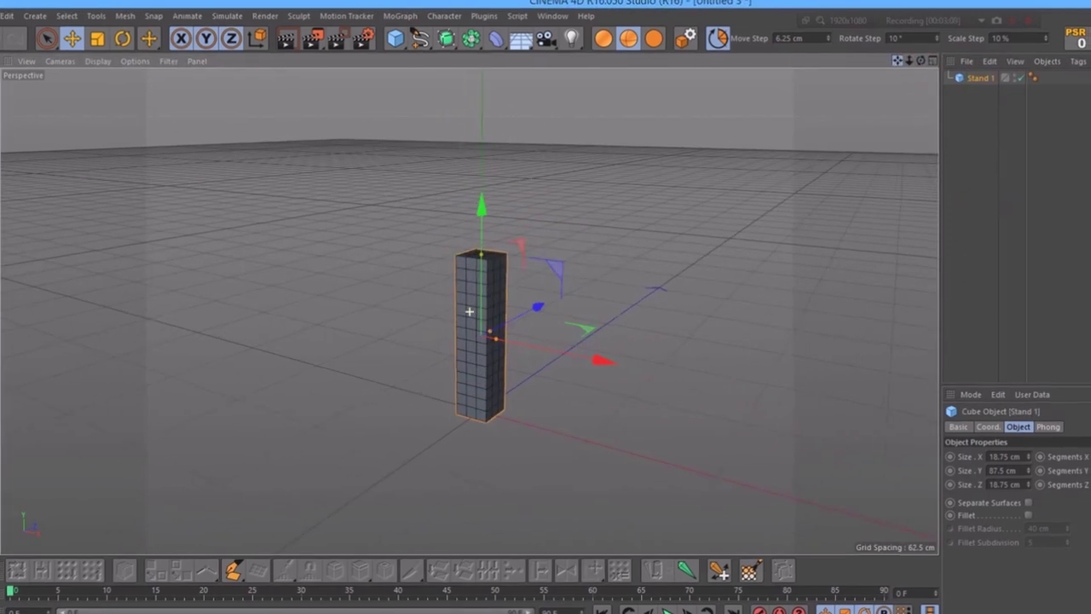
{"action": "middle_click_drag", "start_coordinate": [469, 311], "coordinate": [406, 292], "text": "alt"}
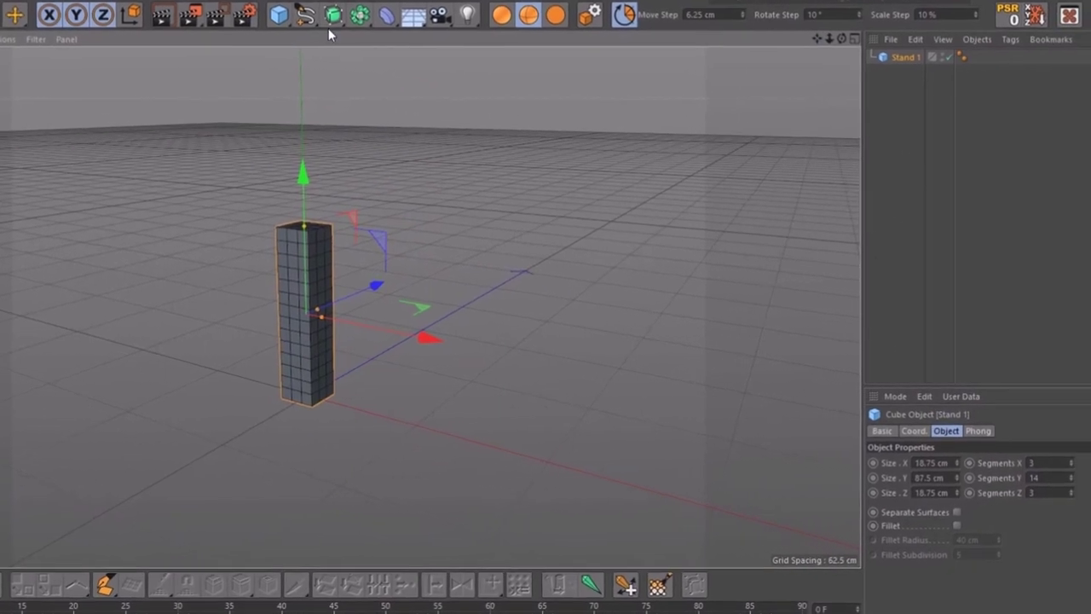
{"action": "left_click", "coordinate": [279, 13]}
{"action": "left_click", "coordinate": [418, 43]}
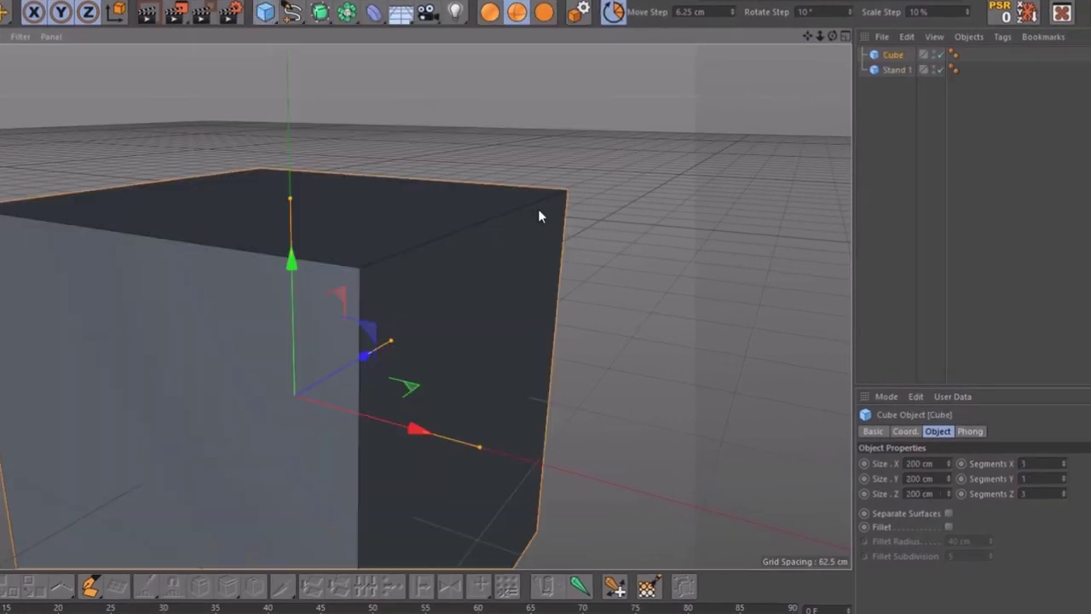
Set the new cube's Y size to 3*6.25 cm and its Z size to 6.25 cm
{"action": "double_click", "coordinate": [923, 478]}
{"action": "type", "text": "1"}
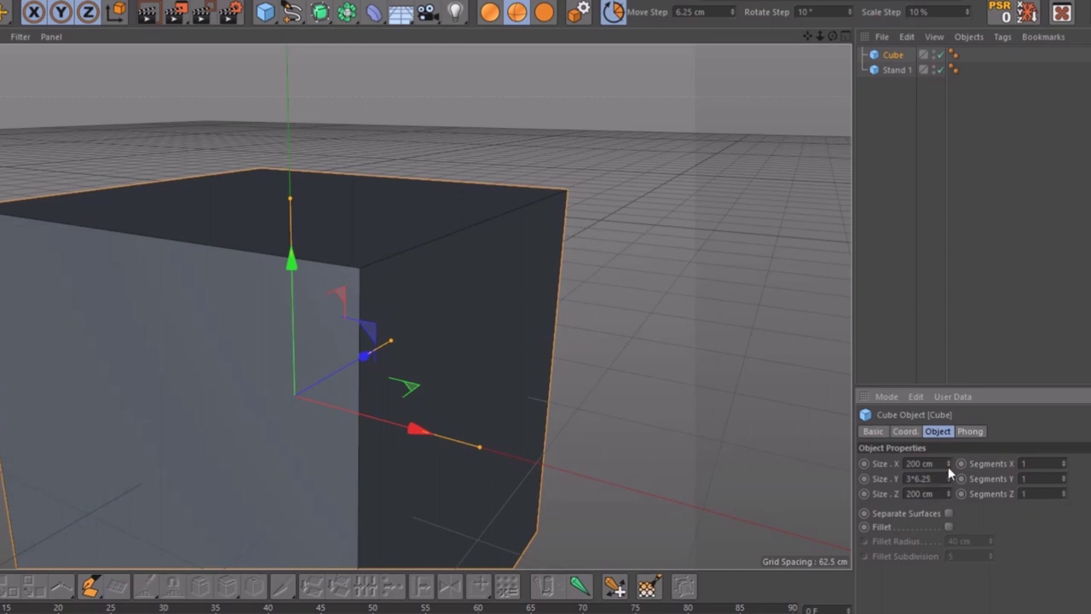
{"action": "left_click_drag", "start_coordinate": [943, 464], "coordinate": [829, 462]}
{"action": "key", "text": "BackSpace"}
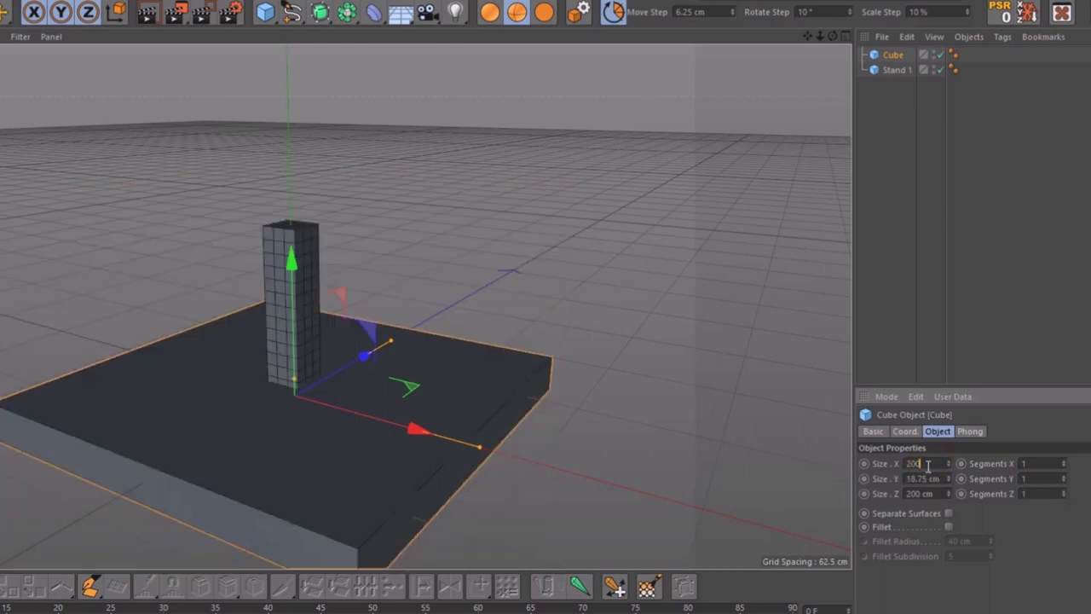
{"action": "left_click", "coordinate": [1053, 462]}
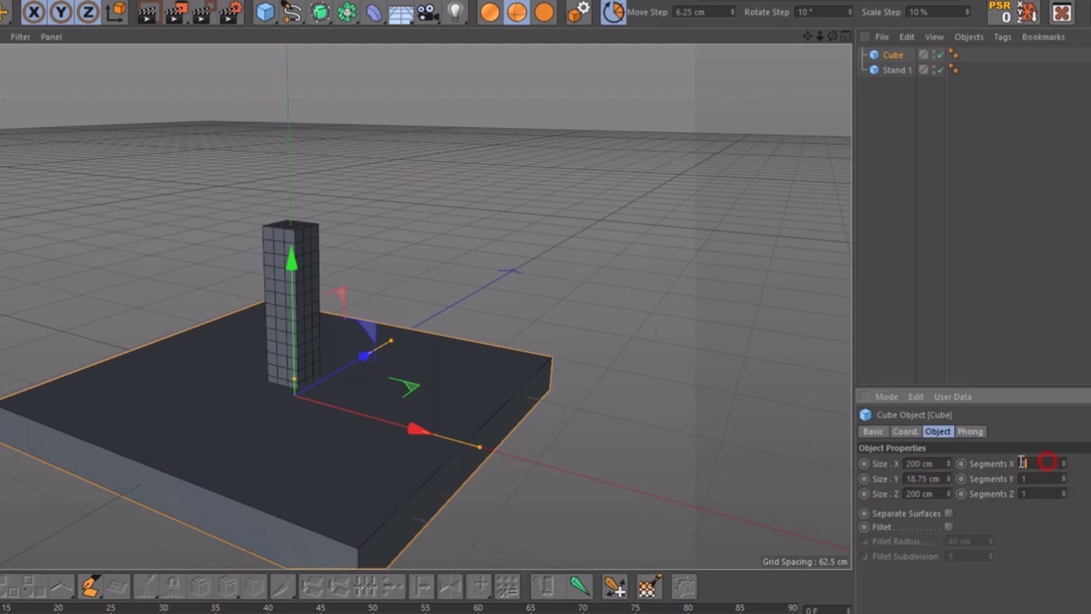
{"action": "key", "text": "ctrl+a"}
{"action": "key", "text": "BackSpace"}
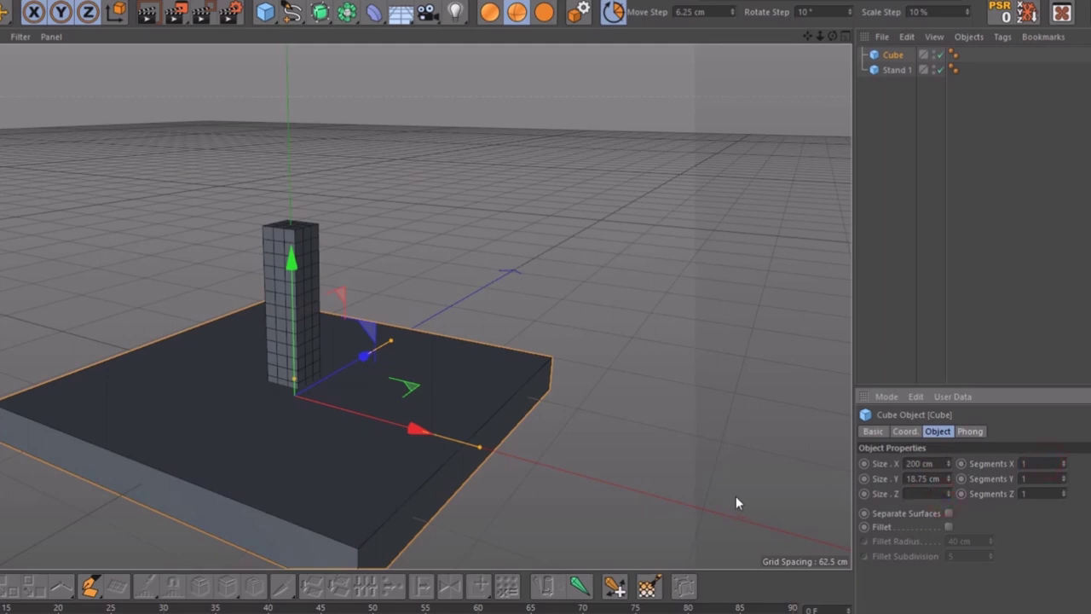
{"action": "type", "text": "6.25"}
{"action": "key", "text": "Return"}
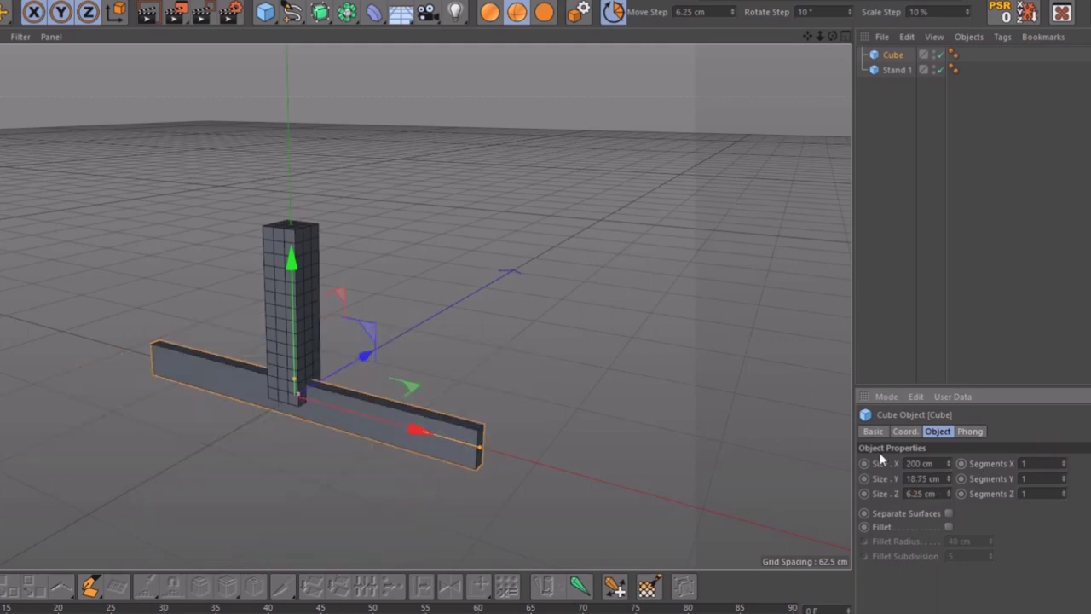
Move the beam up and forward so it sits against the post's front face near its upper end
{"action": "left_click_drag", "start_coordinate": [832, 36], "coordinate": [838, 39]}
{"action": "scroll", "coordinate": [285, 433], "scroll_direction": "up", "scroll_amount": 3}
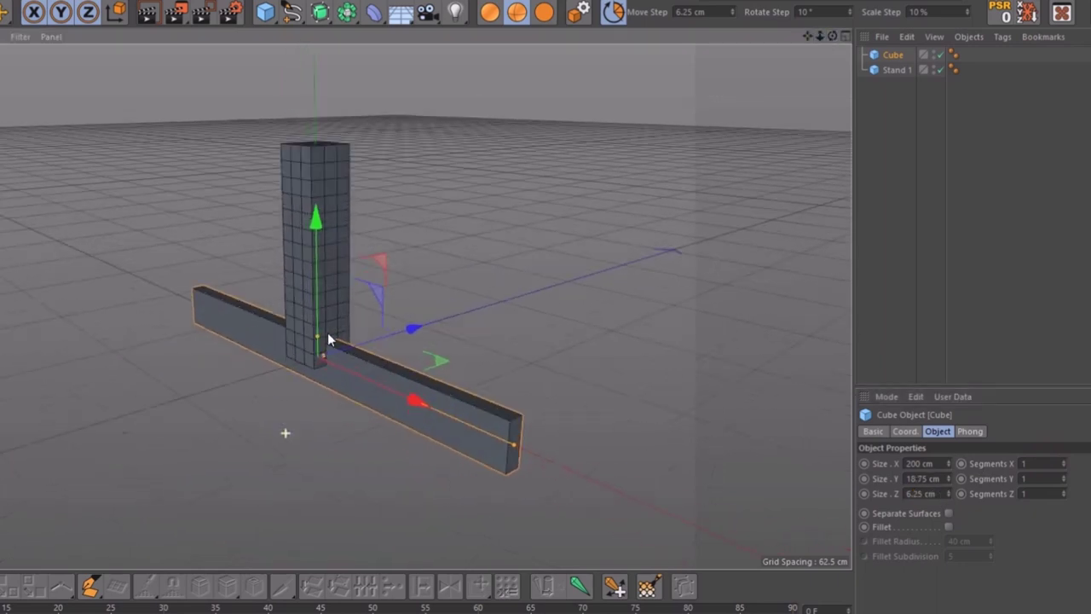
{"action": "left_click_drag", "start_coordinate": [362, 348], "coordinate": [282, 125]}
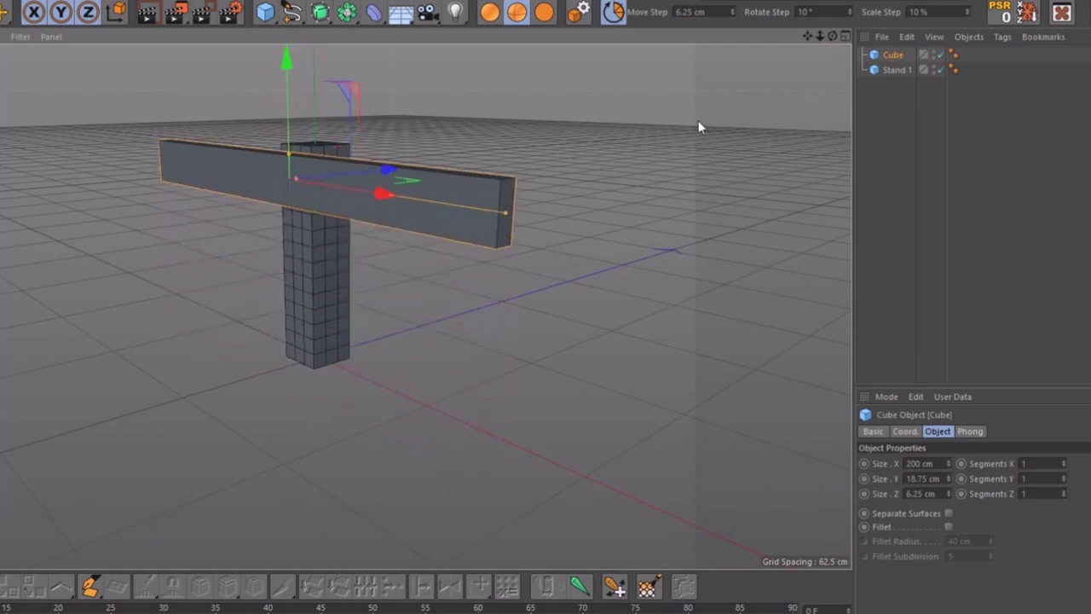
Set the Move Step for quantized movement to 3.125 cm
{"action": "left_click_drag", "start_coordinate": [832, 35], "coordinate": [344, 119]}
{"action": "scroll", "coordinate": [313, 120], "scroll_direction": "up", "scroll_amount": 8}
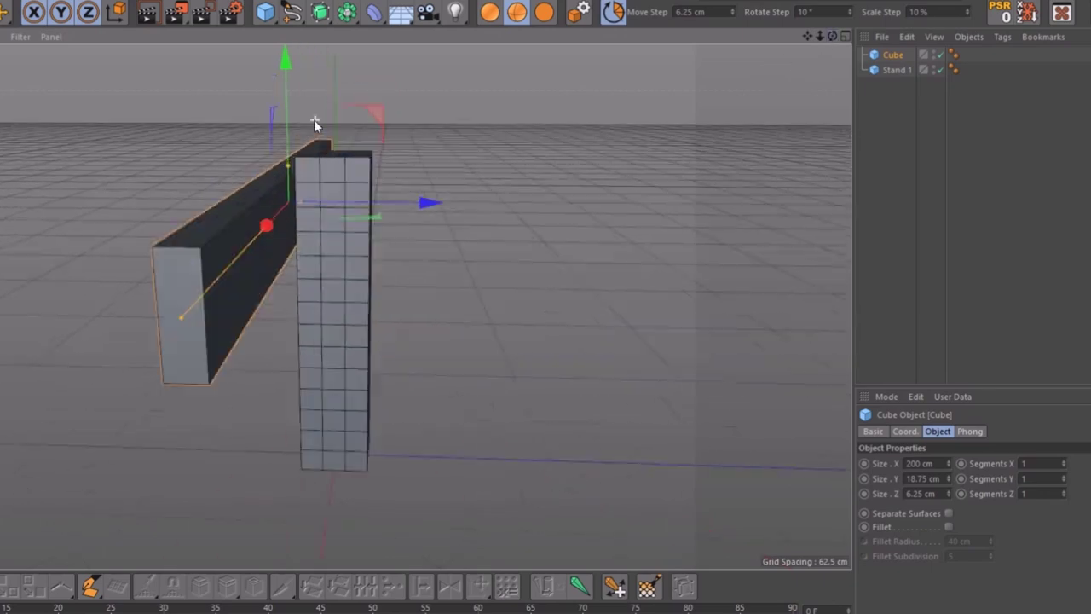
{"action": "left_click_drag", "start_coordinate": [832, 36], "coordinate": [832, 2]}
{"action": "left_click_drag", "start_coordinate": [345, 306], "coordinate": [344, 306]}
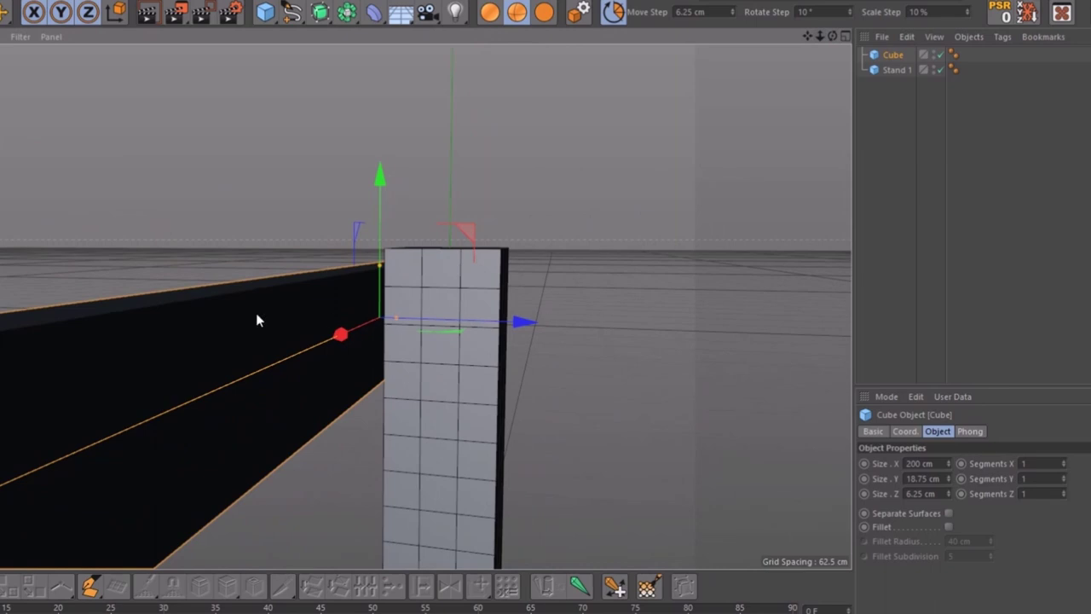
{"action": "left_click", "coordinate": [724, 11]}
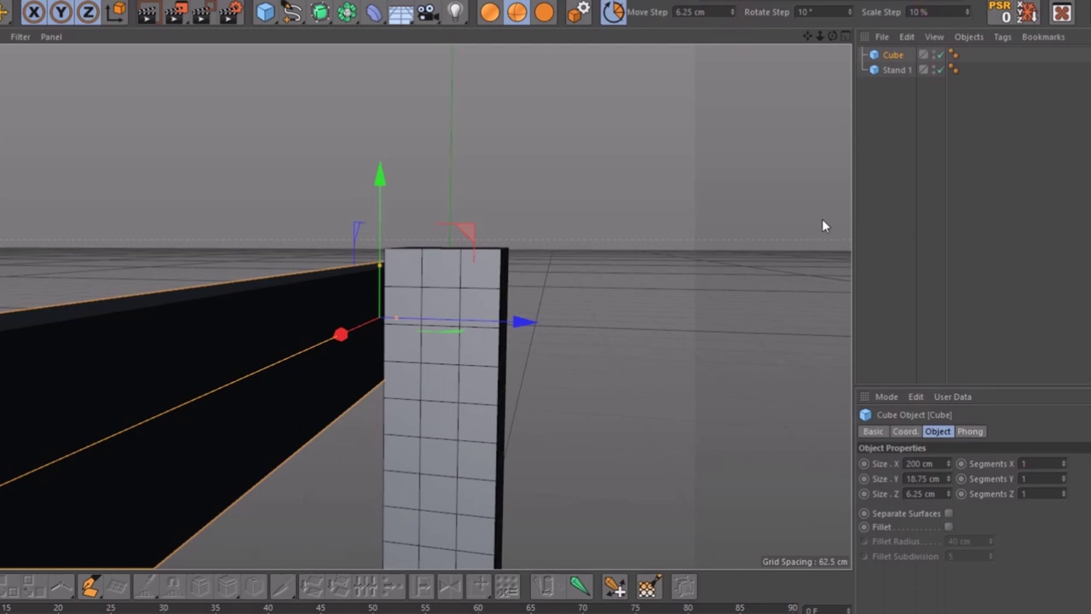
{"action": "left_click", "coordinate": [727, 13]}
{"action": "left_click", "coordinate": [910, 160]}
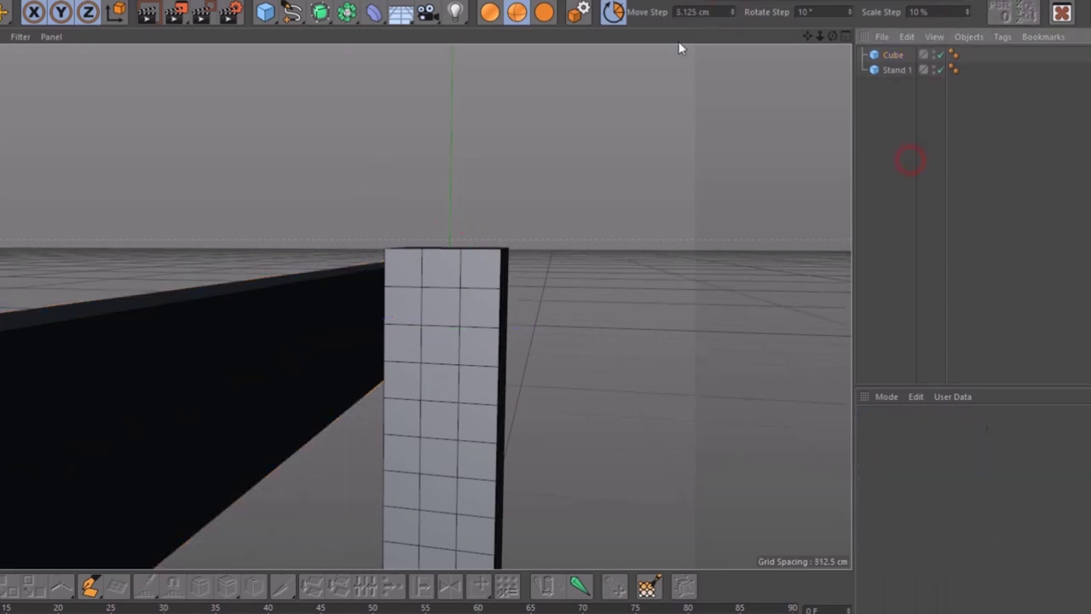
Lower the beam by one 3.125 cm step along Y to line it up with the post's segments
{"action": "left_click", "coordinate": [308, 338]}
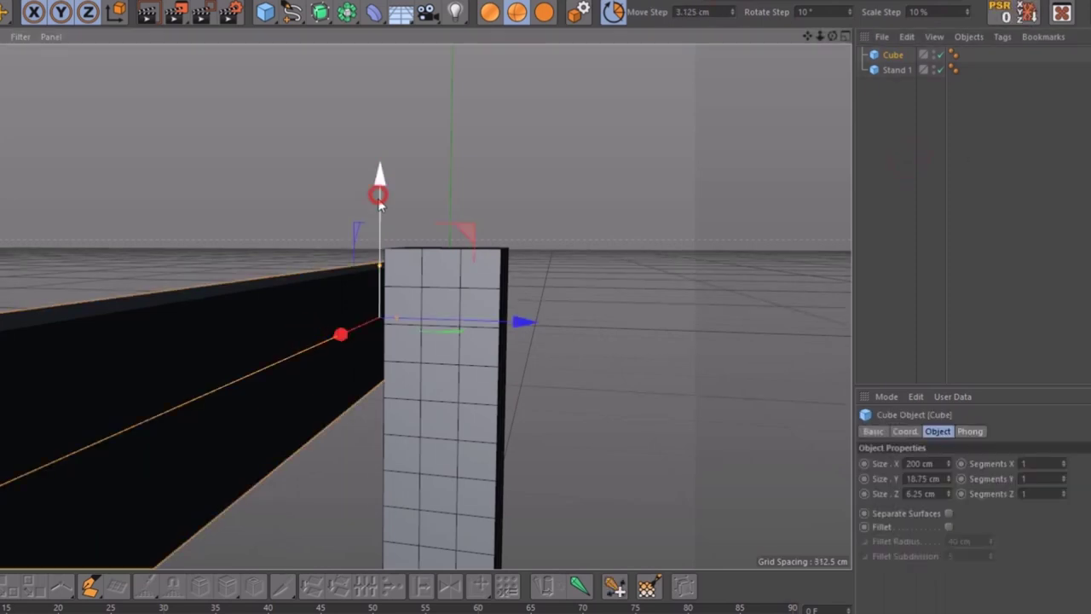
{"action": "left_click_drag", "start_coordinate": [379, 198], "coordinate": [379, 214]}
{"action": "left_click_drag", "start_coordinate": [819, 36], "coordinate": [832, 85]}
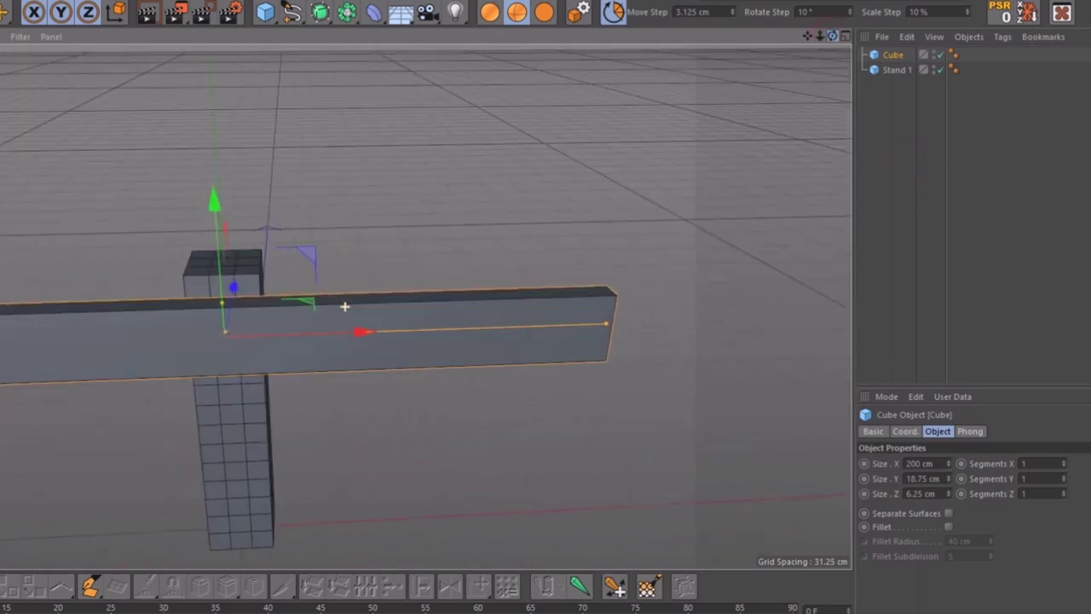
Set the beam's X segments to 32 and its Y segments to 3
{"action": "left_click_drag", "start_coordinate": [344, 306], "coordinate": [165, 346], "text": "alt"}
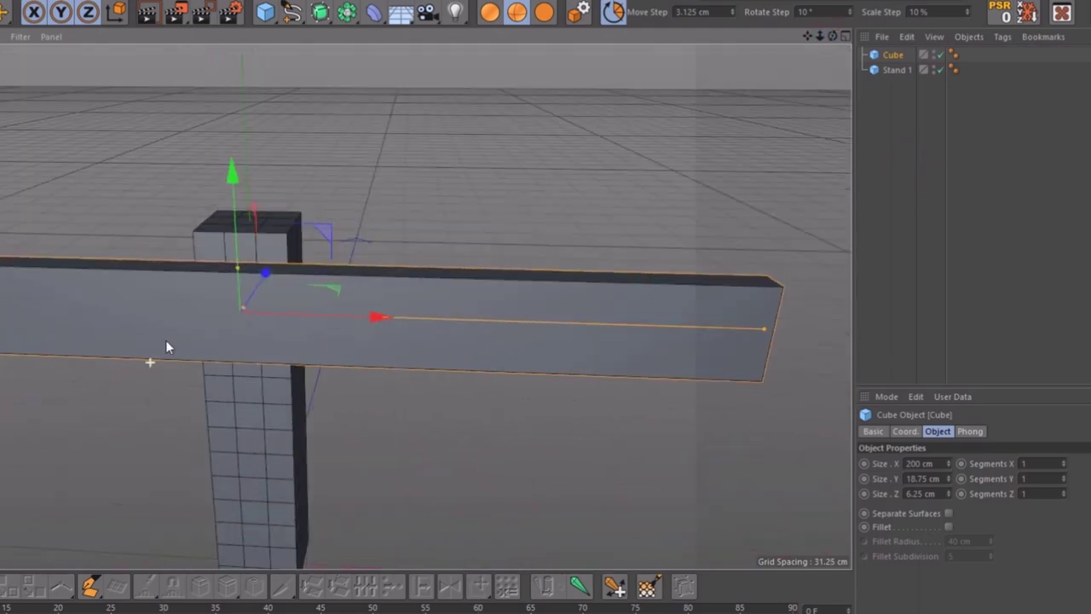
{"action": "left_click", "coordinate": [1029, 462]}
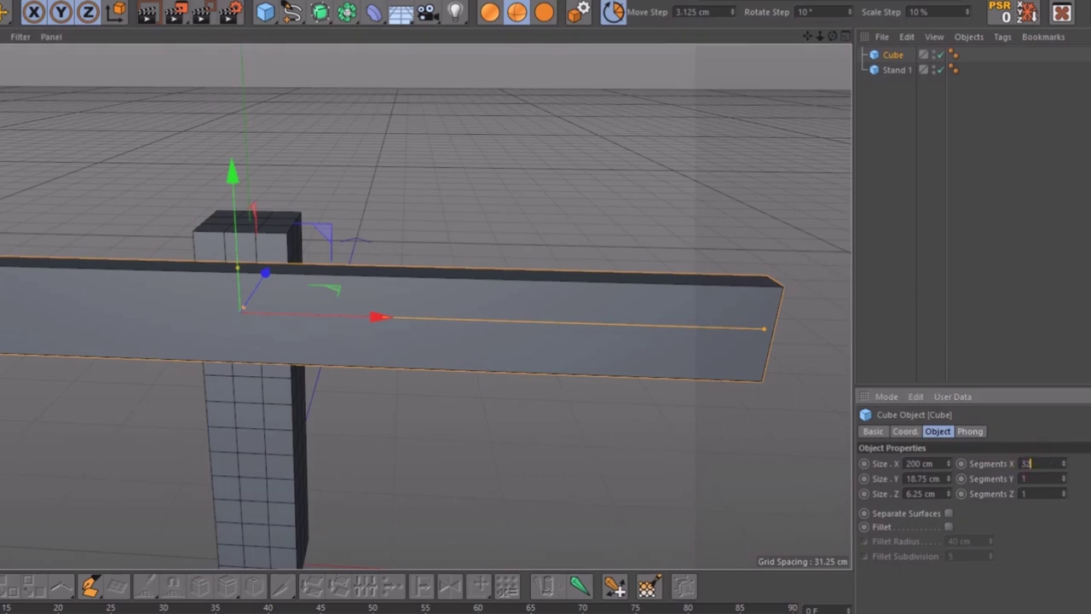
{"action": "left_click_drag", "start_coordinate": [821, 36], "coordinate": [987, 495]}
{"action": "left_click", "coordinate": [1024, 479]}
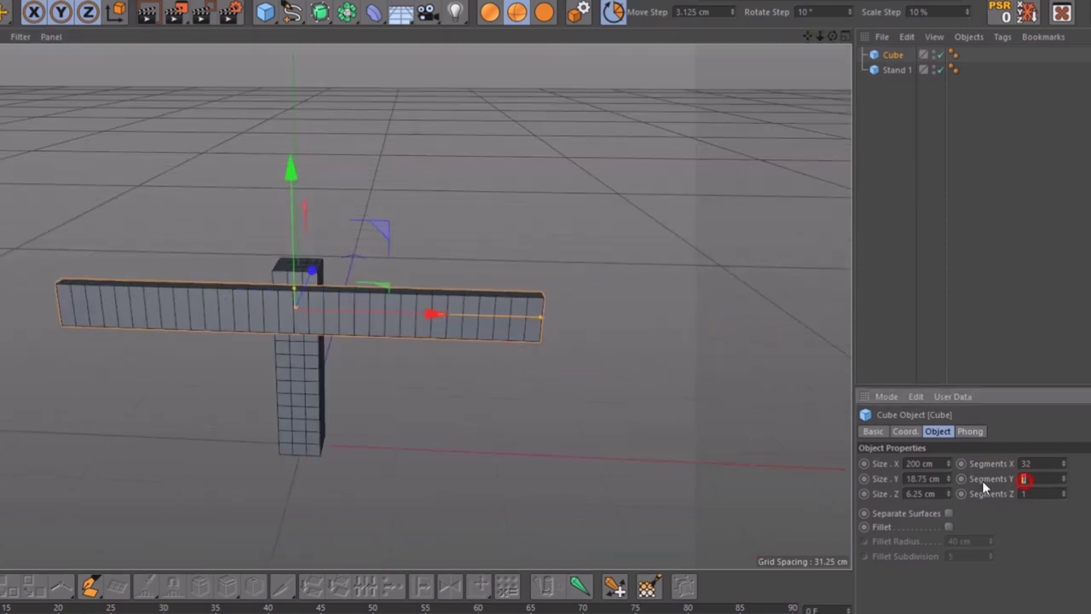
{"action": "type", "text": "3"}
{"action": "key", "text": "Return"}
{"action": "left_click_drag", "start_coordinate": [827, 35], "coordinate": [775, 452]}
{"action": "left_click", "coordinate": [1045, 497]}
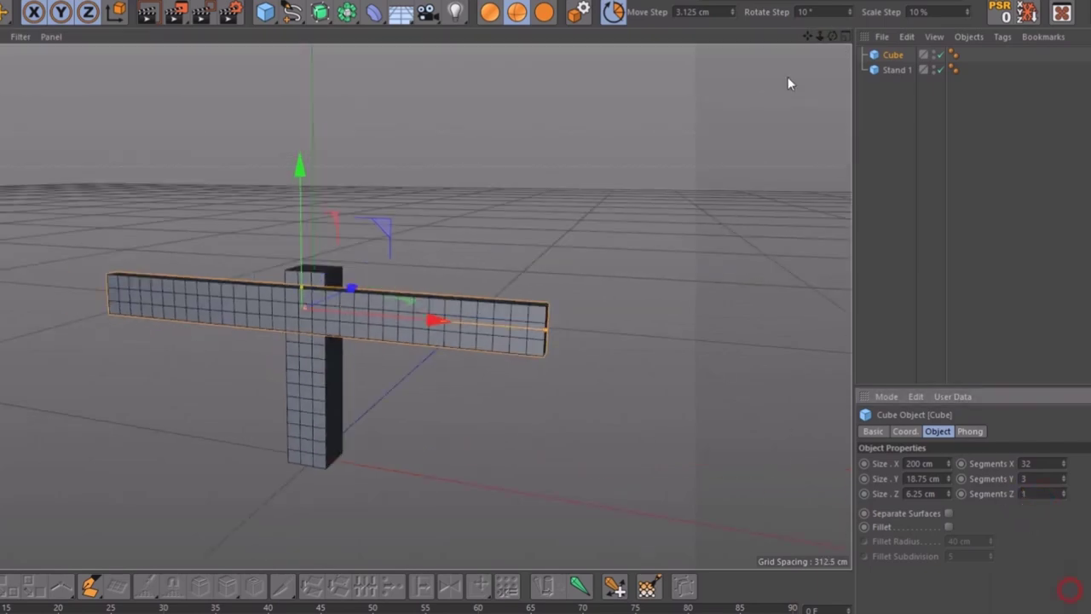
Move the beam along X until its end overhangs the post by one segment, and deselect it
{"action": "left_click_drag", "start_coordinate": [832, 36], "coordinate": [827, 38]}
{"action": "scroll", "coordinate": [358, 319], "scroll_direction": "down", "scroll_amount": 3}
{"action": "left_click_drag", "start_coordinate": [366, 317], "coordinate": [317, 309], "text": "alt"}
{"action": "scroll", "coordinate": [317, 303], "scroll_direction": "up", "scroll_amount": 3}
{"action": "left_click_drag", "start_coordinate": [413, 309], "coordinate": [616, 312]}
{"action": "left_click", "coordinate": [749, 139]}
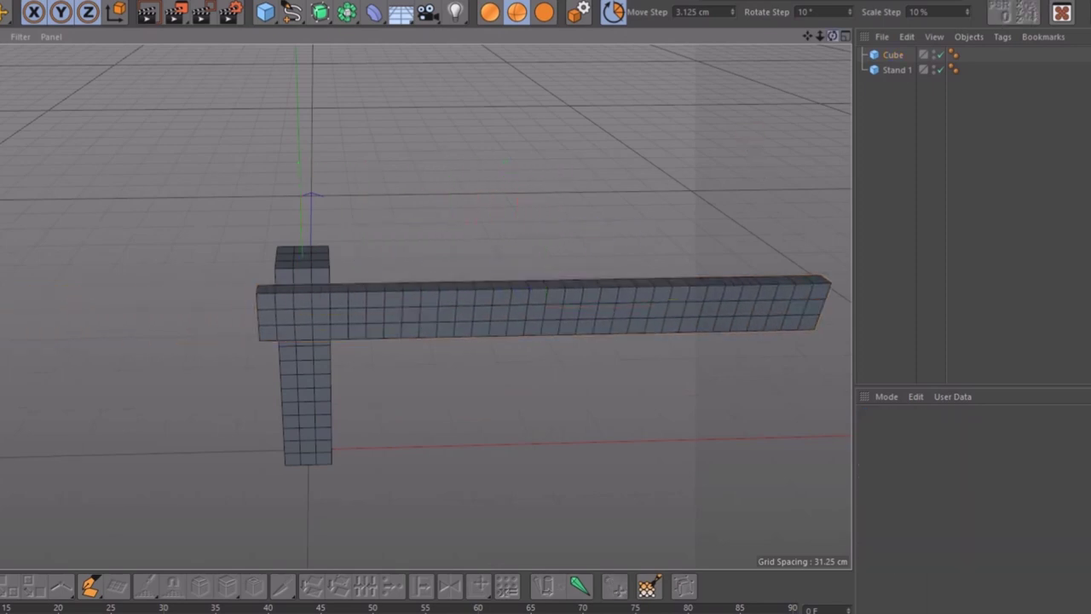
Duplicate the post along X to the beam's far end, leaving a one-segment overhang
{"action": "left_click_drag", "start_coordinate": [832, 36], "coordinate": [937, 8]}
{"action": "scroll", "coordinate": [345, 306], "scroll_direction": "down", "scroll_amount": 8}
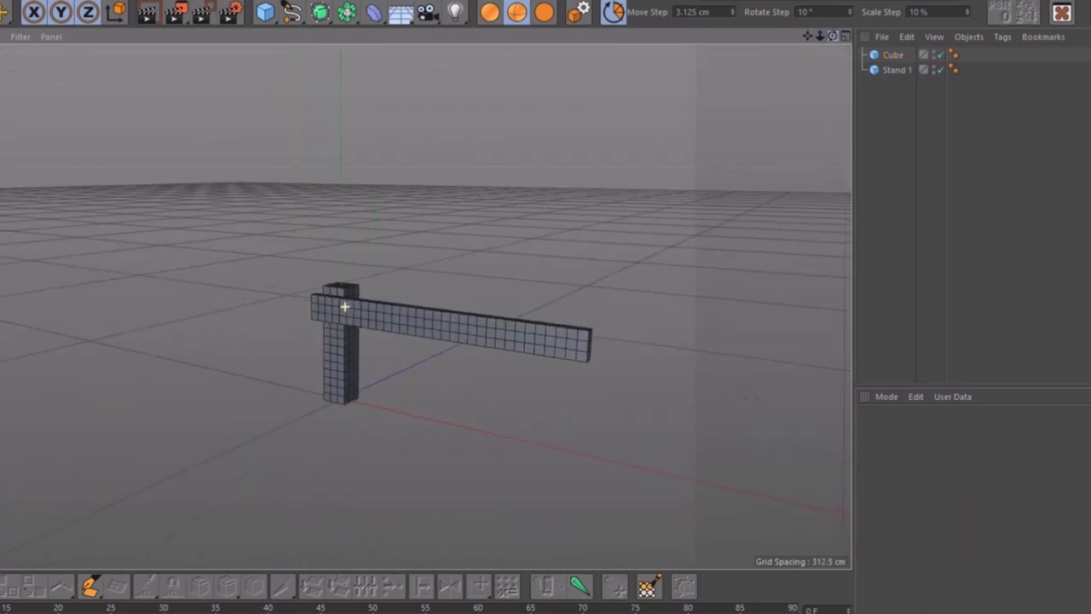
{"action": "left_click_drag", "start_coordinate": [344, 306], "coordinate": [414, 315], "text": "alt"}
{"action": "left_click", "coordinate": [286, 367]}
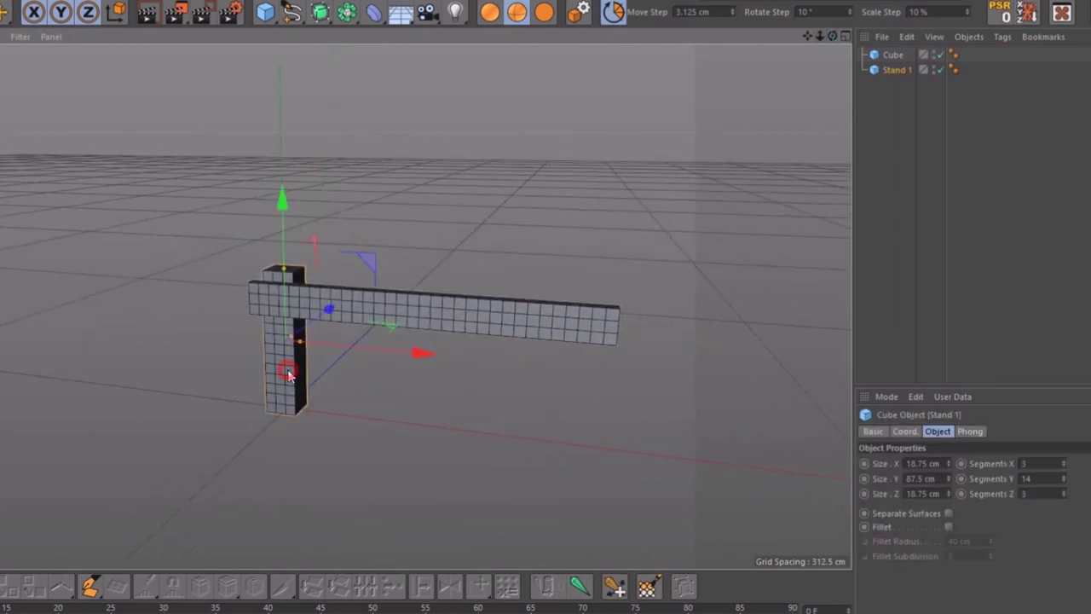
{"action": "left_click_drag", "start_coordinate": [834, 36], "coordinate": [845, 39]}
{"action": "left_click_drag", "start_coordinate": [375, 346], "coordinate": [686, 376], "text": "ctrl"}
{"action": "left_click", "coordinate": [750, 223]}
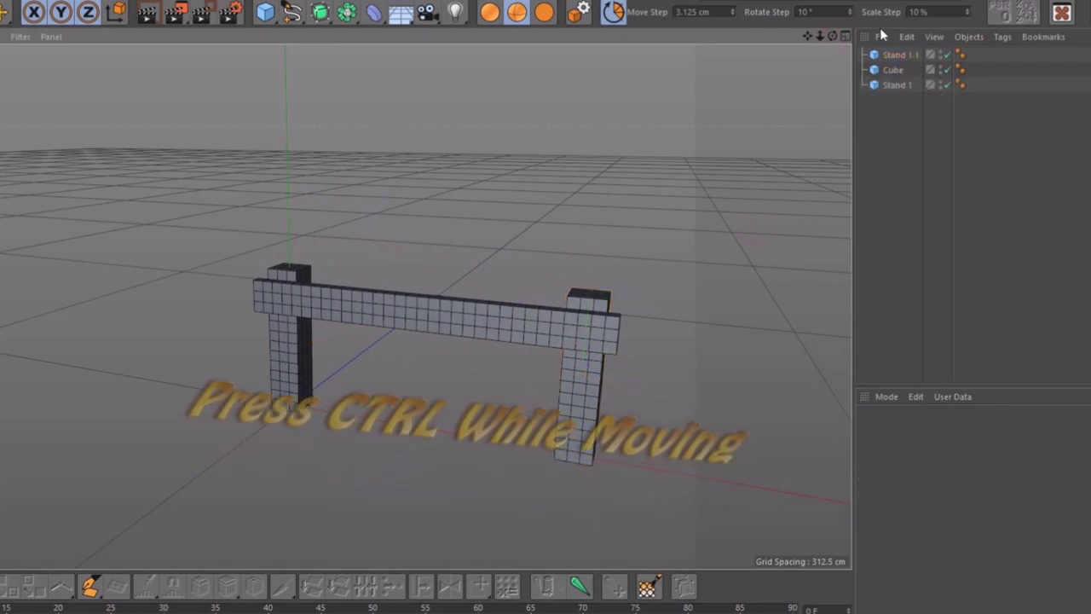
Rename the beam's cube as Plank 1 and select the duplicated post
{"action": "left_click_drag", "start_coordinate": [841, 38], "coordinate": [792, 68]}
{"action": "left_click", "coordinate": [892, 70]}
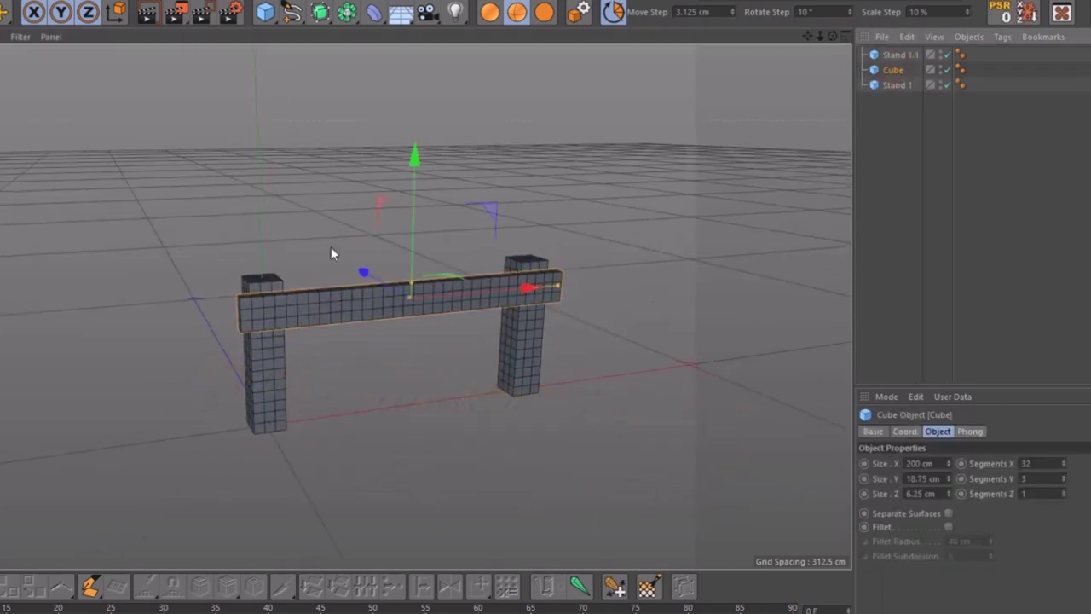
{"action": "double_click", "coordinate": [895, 70]}
{"action": "key", "text": "BackSpace"}
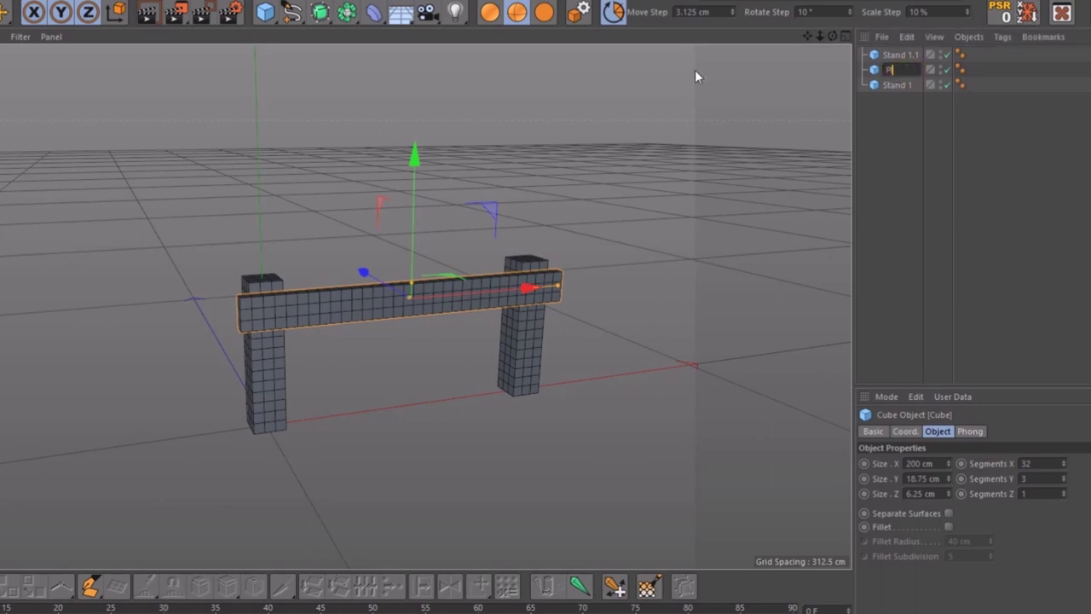
{"action": "type", "text": "Plank"}
{"action": "key", "text": "Return"}
{"action": "left_click", "coordinate": [913, 56]}
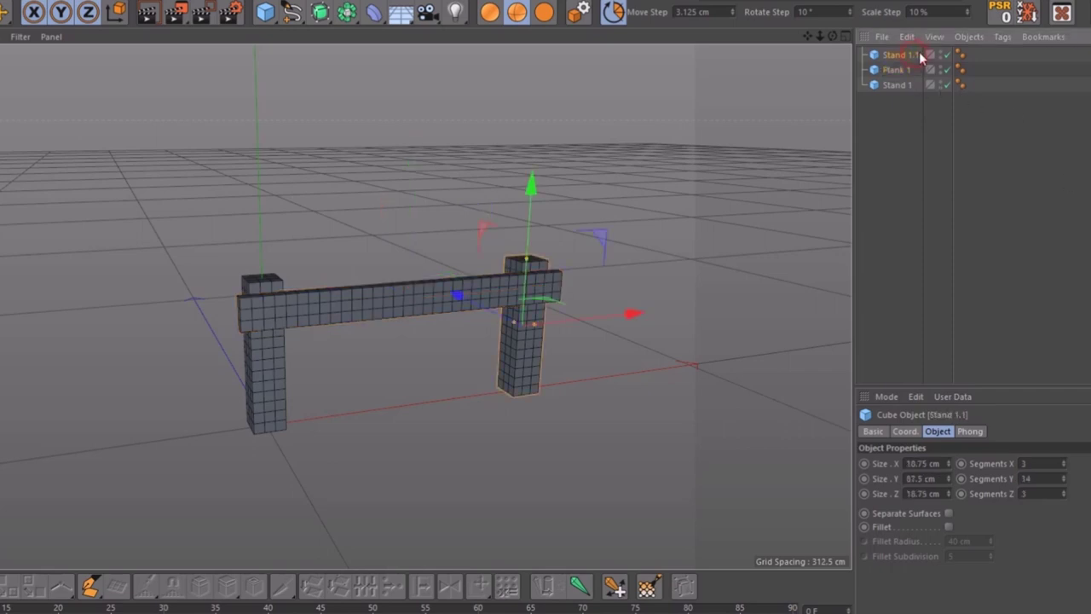
Rename the duplicated post as Stand 2 and place it below Stand 1 in the object list
{"action": "double_click", "coordinate": [917, 54]}
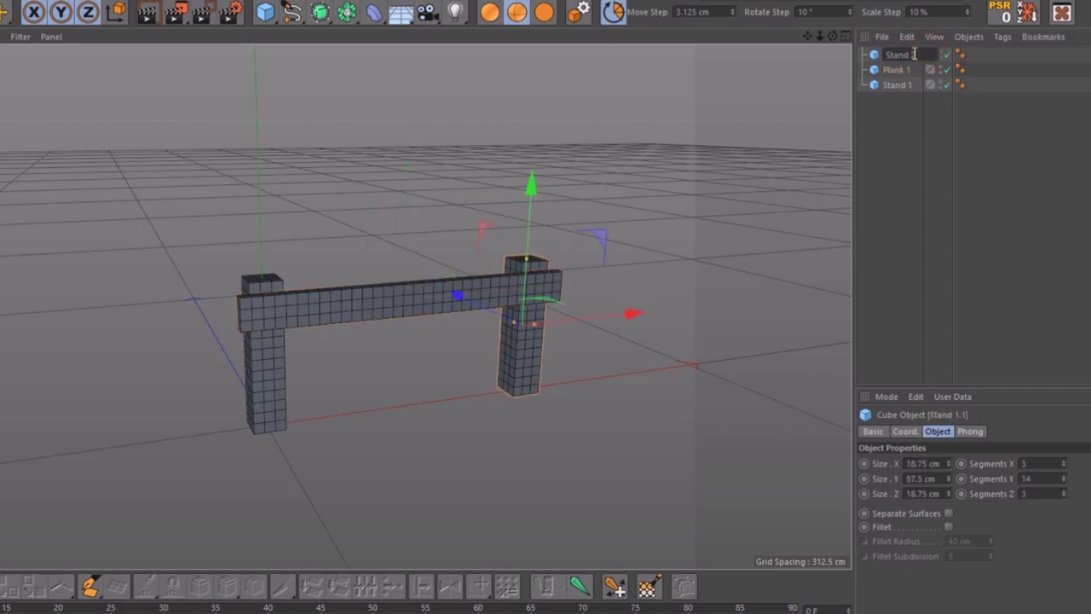
{"action": "left_click", "coordinate": [918, 143]}
{"action": "left_click_drag", "start_coordinate": [900, 58], "coordinate": [906, 90]}
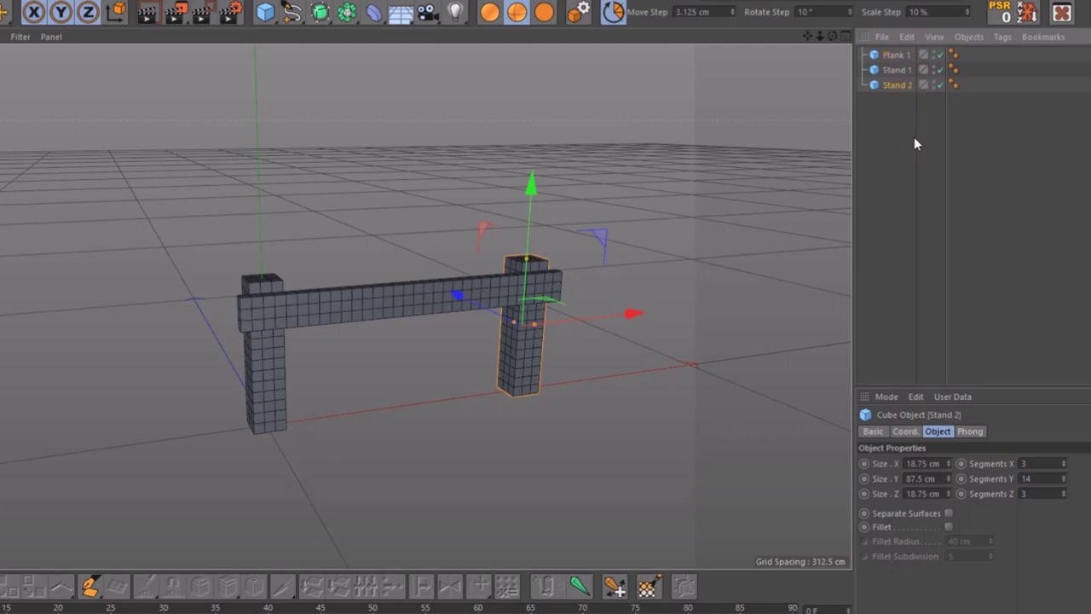
Duplicate Plank 1 downward along Y to form a second, lower rail across both posts, and deselect it
{"action": "left_click", "coordinate": [895, 55]}
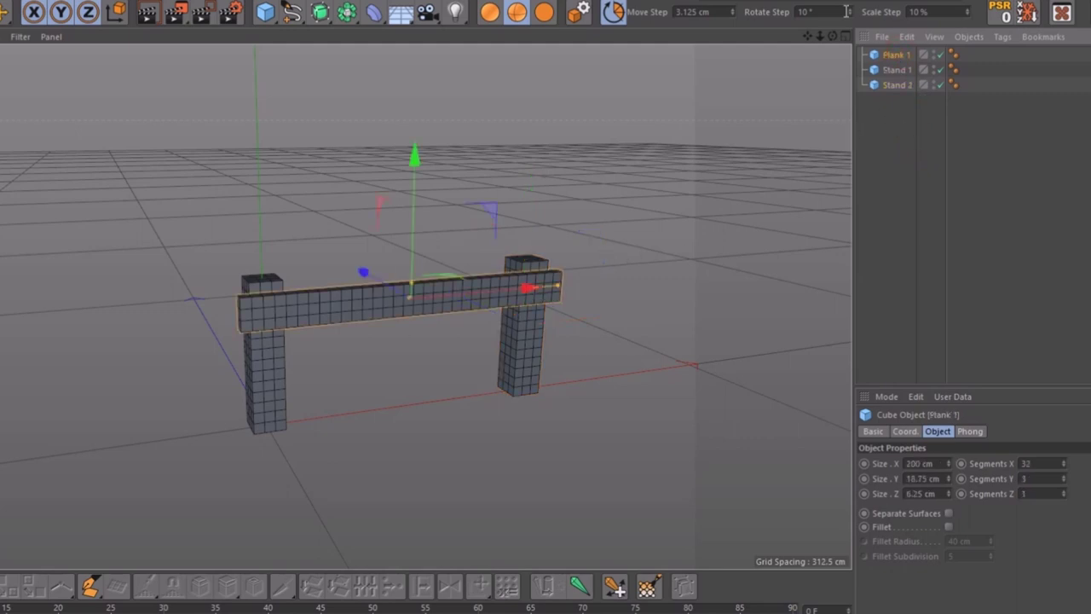
{"action": "left_click_drag", "start_coordinate": [834, 36], "coordinate": [319, 392]}
{"action": "scroll", "coordinate": [319, 392], "scroll_direction": "up", "scroll_amount": 3}
{"action": "left_click_drag", "start_coordinate": [457, 174], "coordinate": [470, 288], "text": "ctrl"}
{"action": "left_click", "coordinate": [826, 63]}
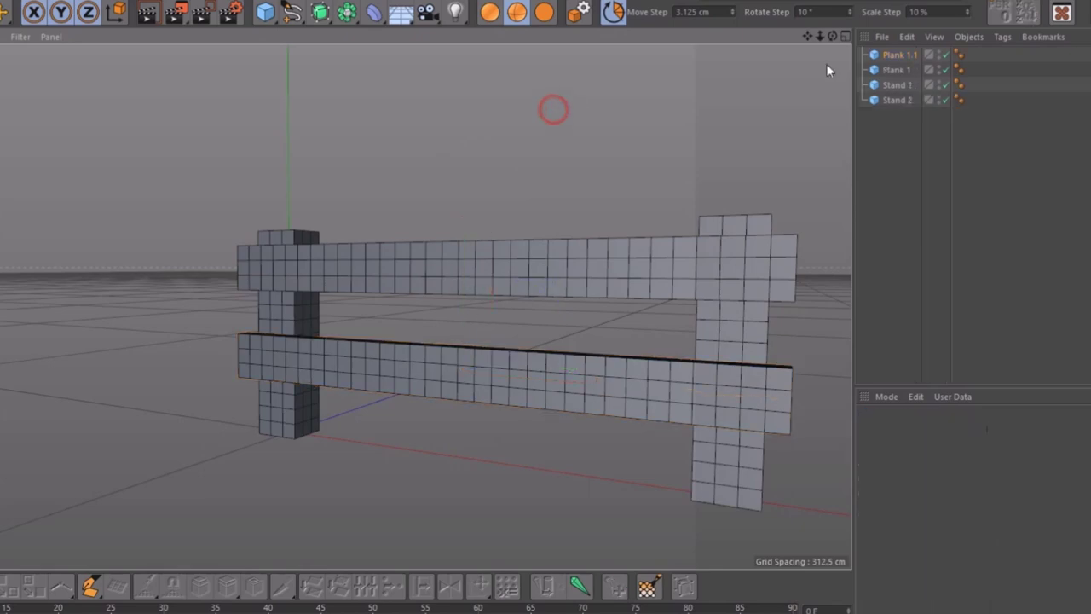
{"action": "left_click_drag", "start_coordinate": [833, 35], "coordinate": [807, 100]}
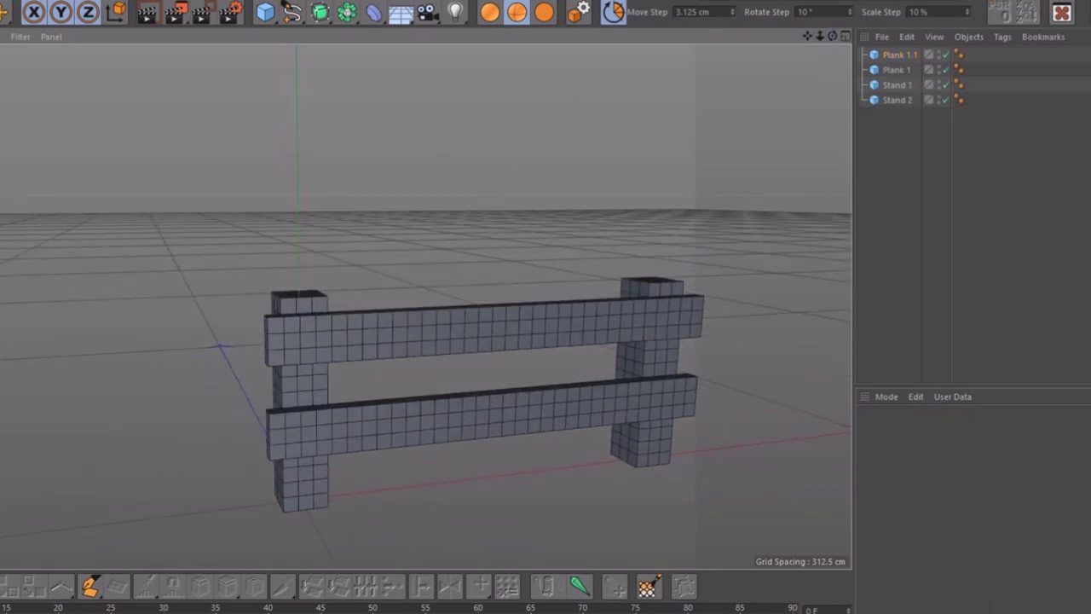
{"action": "scroll", "coordinate": [341, 306], "scroll_direction": "down", "scroll_amount": 5}
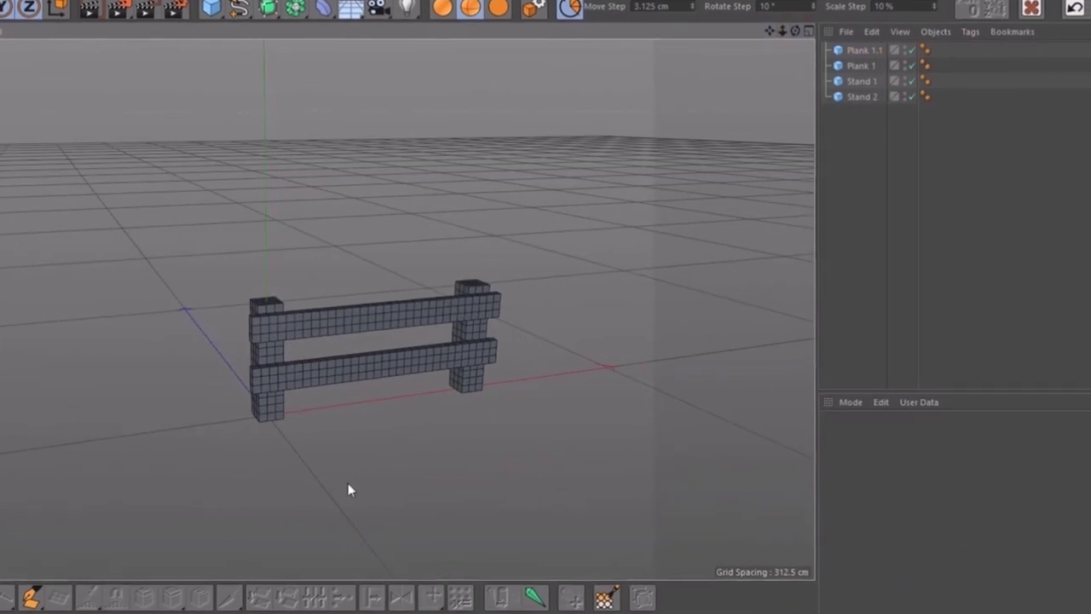
Group both planks and both stands under one null and name it Fence
{"action": "scroll", "coordinate": [347, 486], "scroll_direction": "up", "scroll_amount": 3}
{"action": "left_click_drag", "start_coordinate": [856, 182], "coordinate": [849, 34]}
{"action": "right_click", "coordinate": [859, 86]}
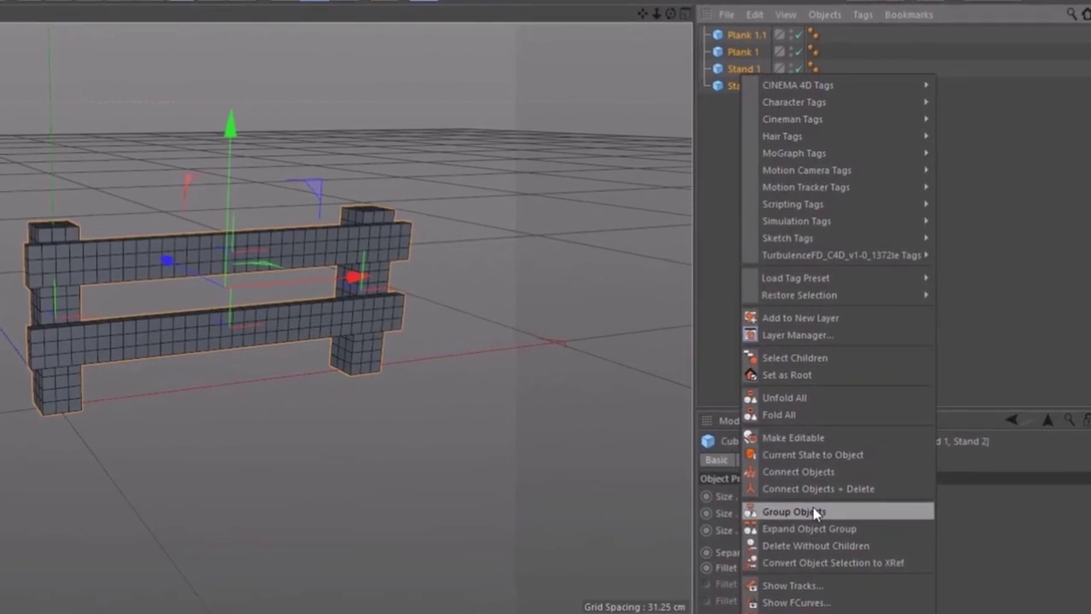
{"action": "left_click", "coordinate": [814, 512]}
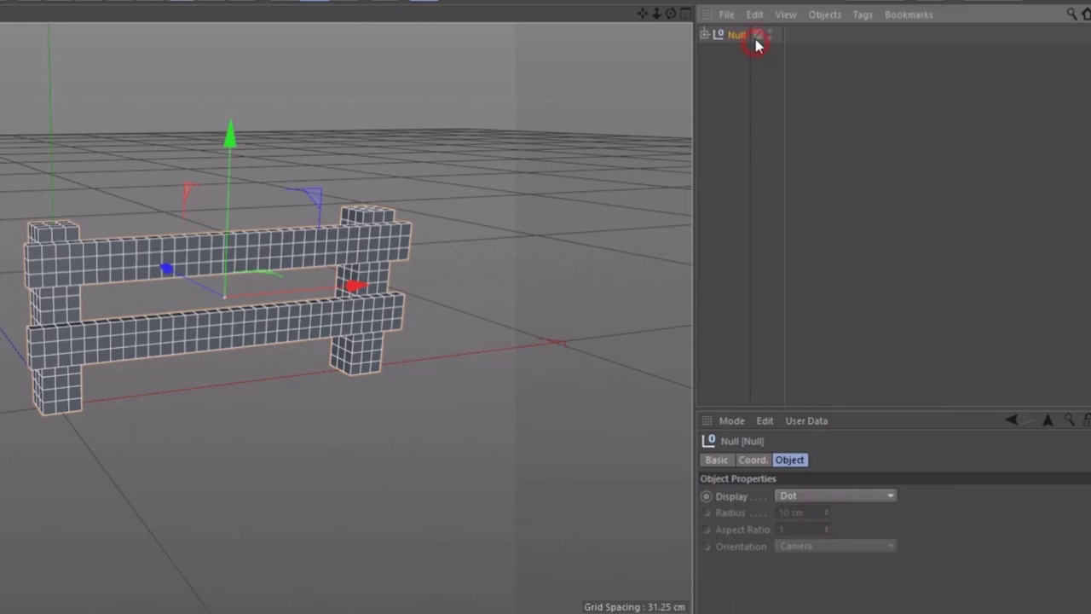
{"action": "double_click", "coordinate": [756, 40]}
{"action": "key", "text": "BackSpace"}
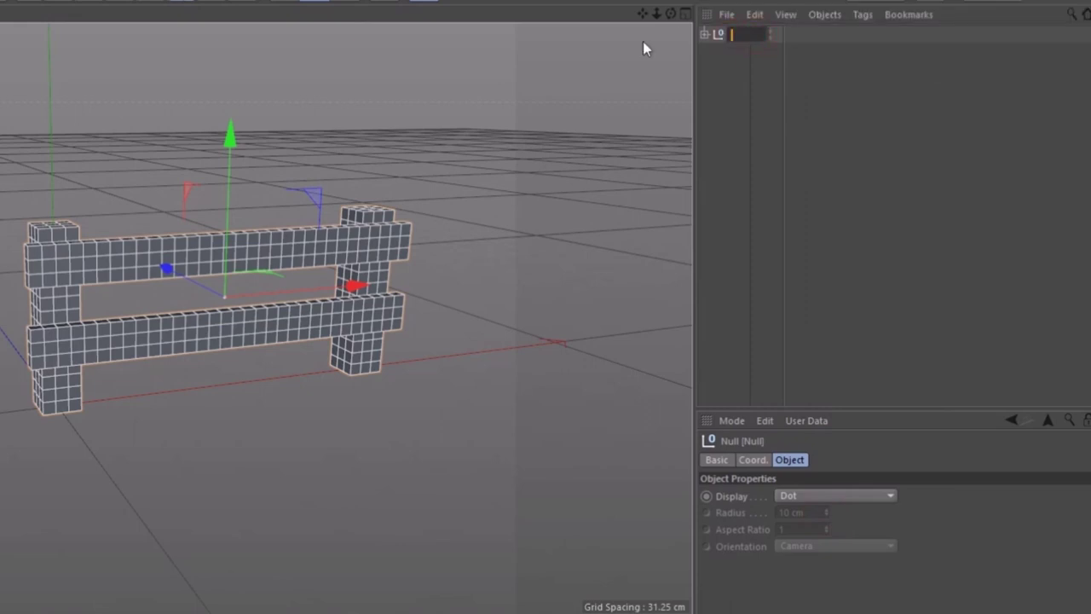
{"action": "type", "text": "Fence"}
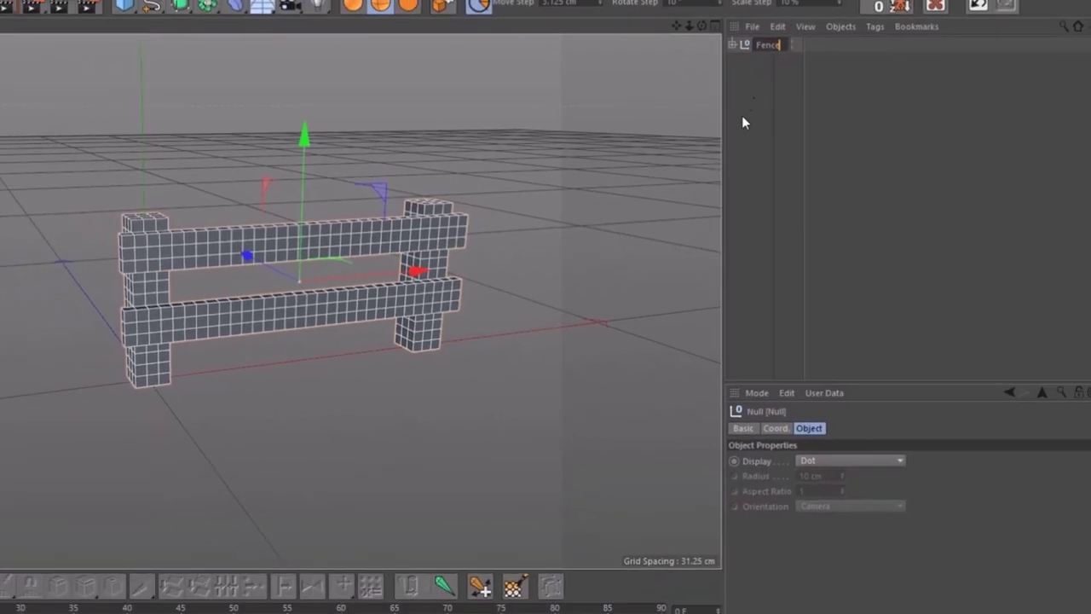
{"action": "key", "text": "Return"}
Set the Fence null's display to None and deselect it
{"action": "left_click_drag", "start_coordinate": [689, 26], "coordinate": [614, 26]}
{"action": "scroll", "coordinate": [327, 369], "scroll_direction": "up", "scroll_amount": 5}
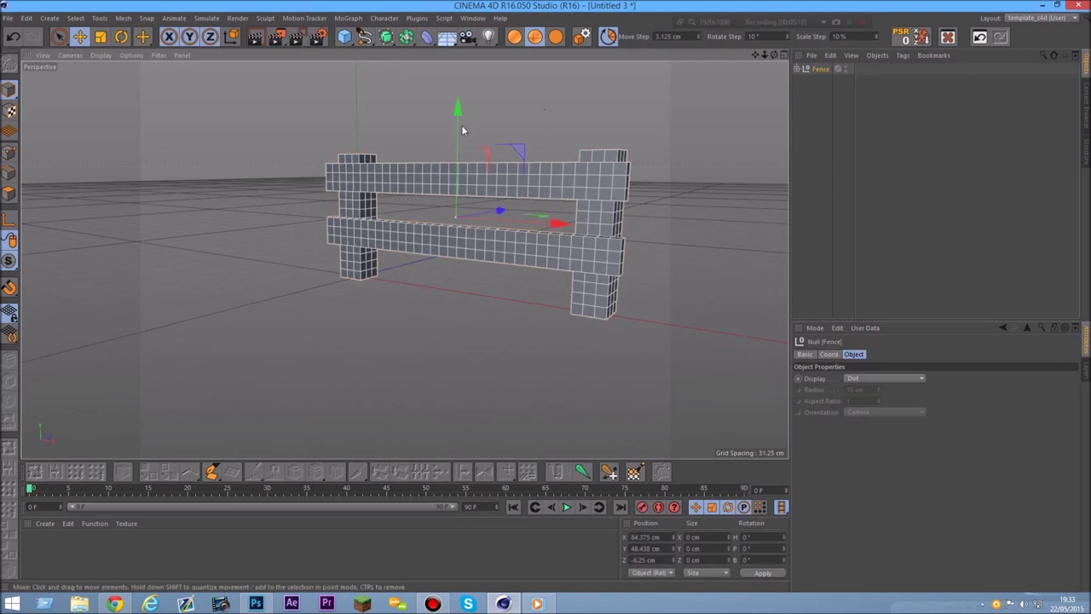
{"action": "right_click_drag", "start_coordinate": [378, 190], "coordinate": [509, 246], "text": "alt"}
{"action": "scroll", "coordinate": [475, 234], "scroll_direction": "up", "scroll_amount": 4}
{"action": "scroll", "coordinate": [491, 230], "scroll_direction": "down", "scroll_amount": 6}
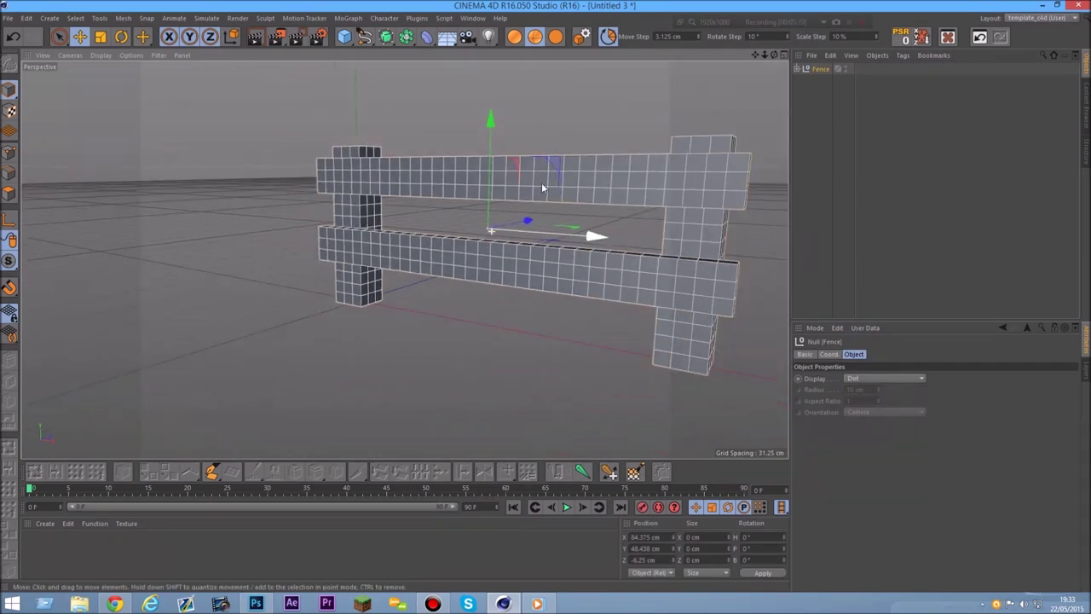
{"action": "scroll", "coordinate": [404, 263], "scroll_direction": "down", "scroll_amount": 2}
{"action": "scroll", "coordinate": [559, 206], "scroll_direction": "up", "scroll_amount": 3}
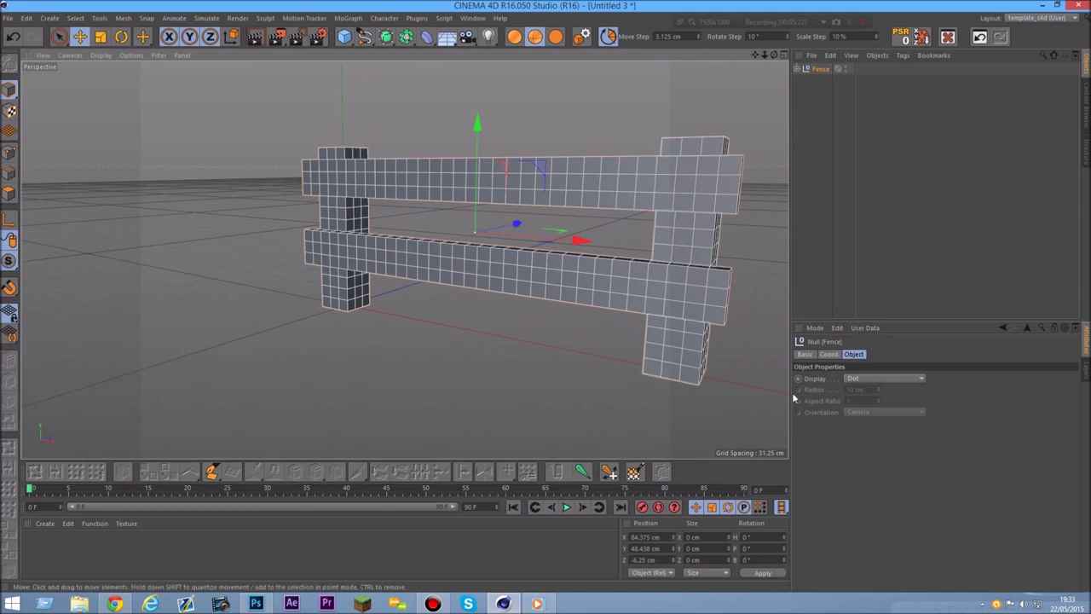
{"action": "left_click_drag", "start_coordinate": [755, 54], "coordinate": [636, 53]}
{"action": "left_click", "coordinate": [853, 379]}
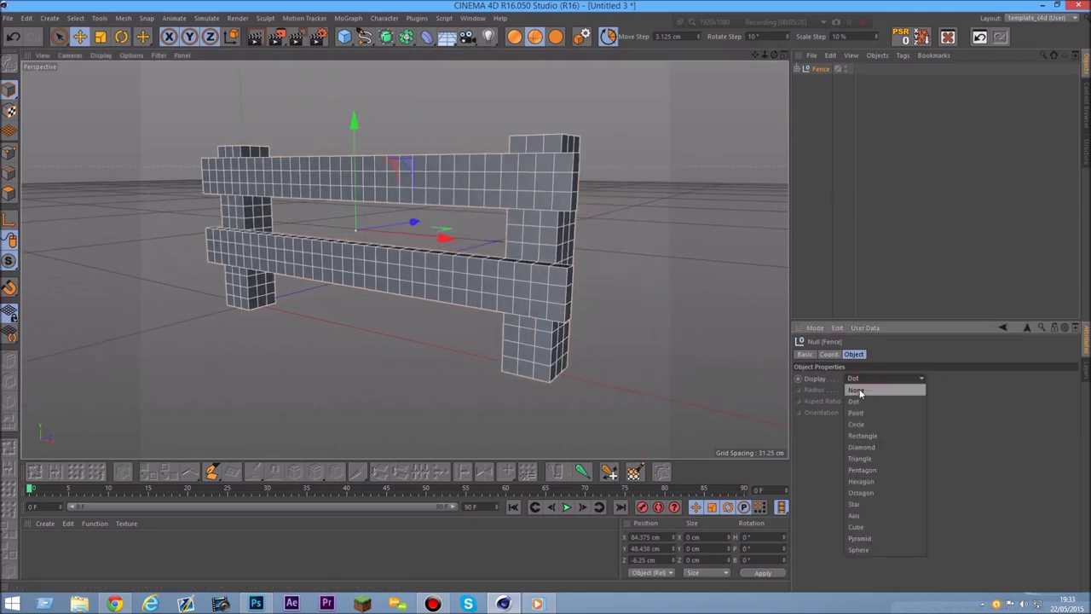
{"action": "left_click", "coordinate": [863, 390]}
{"action": "left_click", "coordinate": [643, 102]}
{"action": "scroll", "coordinate": [401, 255], "scroll_direction": "down", "scroll_amount": 5}
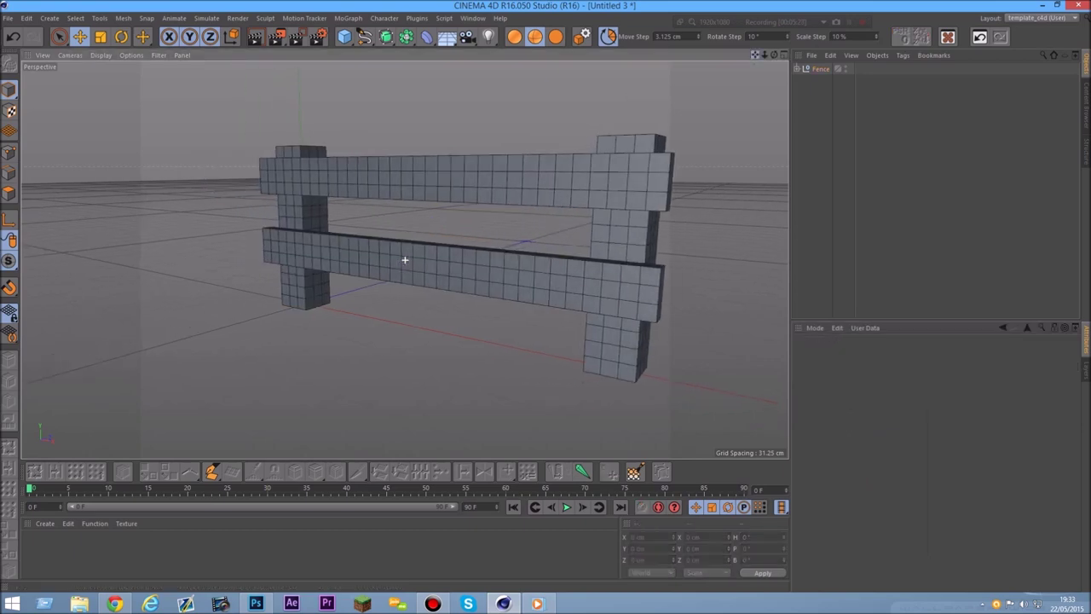
{"action": "left_click_drag", "start_coordinate": [405, 260], "coordinate": [404, 259], "text": "alt"}
{"action": "left_click", "coordinate": [530, 213]}
{"action": "left_click", "coordinate": [711, 153]}
{"action": "left_click", "coordinate": [344, 36]}
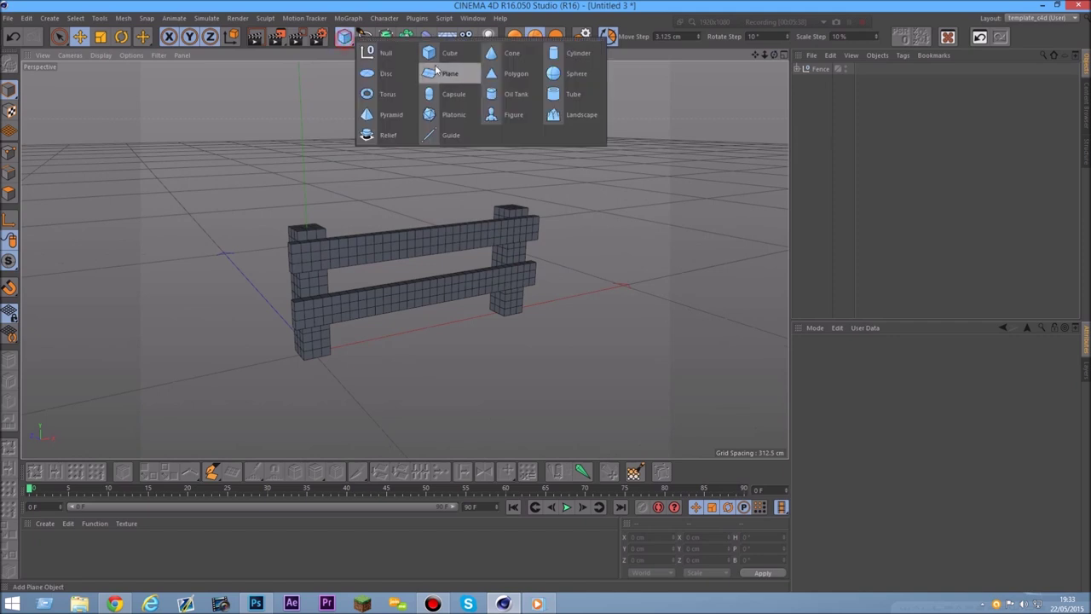
{"action": "left_click", "coordinate": [511, 231]}
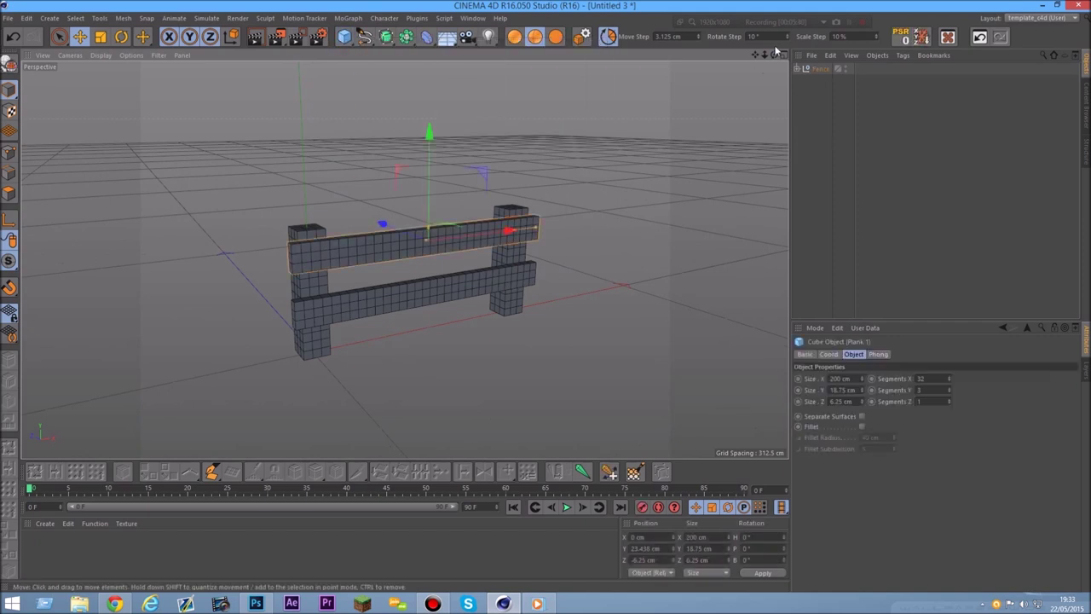
{"action": "left_click_drag", "start_coordinate": [774, 55], "coordinate": [773, 55]}
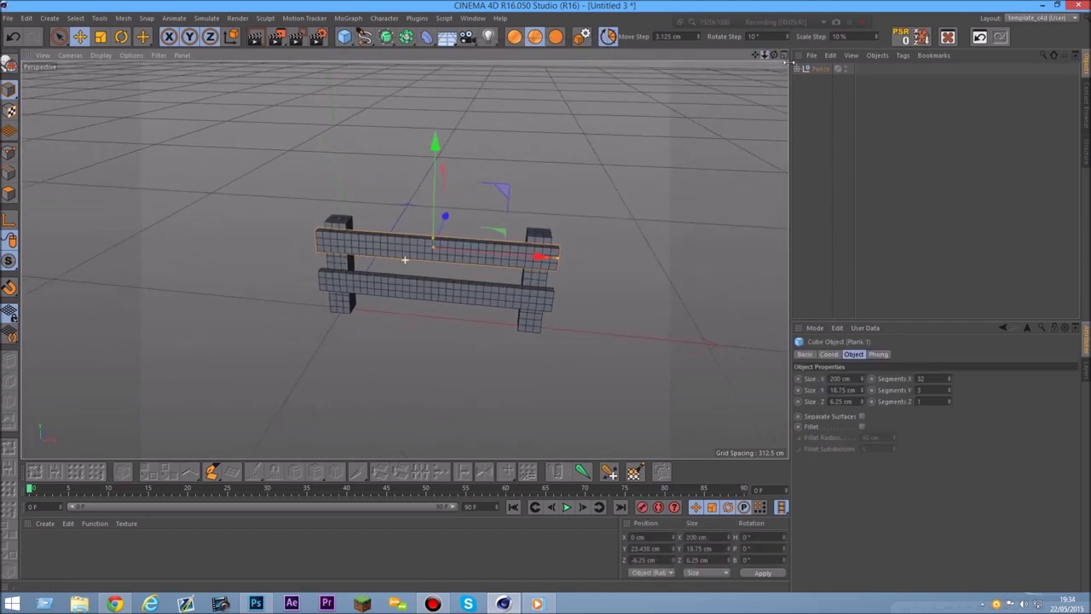
Expand the Fence group and make its two planks and two stands editable polygon objects
{"action": "left_click", "coordinate": [797, 68]}
{"action": "left_click_drag", "start_coordinate": [846, 178], "coordinate": [822, 73]}
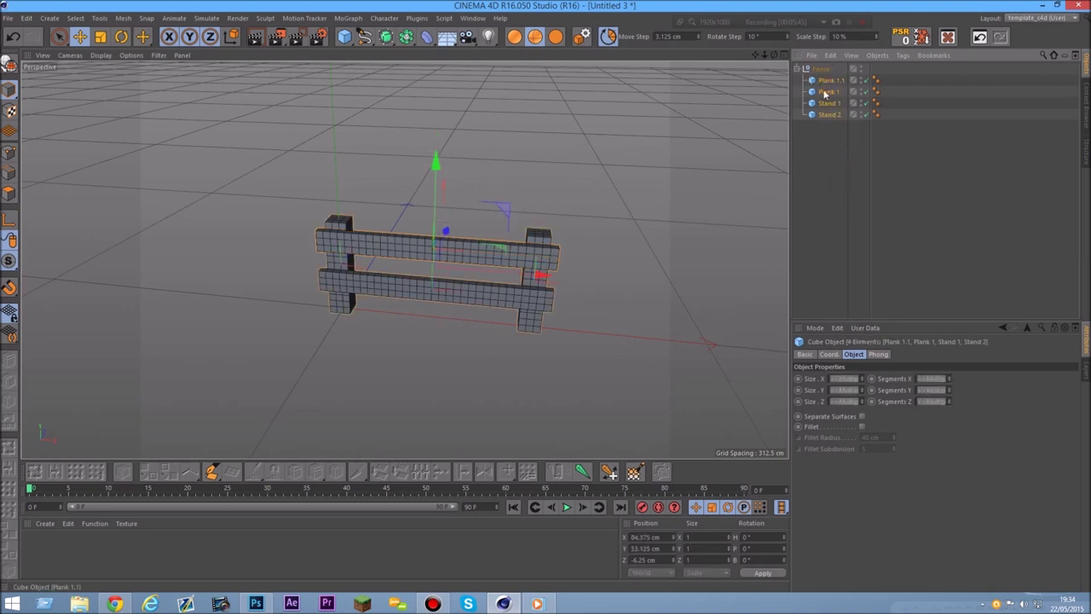
{"action": "left_click_drag", "start_coordinate": [827, 169], "coordinate": [860, 67]}
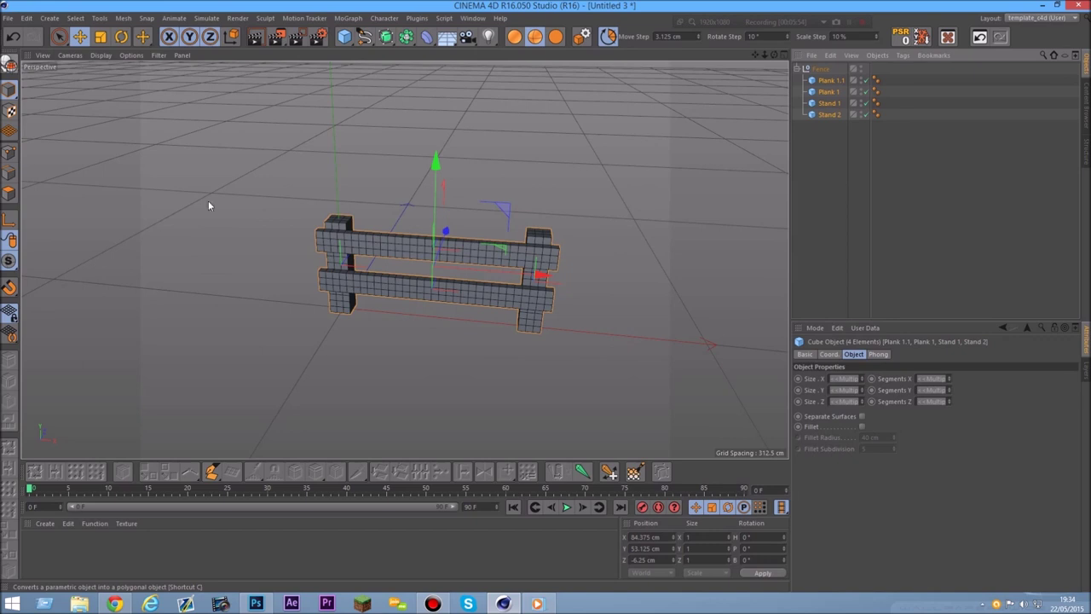
{"action": "key", "text": "c"}
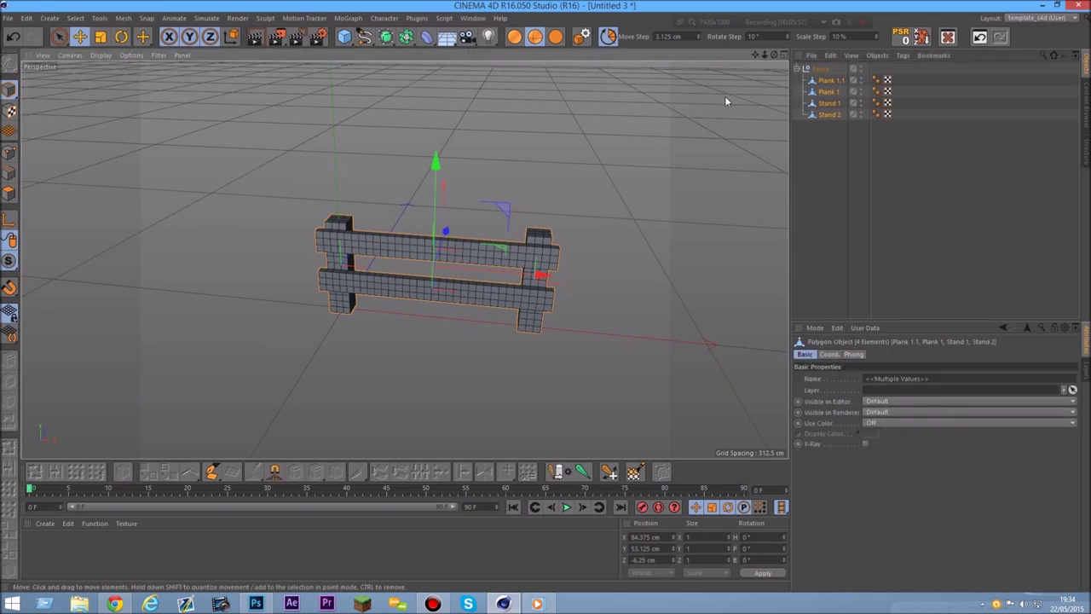
{"action": "left_click_drag", "start_coordinate": [773, 54], "coordinate": [759, 37]}
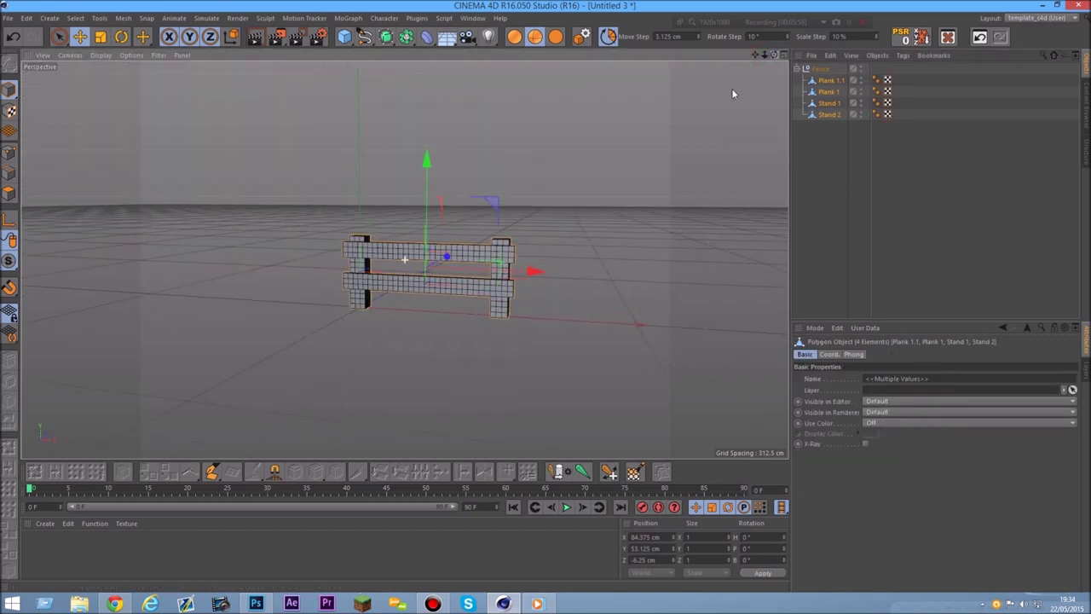
Switch to polygon mode and select a single front face of the upper plank where it crosses Stand 2
{"action": "left_click", "coordinate": [9, 192]}
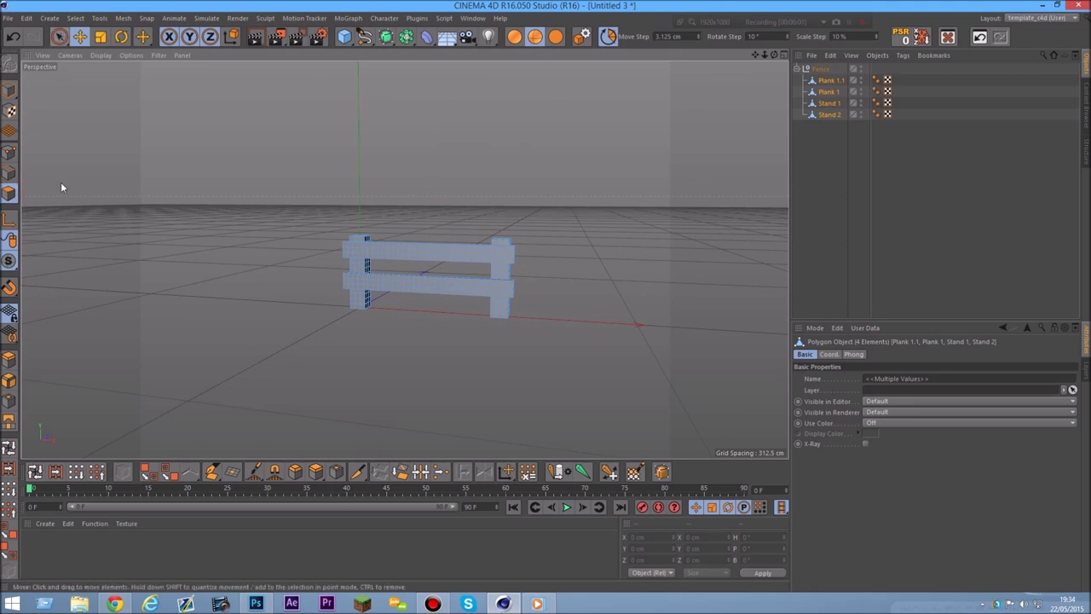
{"action": "scroll", "coordinate": [425, 274], "scroll_direction": "up", "scroll_amount": 3}
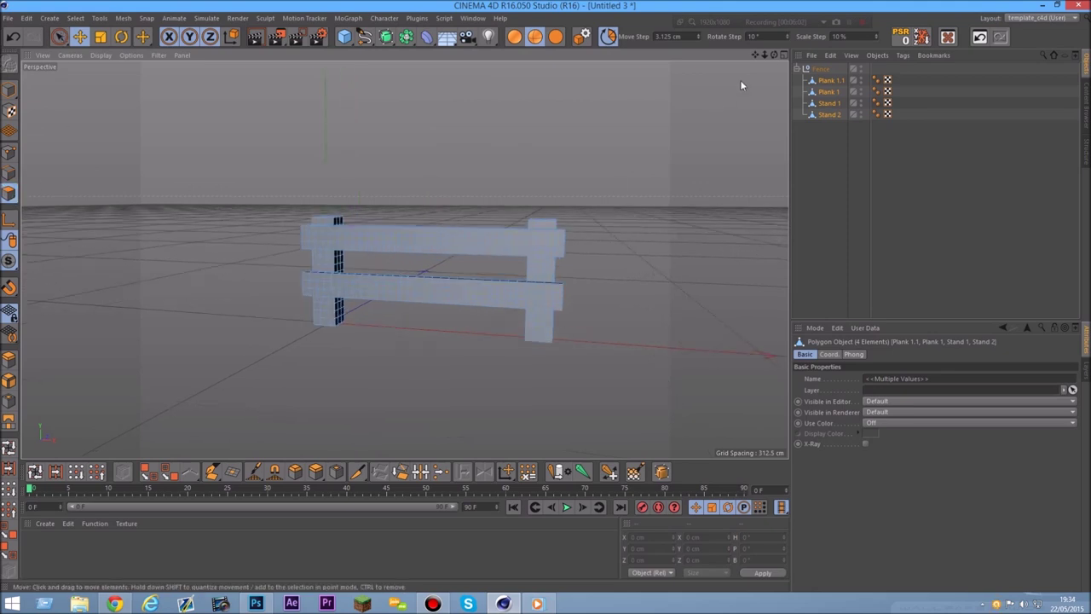
{"action": "mouse_move", "coordinate": [774, 54]}
{"action": "left_mouse_down"}
{"action": "mouse_move", "coordinate": [741, 55]}
{"action": "mouse_move", "coordinate": [772, 59]}
{"action": "left_mouse_up"}
{"action": "scroll", "coordinate": [555, 231], "scroll_direction": "up", "scroll_amount": 3}
{"action": "left_click", "coordinate": [437, 273]}
Try to extrude the selected face outward from the upper plank, and undo the extrusion
{"action": "scroll", "coordinate": [438, 305], "scroll_direction": "up", "scroll_amount": 4}
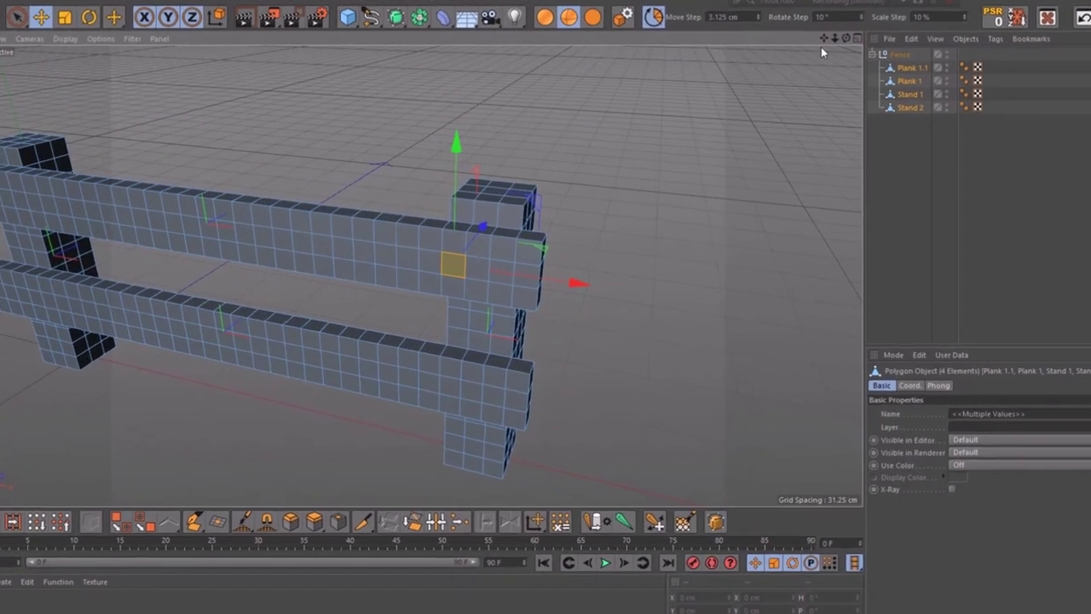
{"action": "left_click_drag", "start_coordinate": [824, 38], "coordinate": [780, 43]}
{"action": "scroll", "coordinate": [480, 329], "scroll_direction": "up", "scroll_amount": 2}
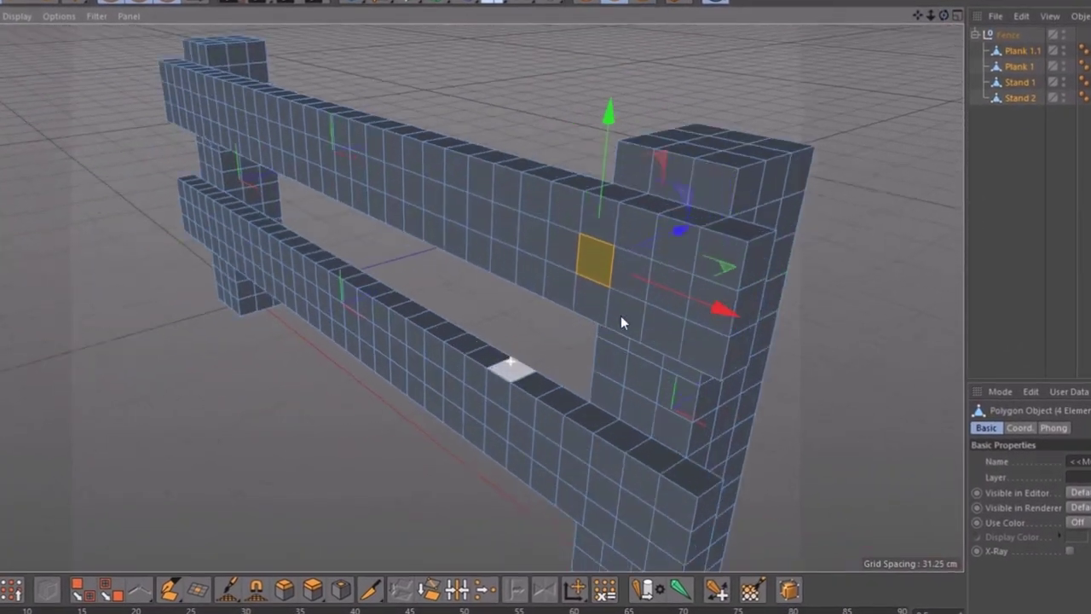
{"action": "scroll", "coordinate": [621, 322], "scroll_direction": "up", "scroll_amount": 1}
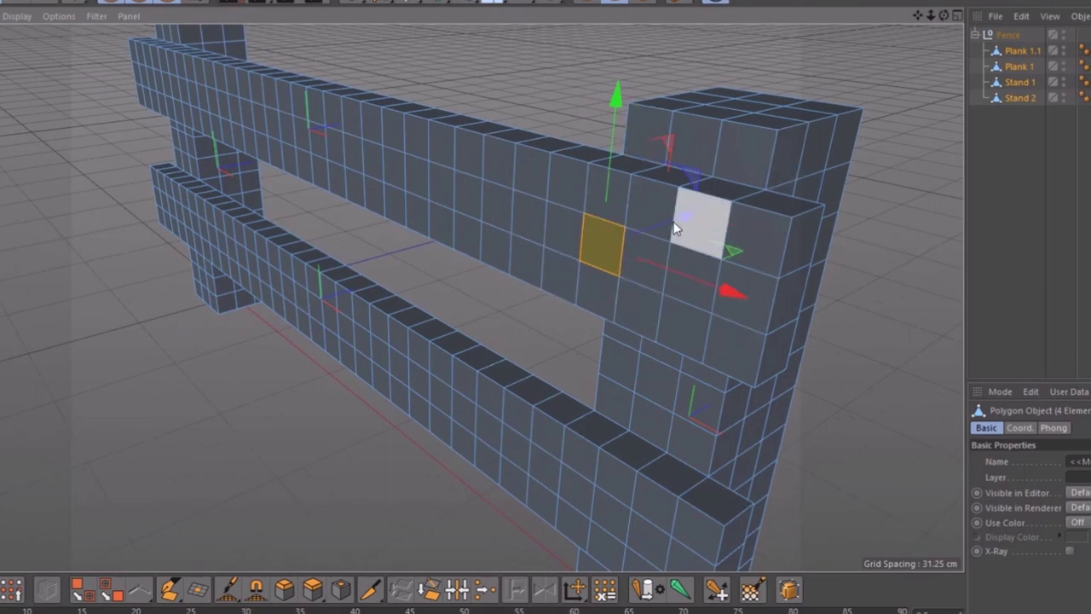
{"action": "mouse_move", "coordinate": [686, 217]}
{"action": "left_mouse_down"}
{"action": "mouse_move", "coordinate": [653, 221]}
{"action": "mouse_move", "coordinate": [686, 226]}
{"action": "mouse_move", "coordinate": [671, 220]}
{"action": "left_mouse_up"}
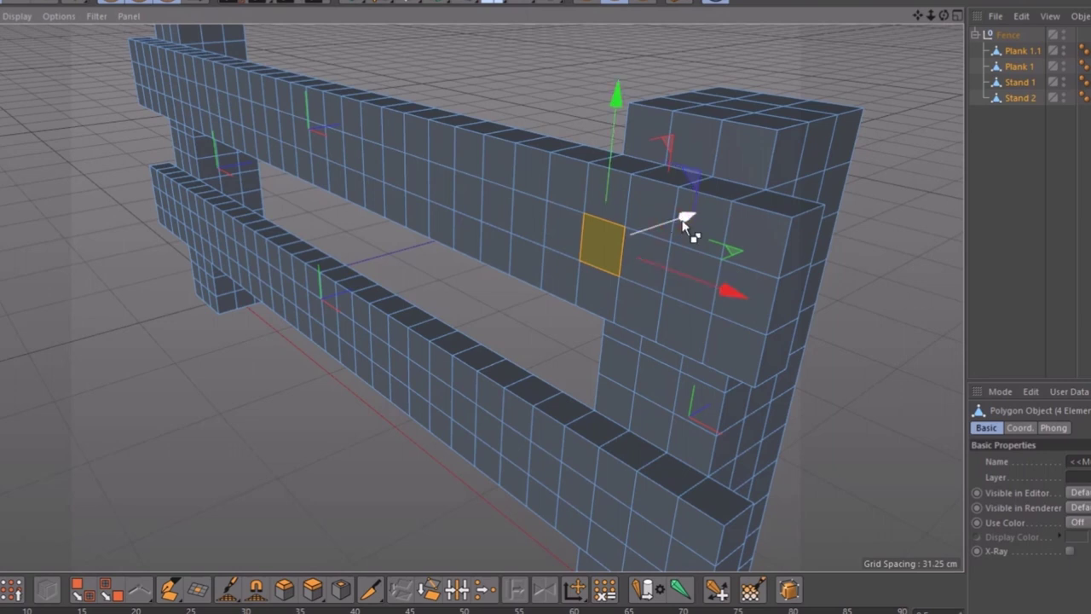
{"action": "left_click_drag", "start_coordinate": [676, 222], "coordinate": [665, 225]}
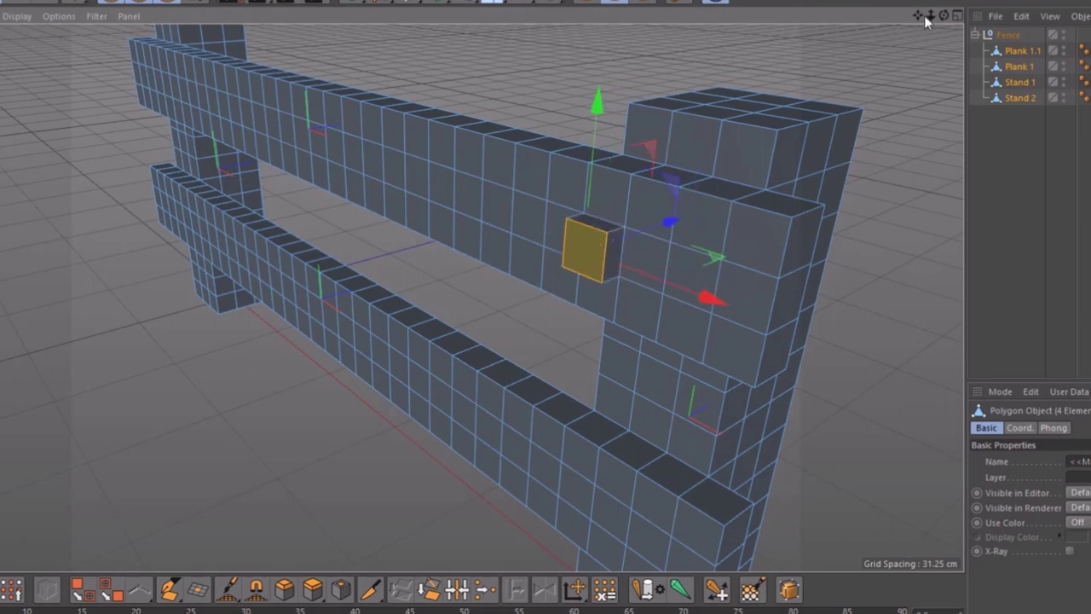
{"action": "mouse_move", "coordinate": [929, 16]}
{"action": "left_mouse_down"}
{"action": "mouse_move", "coordinate": [972, 9]}
{"action": "mouse_move", "coordinate": [921, 17]}
{"action": "mouse_move", "coordinate": [947, 17]}
{"action": "left_mouse_up"}
{"action": "key", "text": "ctrl+z"}
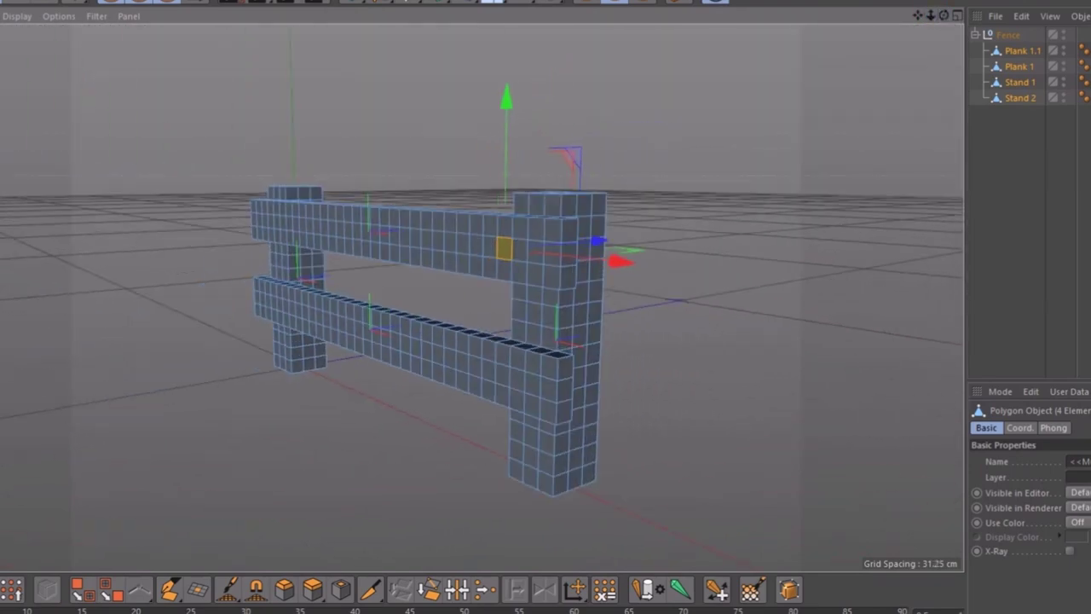
Extrude the upper plank's front face centred over Stand 2 slightly outward as a nail head, and deselect it
{"action": "mouse_move", "coordinate": [488, 299]}
{"action": "left_mouse_down", "text": "alt"}
{"action": "mouse_move", "coordinate": [579, 298]}
{"action": "mouse_move", "coordinate": [488, 309]}
{"action": "left_mouse_up", "text": "alt"}
{"action": "scroll", "coordinate": [488, 298], "scroll_direction": "up", "scroll_amount": 2}
{"action": "left_click", "coordinate": [558, 260]}
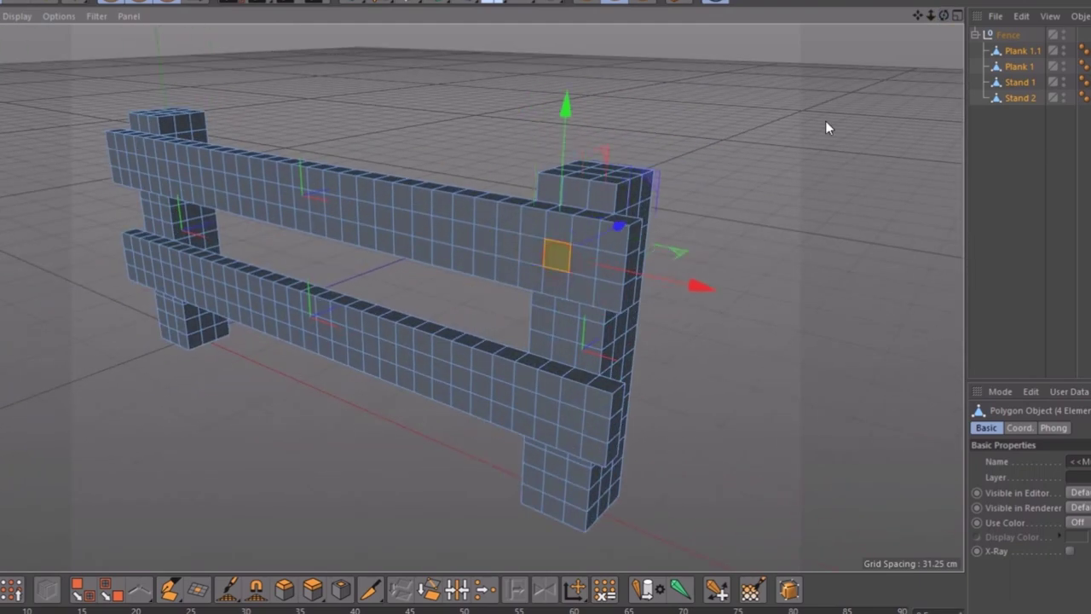
{"action": "left_click_drag", "start_coordinate": [943, 16], "coordinate": [597, 253]}
{"action": "left_click", "coordinate": [727, 260]}
{"action": "left_click_drag", "start_coordinate": [930, 16], "coordinate": [822, 121]}
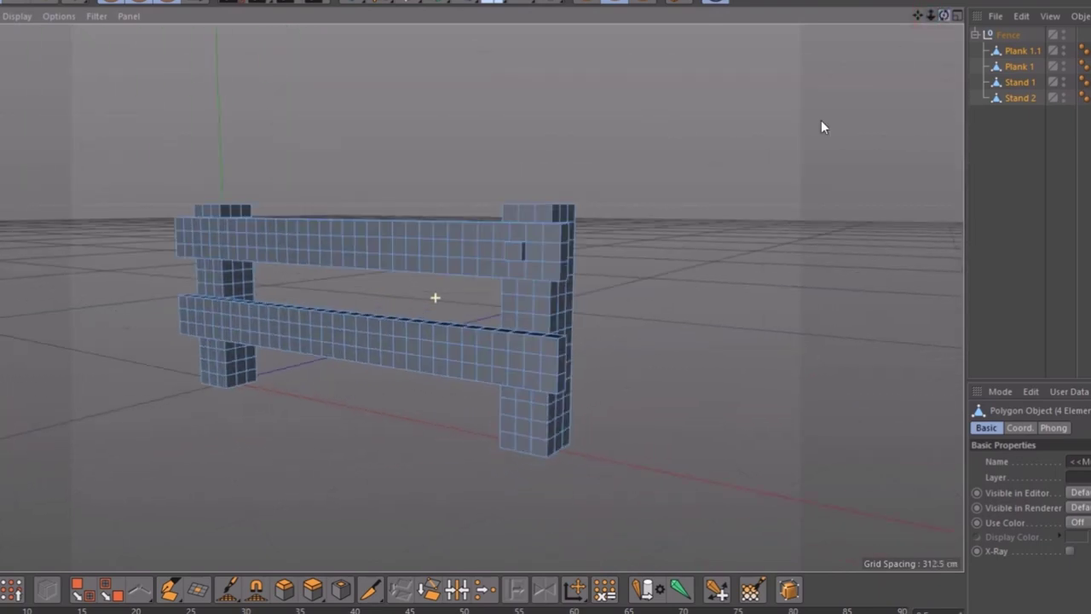
Extrude the lower plank's front face centred over Stand 2 outward by 3.125 cm, and deselect it
{"action": "left_click", "coordinate": [521, 364]}
{"action": "left_click_drag", "start_coordinate": [575, 341], "coordinate": [570, 341]}
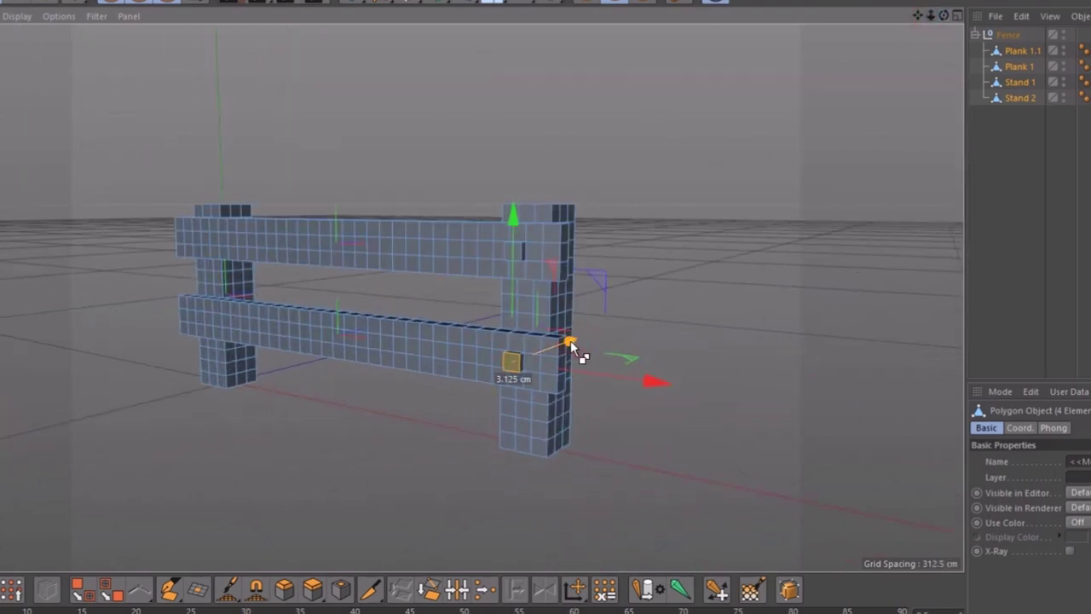
{"action": "left_click", "coordinate": [733, 291]}
Extrude the front faces of the upper and lower planks centred over Stand 1 slightly outward as nail heads, and deselect them
{"action": "left_click_drag", "start_coordinate": [917, 15], "coordinate": [435, 298]}
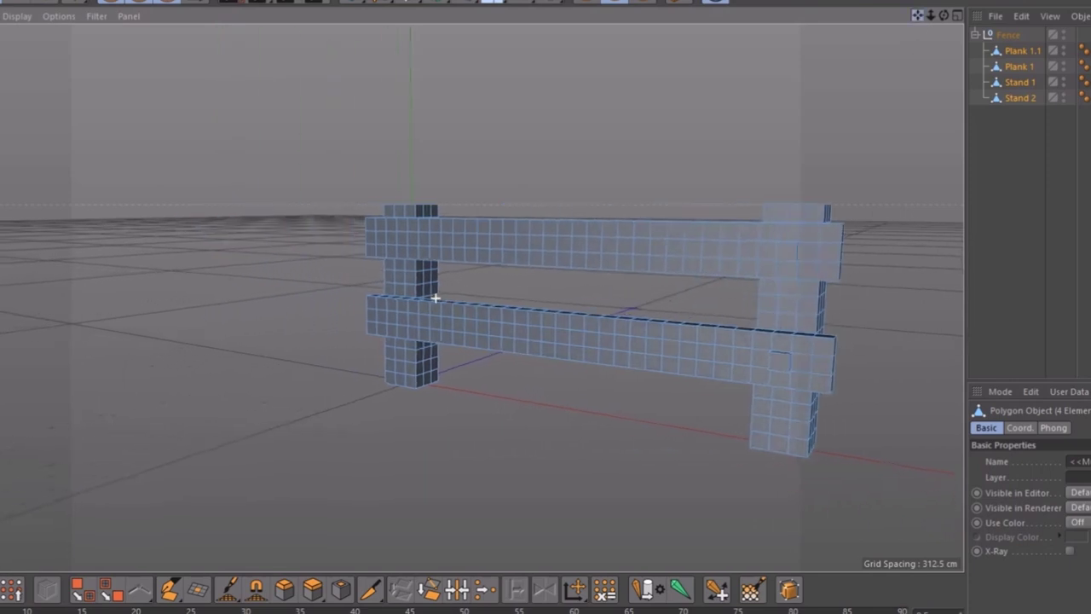
{"action": "left_click", "coordinate": [395, 233]}
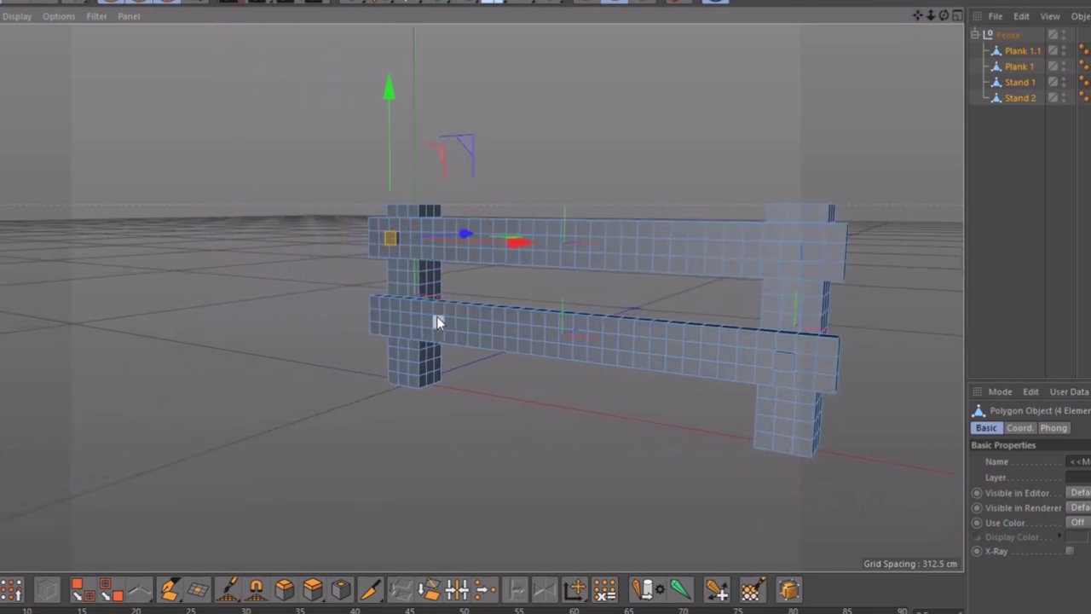
{"action": "left_click", "coordinate": [398, 318]}
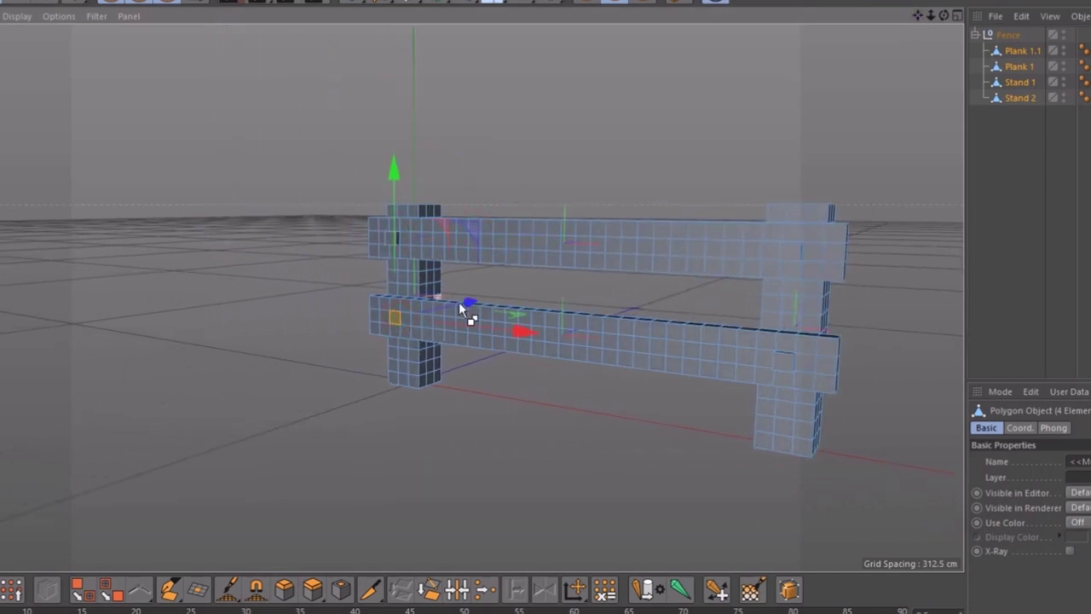
{"action": "left_click", "coordinate": [582, 170]}
Select the lower plank object Plank 1.1 on its own and rename it as Plank 1
{"action": "left_click_drag", "start_coordinate": [944, 17], "coordinate": [784, 9]}
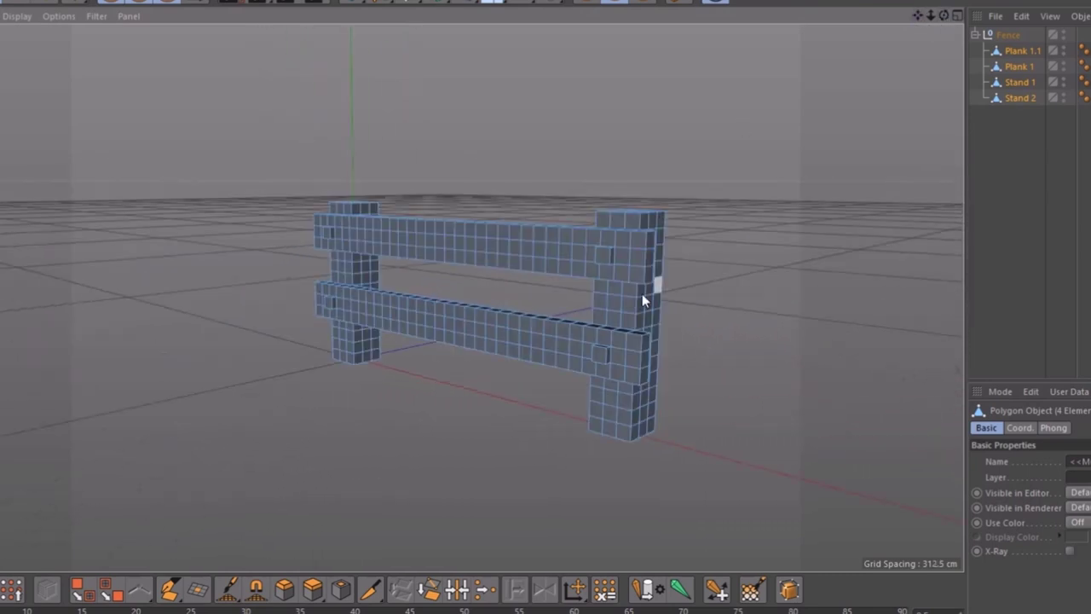
{"action": "left_click_drag", "start_coordinate": [642, 293], "coordinate": [579, 242]}
{"action": "scroll", "coordinate": [583, 243], "scroll_direction": "up", "scroll_amount": 1}
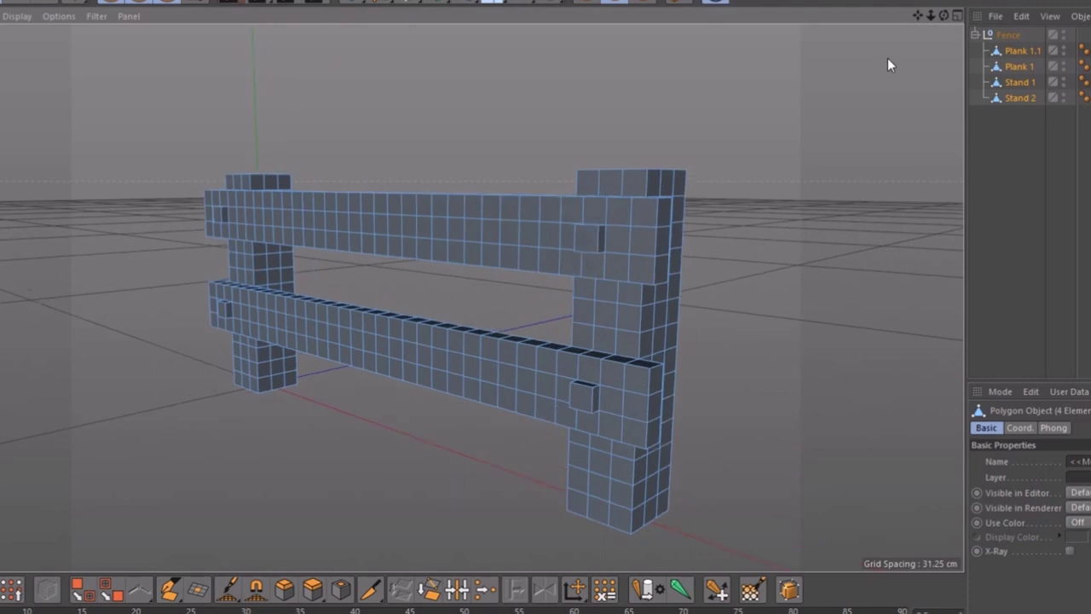
{"action": "mouse_move", "coordinate": [943, 16]}
{"action": "left_mouse_down"}
{"action": "mouse_move", "coordinate": [1023, 15]}
{"action": "mouse_move", "coordinate": [925, 15]}
{"action": "left_mouse_up"}
{"action": "left_click", "coordinate": [1003, 53]}
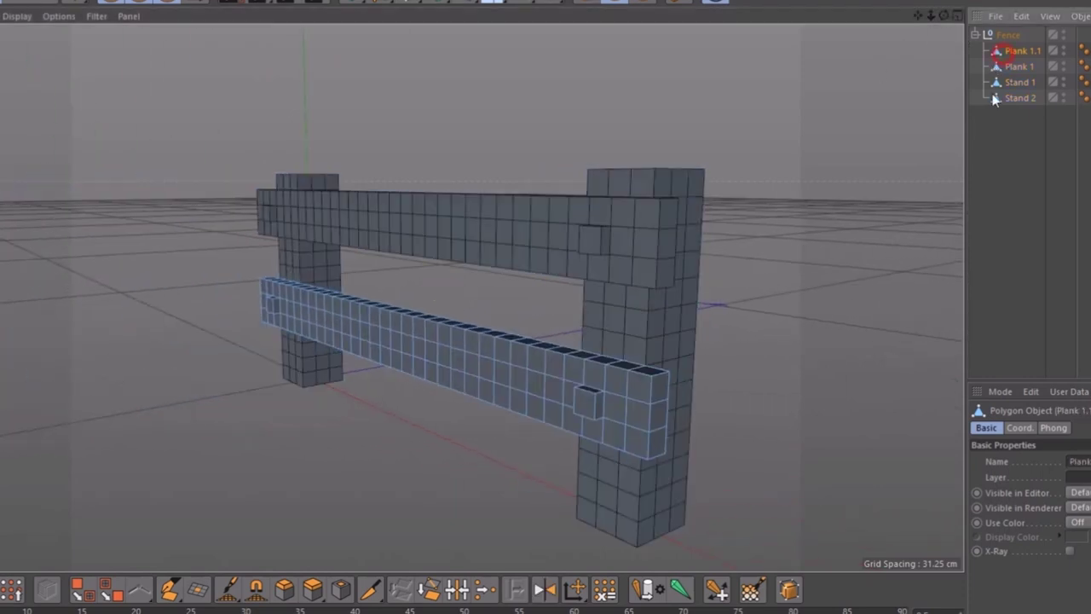
{"action": "double_click", "coordinate": [1038, 50]}
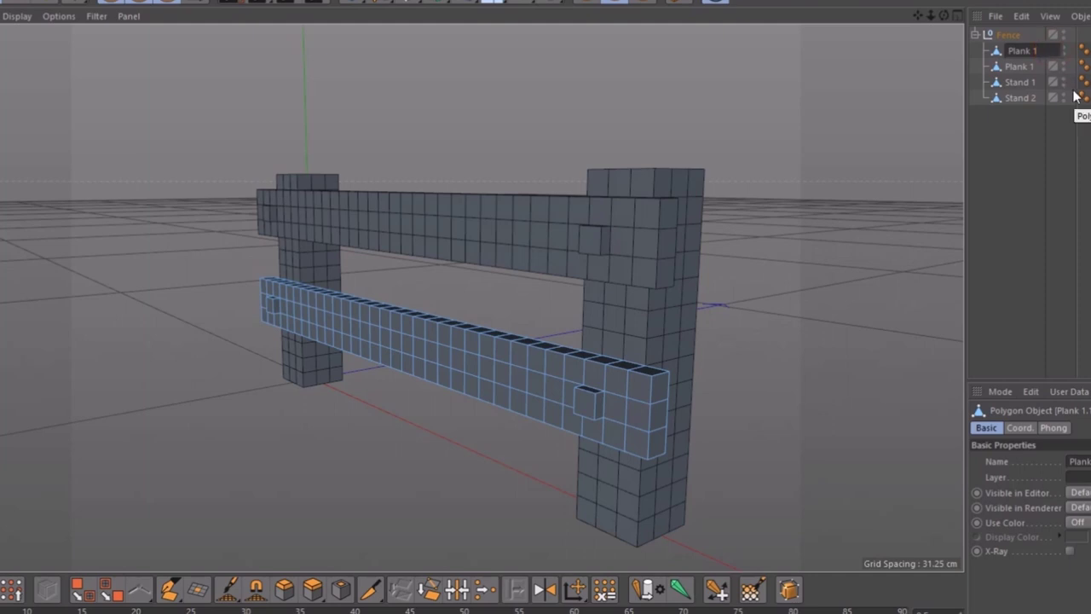
{"action": "right_click", "coordinate": [1026, 49]}
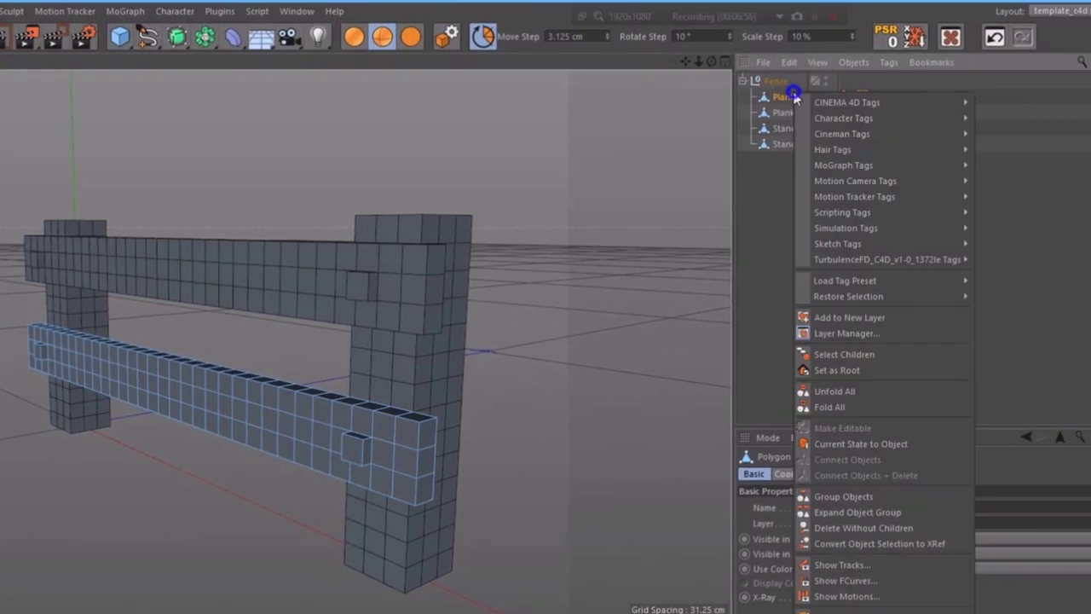
{"action": "mouse_move", "coordinate": [875, 105]}
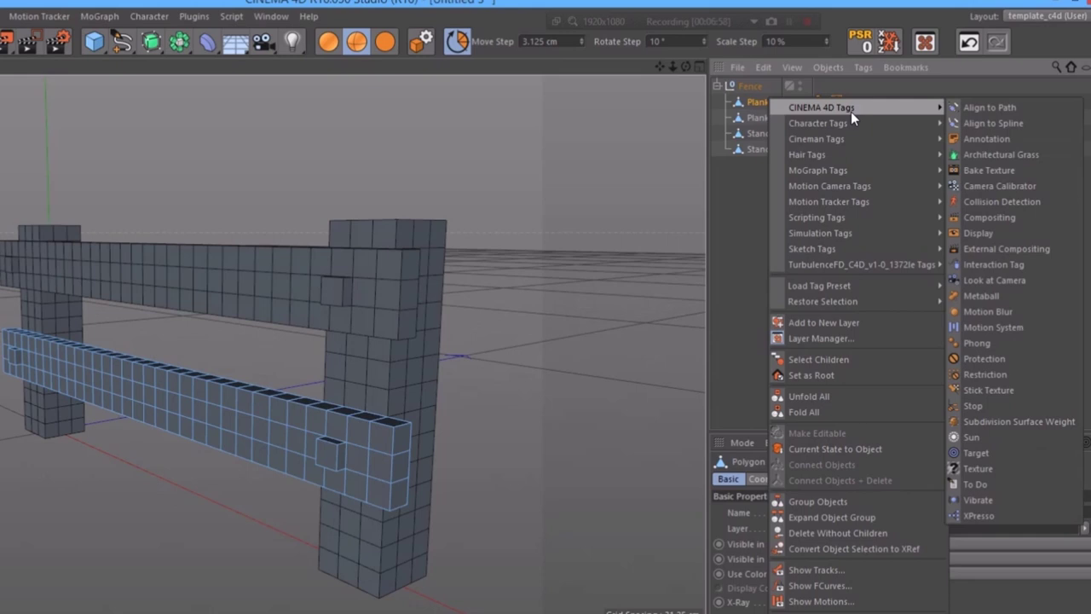
{"action": "mouse_move", "coordinate": [857, 125]}
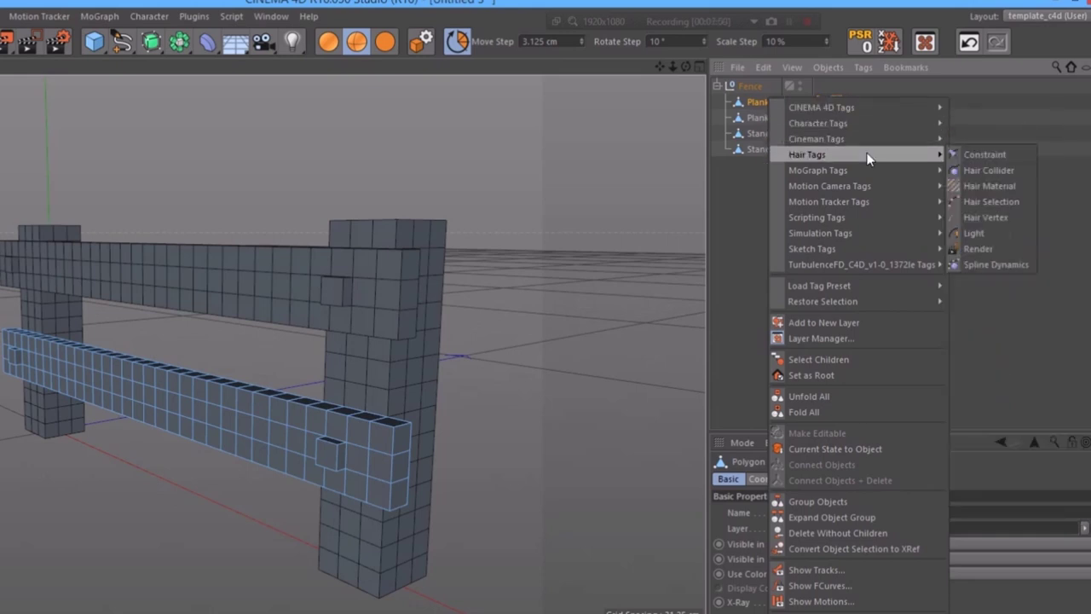
{"action": "mouse_move", "coordinate": [870, 184]}
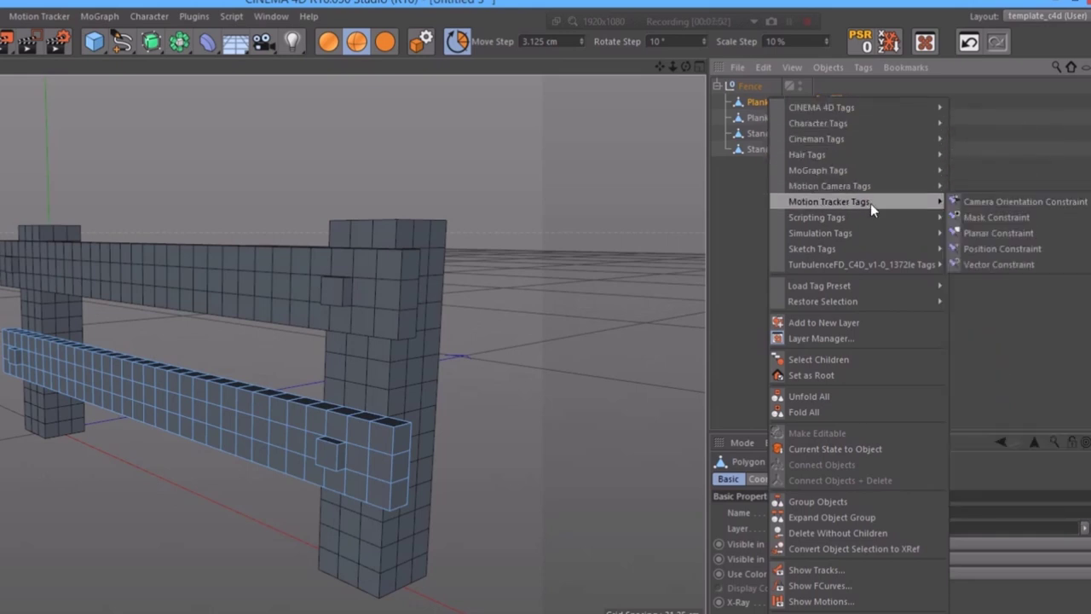
{"action": "mouse_move", "coordinate": [871, 233]}
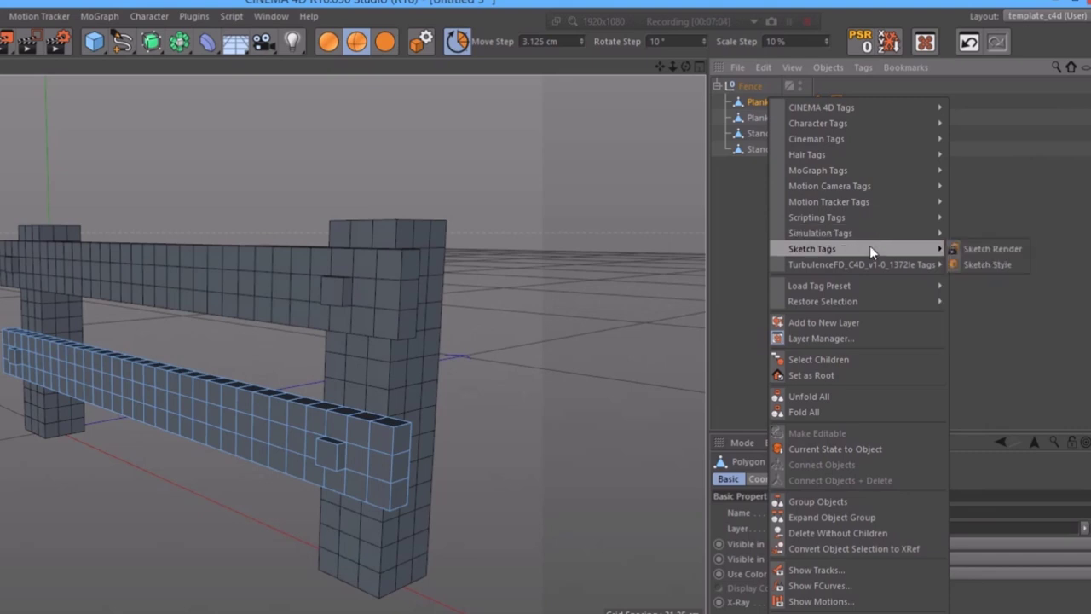
{"action": "key", "text": "Escape"}
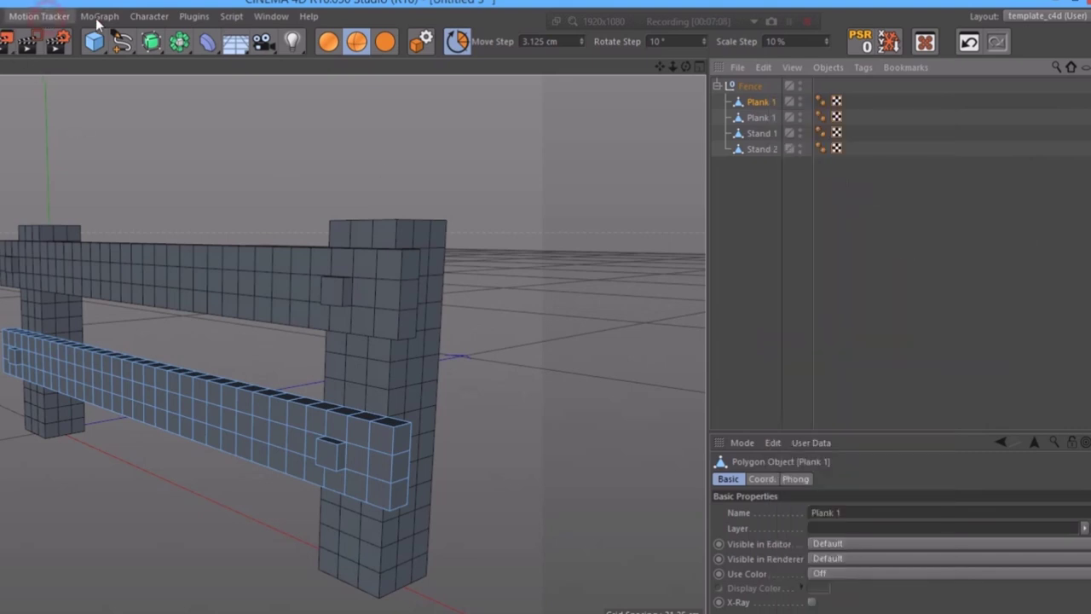
Add a Point Morph to the lower plank and select the Base Pose of its Pose Morph tag
{"action": "left_click", "coordinate": [147, 18]}
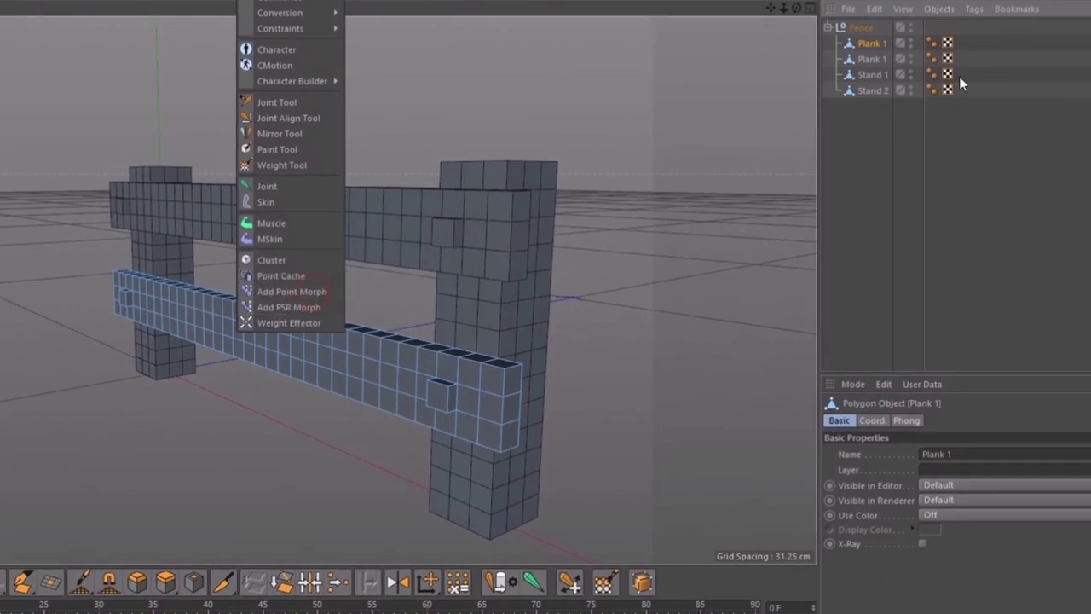
{"action": "key", "text": "Escape"}
{"action": "left_click", "coordinate": [254, 12]}
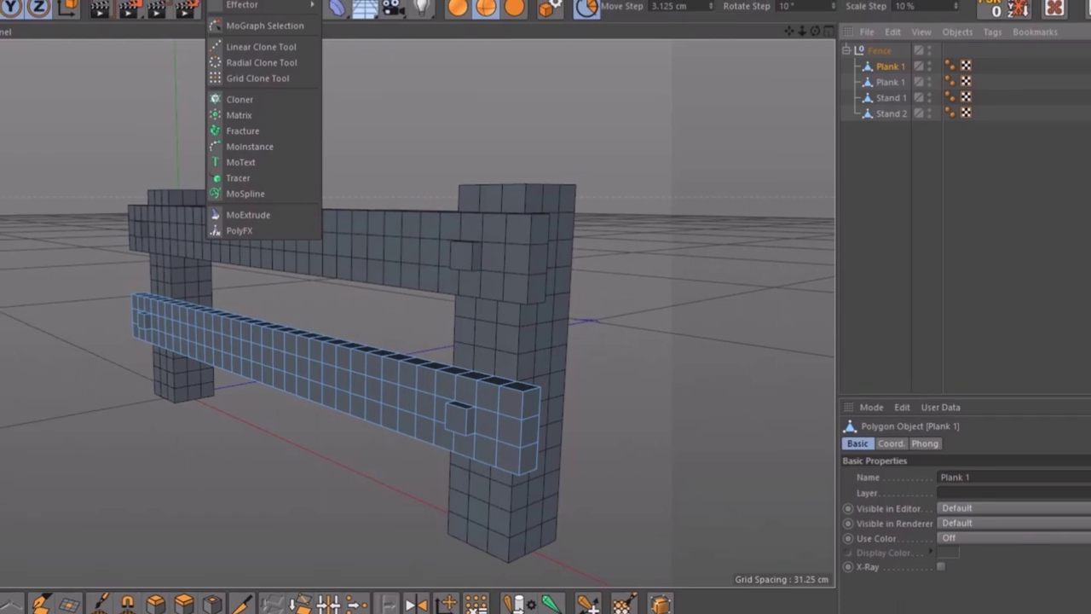
{"action": "mouse_move", "coordinate": [303, 12]}
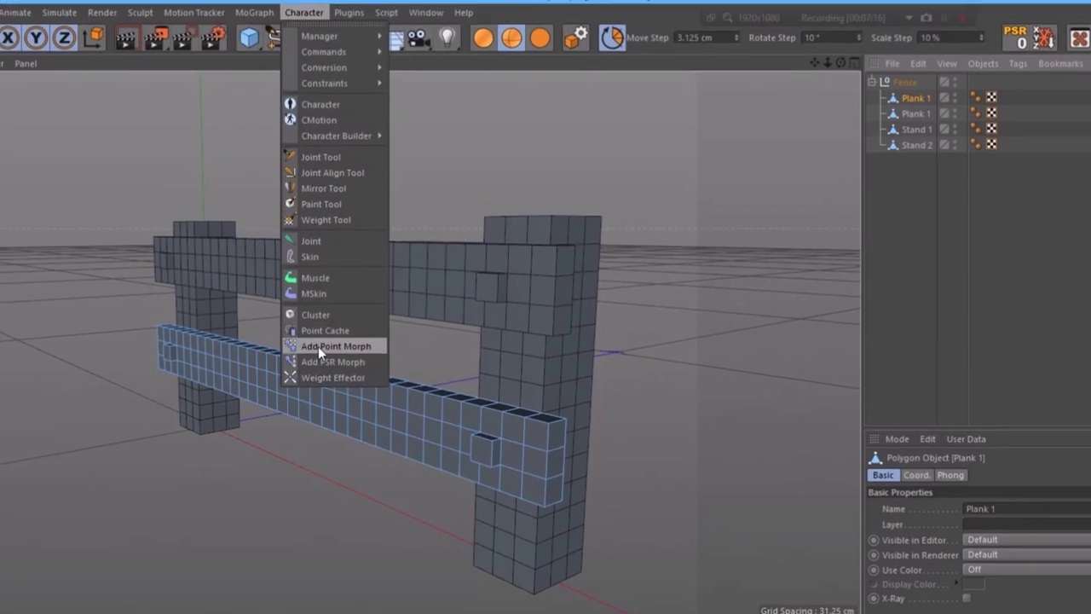
{"action": "left_click", "coordinate": [318, 346]}
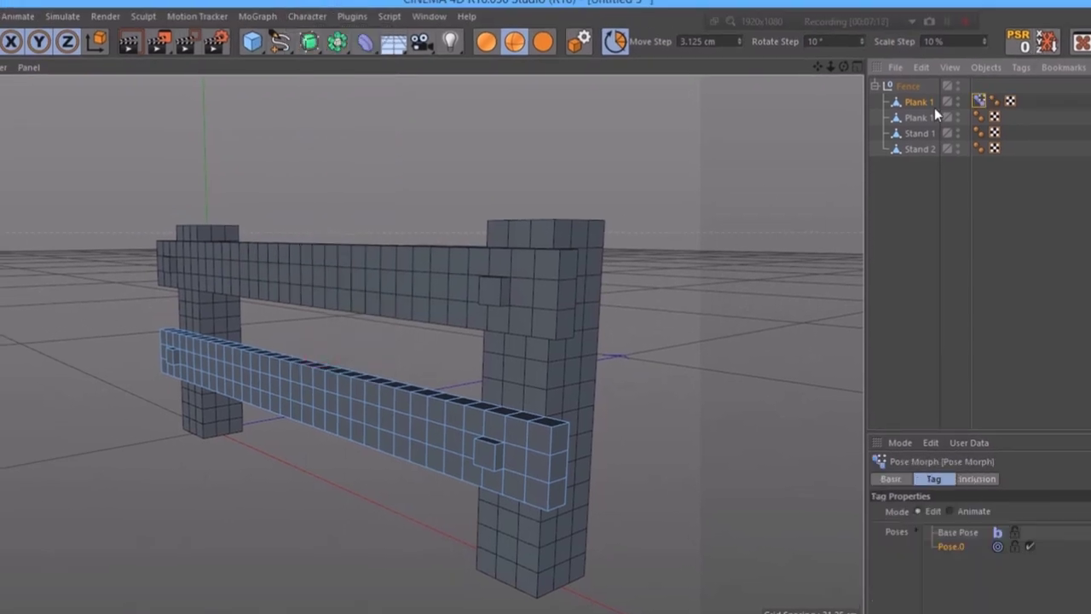
{"action": "left_click", "coordinate": [973, 531]}
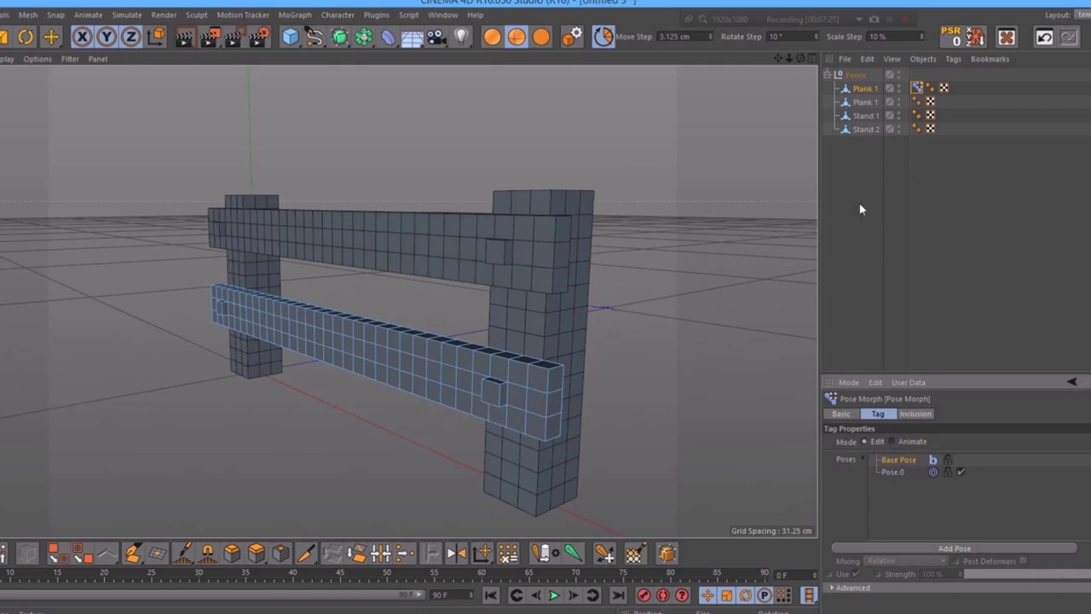
Select the front faces of both nail heads on the lower plank and move them back flush with the plank's front
{"action": "left_click_drag", "start_coordinate": [796, 58], "coordinate": [485, 327]}
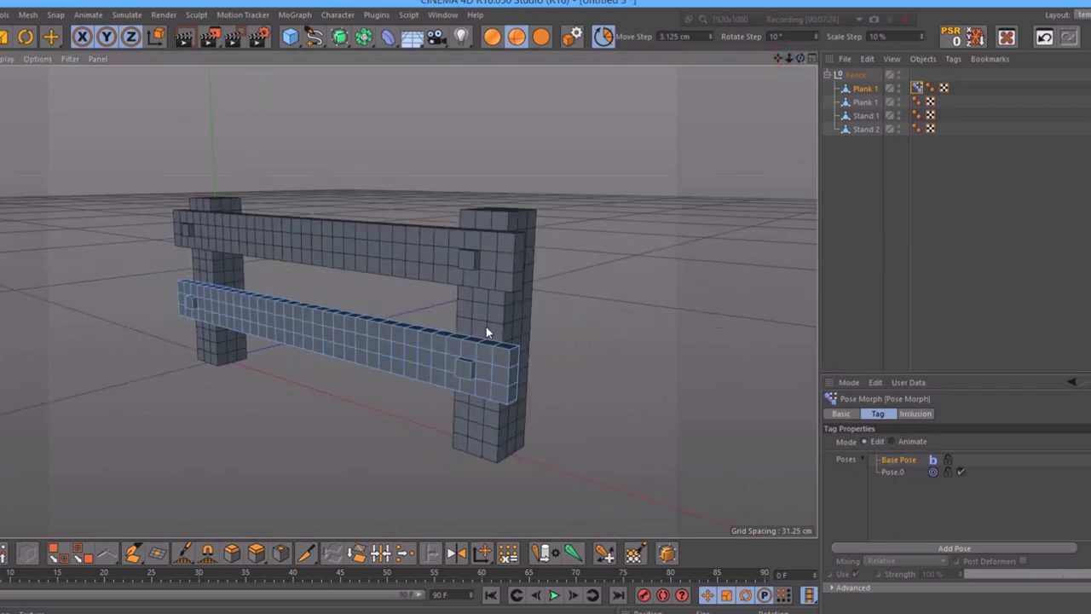
{"action": "left_click", "coordinate": [460, 375]}
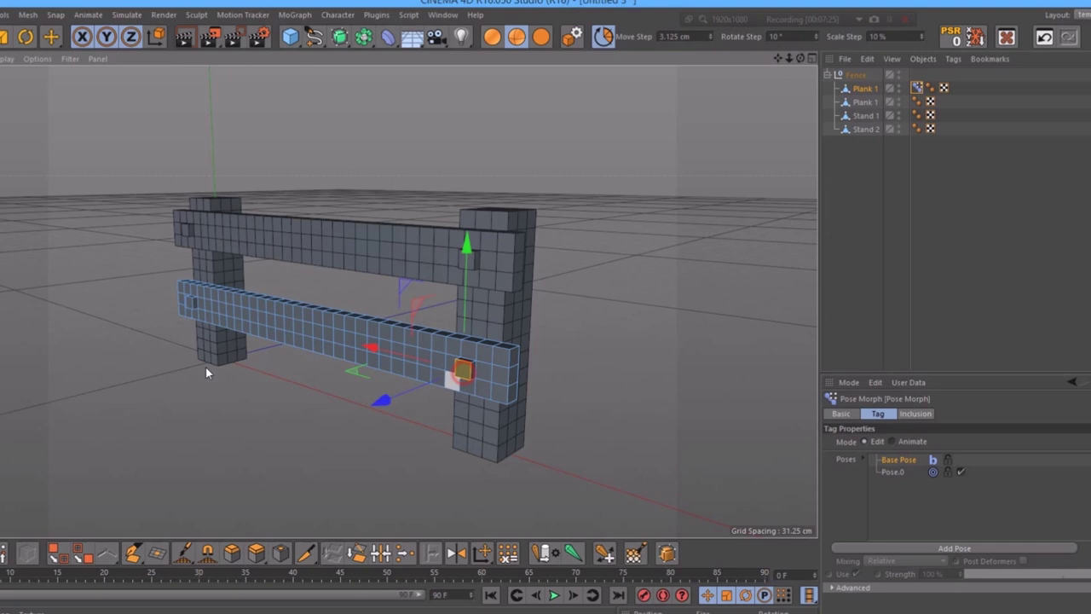
{"action": "left_click", "coordinate": [189, 305], "text": "shift"}
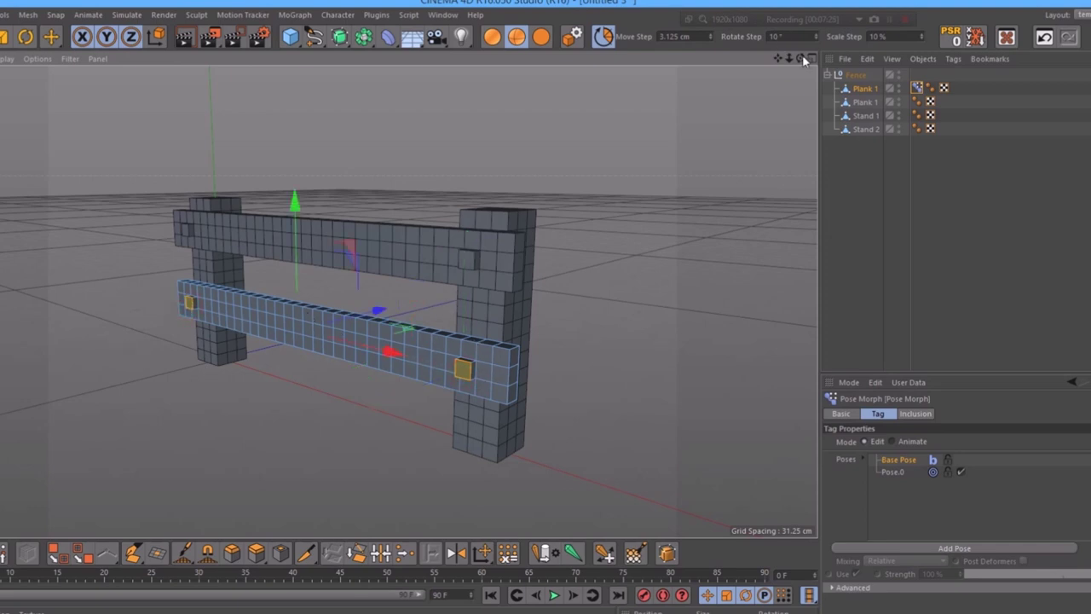
{"action": "left_click_drag", "start_coordinate": [803, 57], "coordinate": [438, 310]}
{"action": "scroll", "coordinate": [455, 449], "scroll_direction": "up", "scroll_amount": 3}
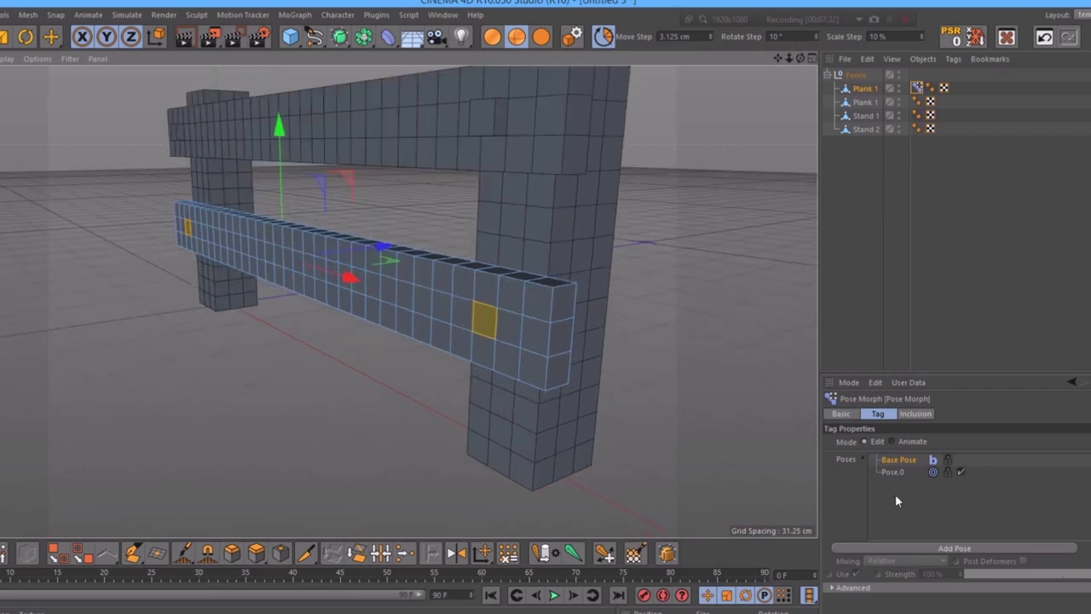
Delete the Pose Morph tag from the lower plank
{"action": "left_click", "coordinate": [889, 467]}
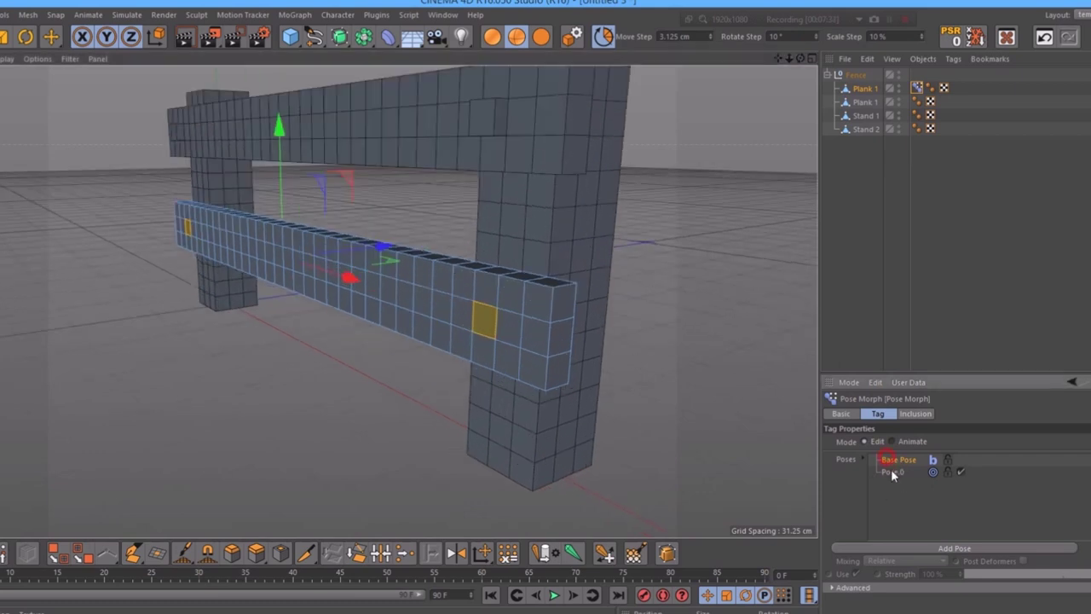
{"action": "left_click", "coordinate": [920, 87]}
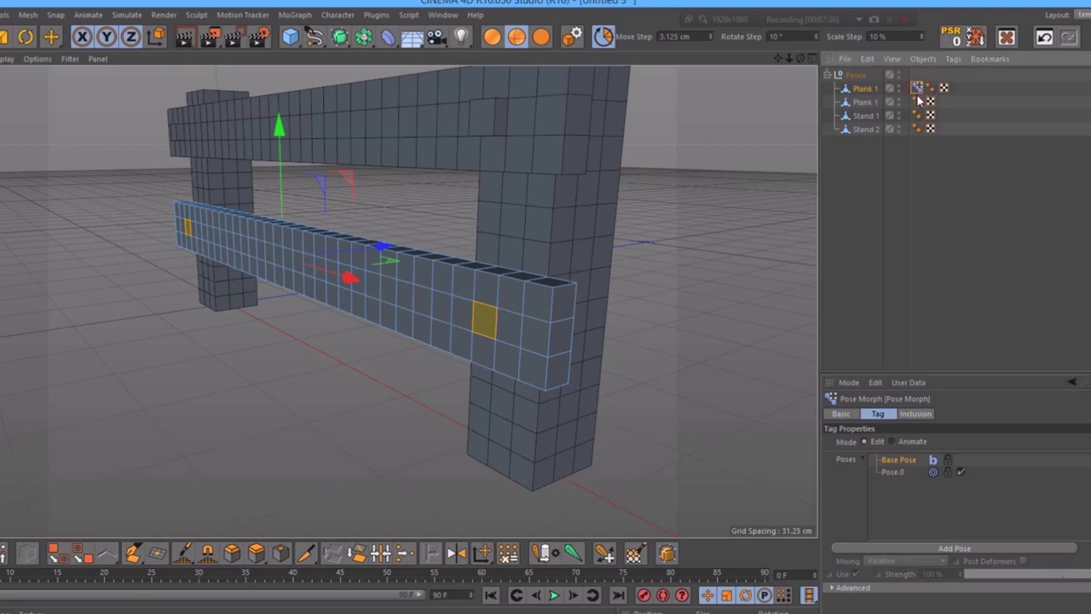
{"action": "key", "text": "Delete"}
Add a fresh Point Morph to the lower plank with its nail faces flush, and select the Base Pose
{"action": "left_click", "coordinate": [294, 14]}
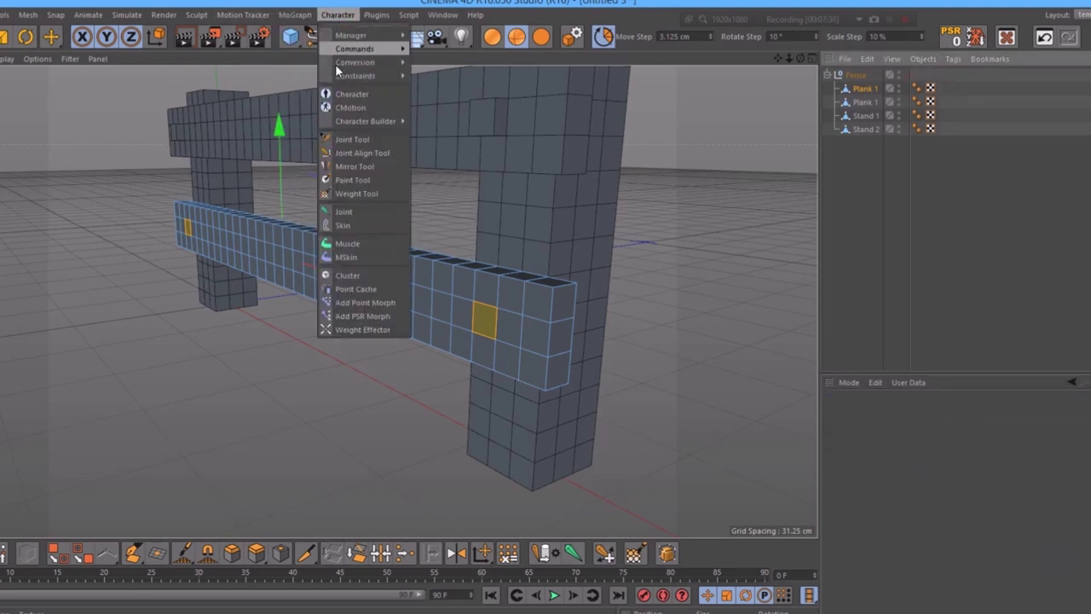
{"action": "mouse_move", "coordinate": [338, 14]}
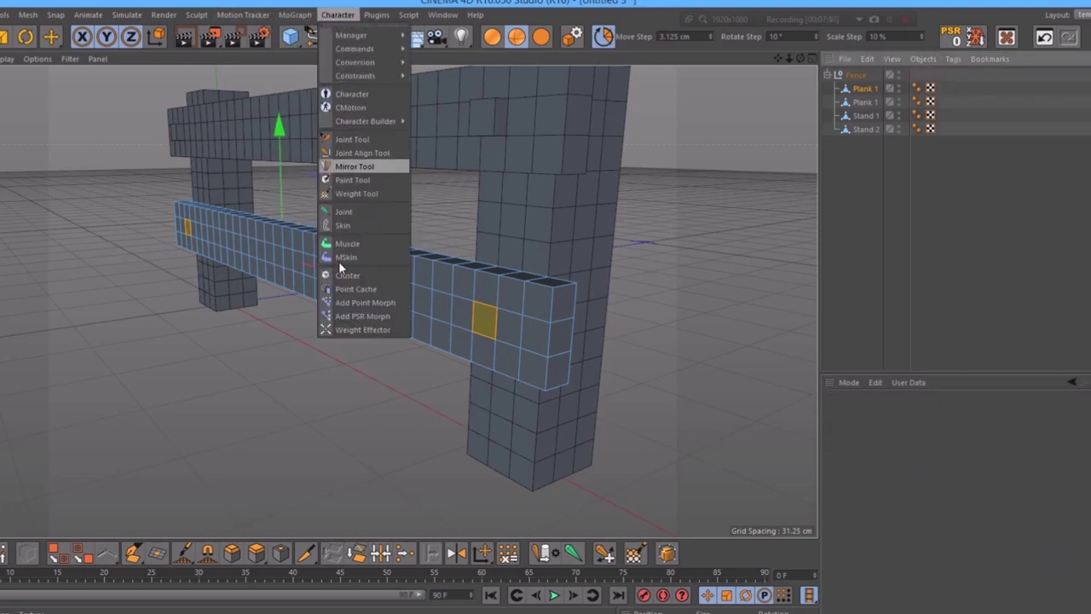
{"action": "left_click", "coordinate": [356, 305]}
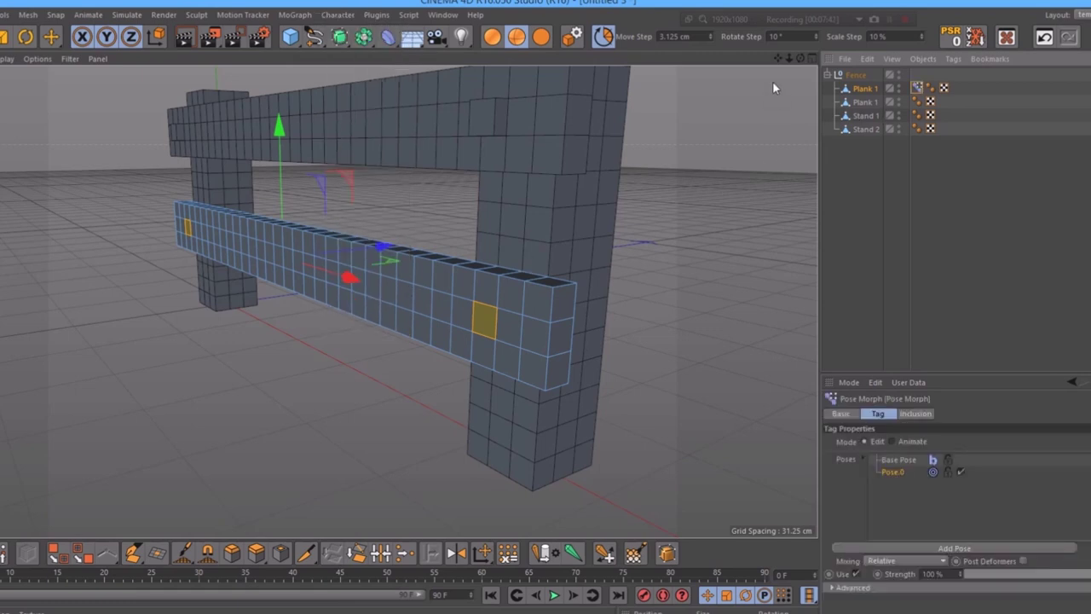
{"action": "right_click_drag", "start_coordinate": [363, 301], "coordinate": [281, 302], "text": "alt"}
{"action": "left_click_drag", "start_coordinate": [363, 301], "coordinate": [363, 273], "text": "alt"}
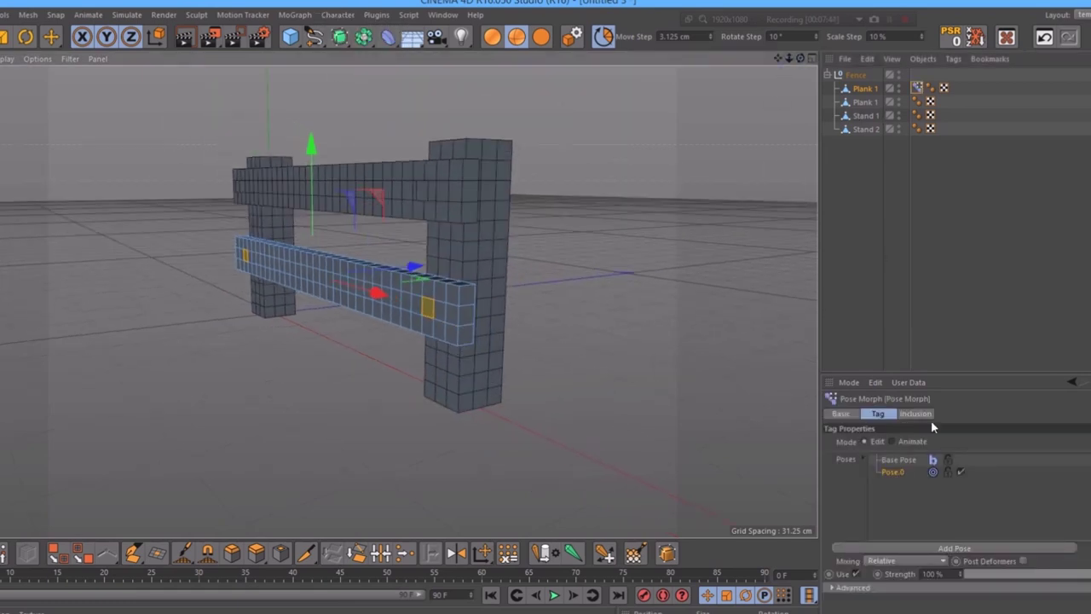
{"action": "left_click", "coordinate": [901, 461]}
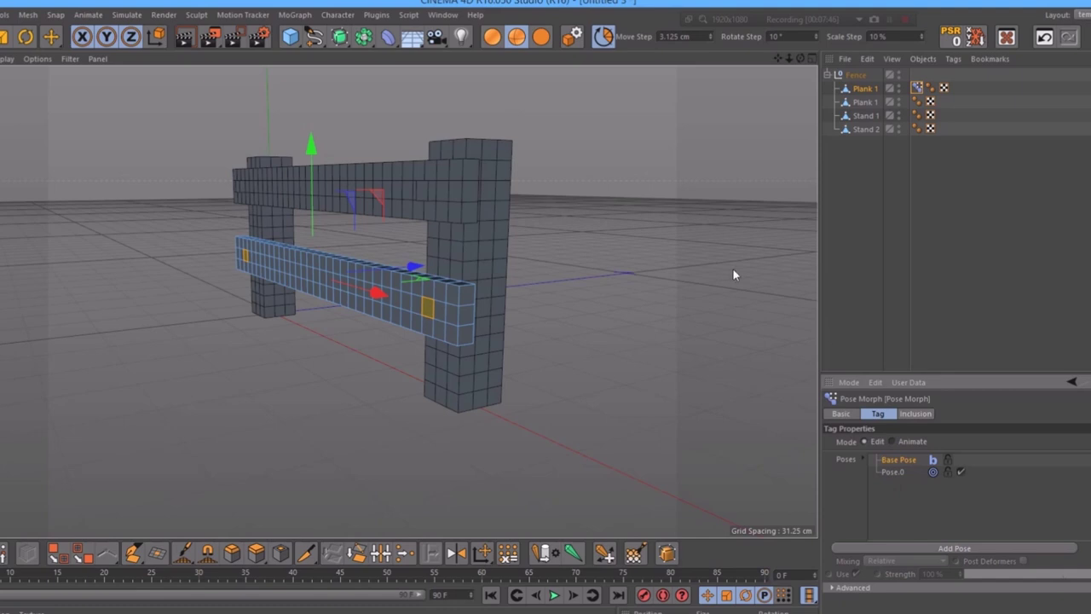
Rename Pose.0 in the lower plank's Pose Morph tag as Nail
{"action": "left_click_drag", "start_coordinate": [790, 59], "coordinate": [767, 58]}
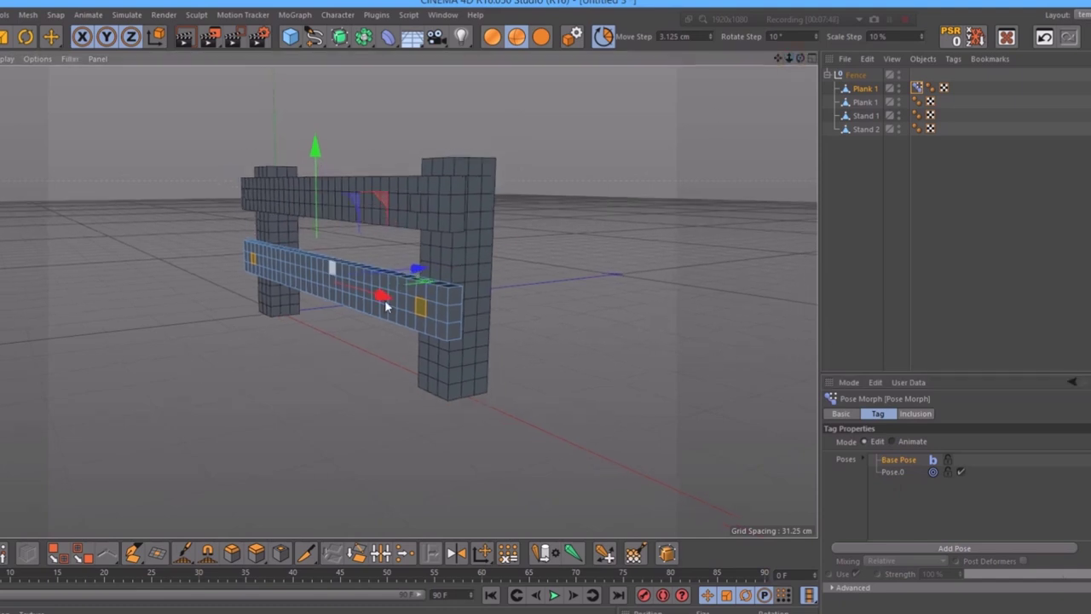
{"action": "scroll", "coordinate": [388, 291], "scroll_direction": "up", "scroll_amount": 3}
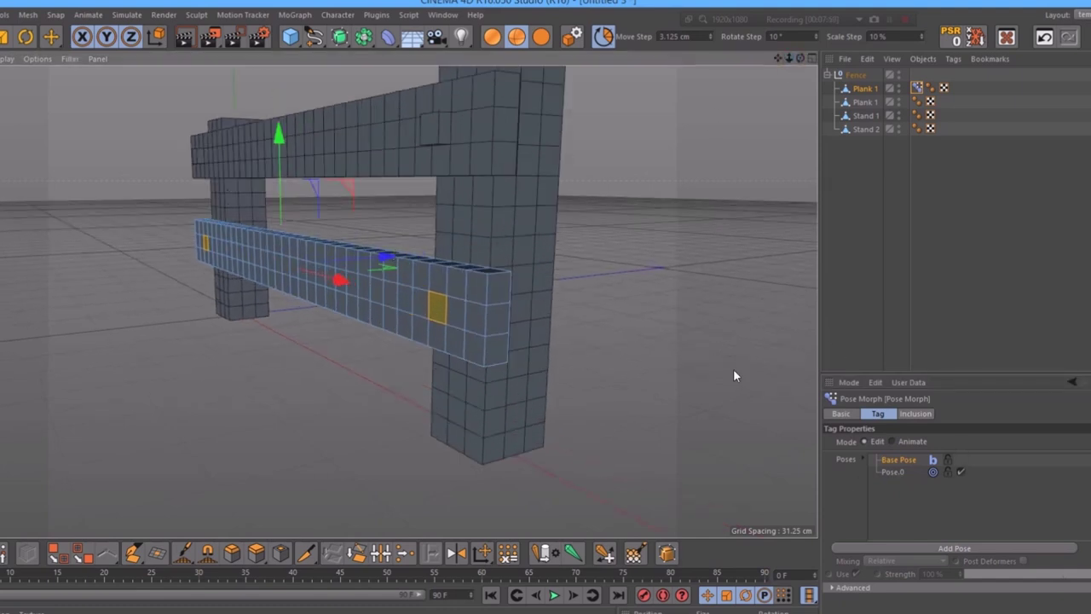
{"action": "left_click", "coordinate": [892, 472]}
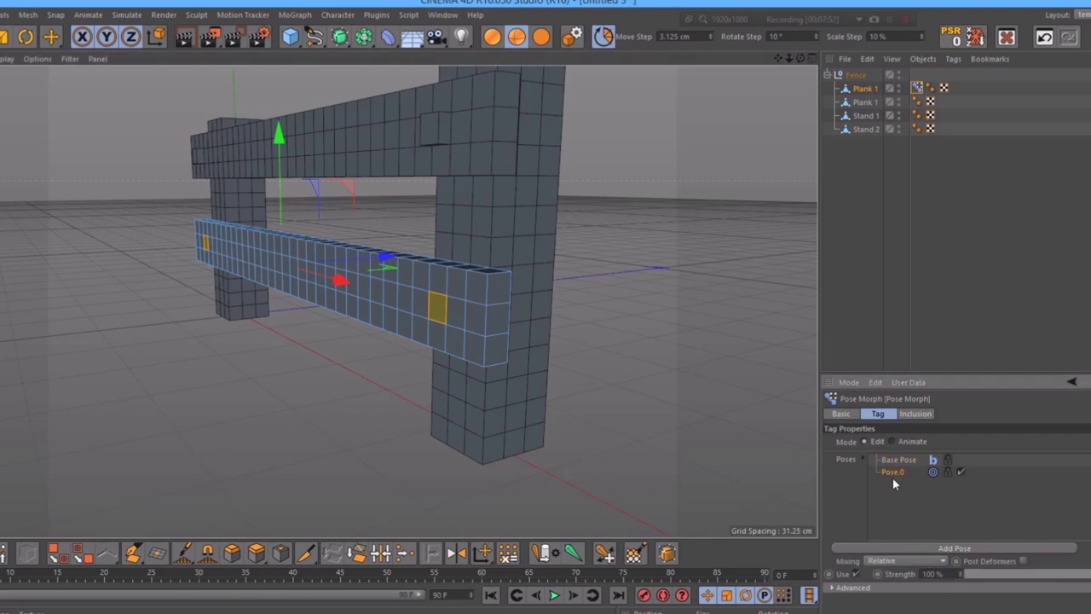
{"action": "double_click", "coordinate": [899, 475]}
{"action": "key", "text": "BackSpace"}
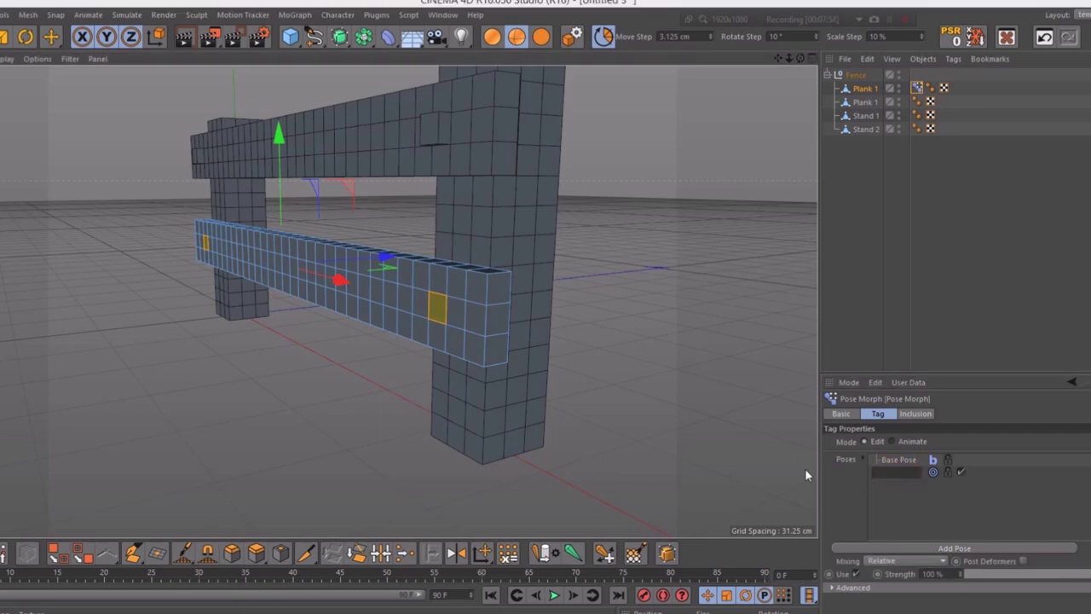
{"action": "type", "text": "Nail"}
{"action": "left_click", "coordinate": [903, 494]}
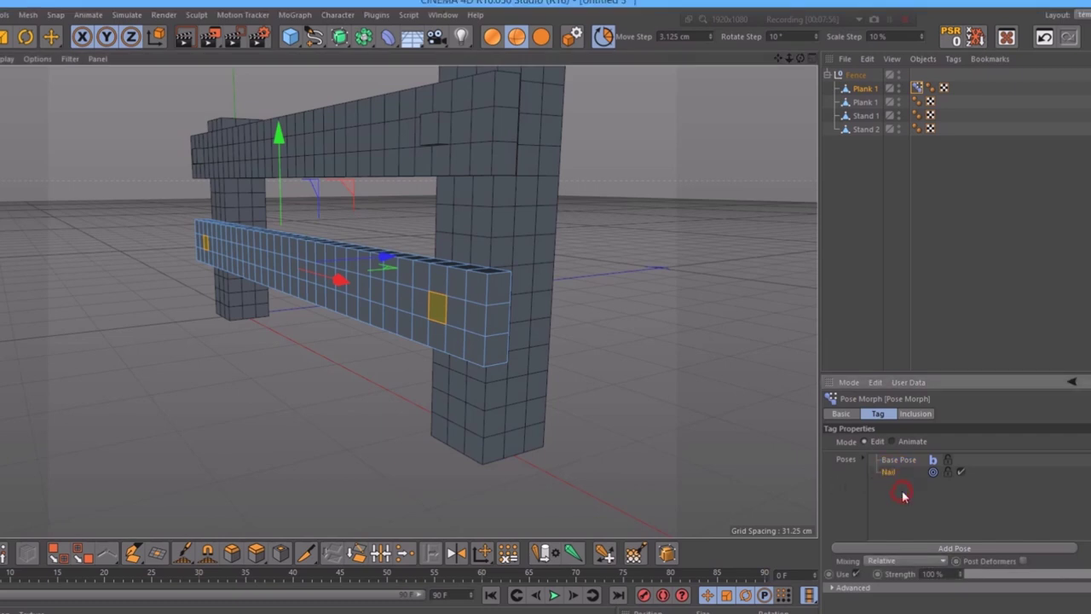
{"action": "left_click_drag", "start_coordinate": [786, 62], "coordinate": [750, 63]}
{"action": "left_click_drag", "start_coordinate": [799, 60], "coordinate": [786, 103]}
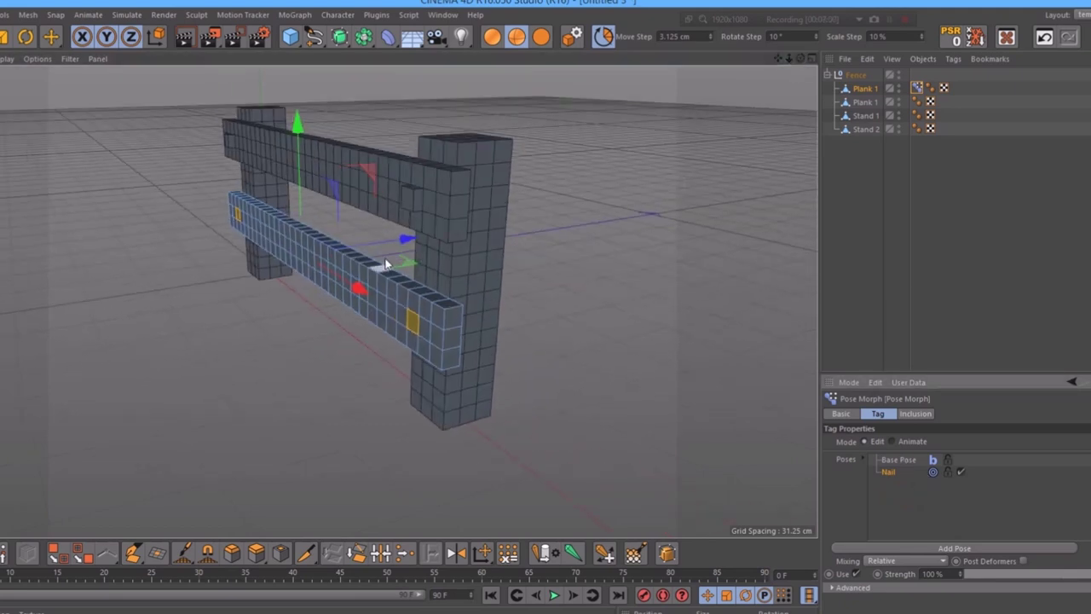
Shape the Nail pose by pulling both selected nail faces out 3.125 cm from the lower plank's front
{"action": "left_click_drag", "start_coordinate": [396, 242], "coordinate": [393, 244]}
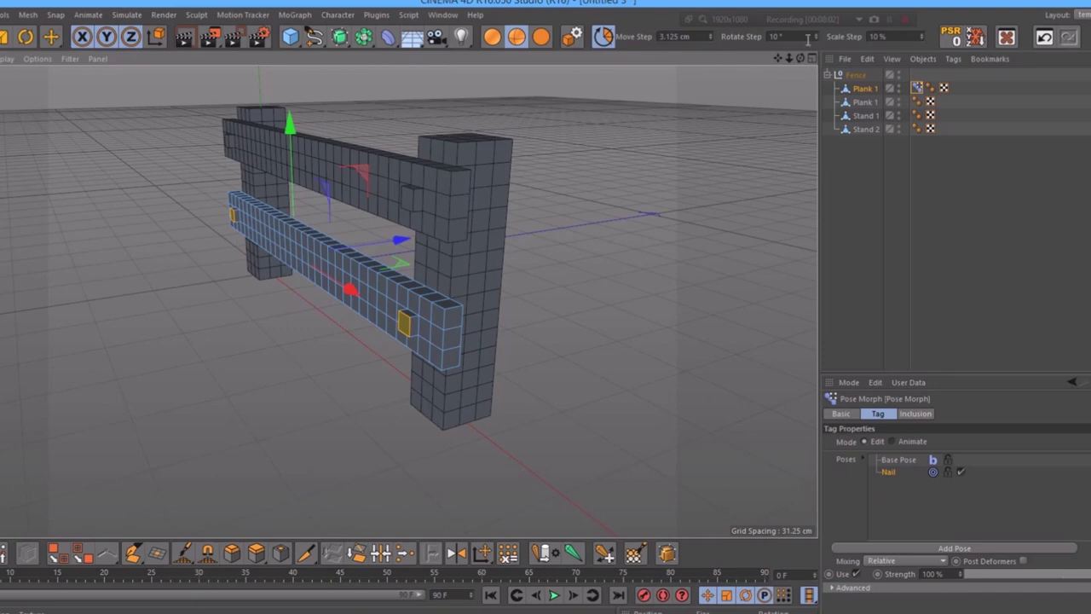
{"action": "mouse_move", "coordinate": [800, 58]}
{"action": "left_mouse_down"}
{"action": "mouse_move", "coordinate": [852, 34]}
{"action": "mouse_move", "coordinate": [795, 48]}
{"action": "left_mouse_up"}
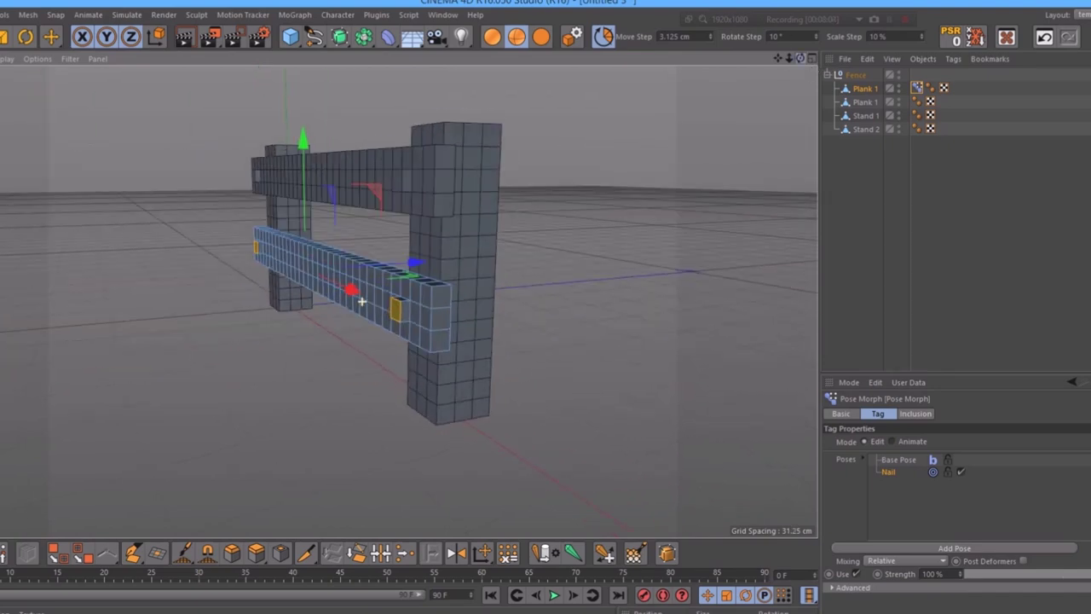
{"action": "scroll", "coordinate": [475, 309], "scroll_direction": "up", "scroll_amount": 2}
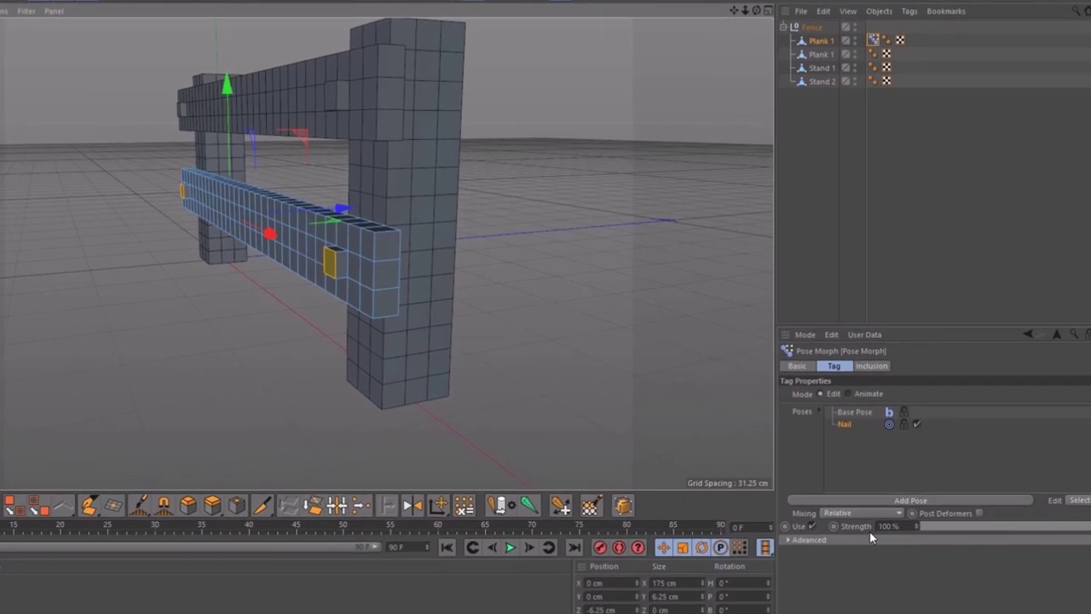
Test the Nail pose by lowering its strength to 0% and raising it back to 100%
{"action": "left_click_drag", "start_coordinate": [1076, 487], "coordinate": [790, 493]}
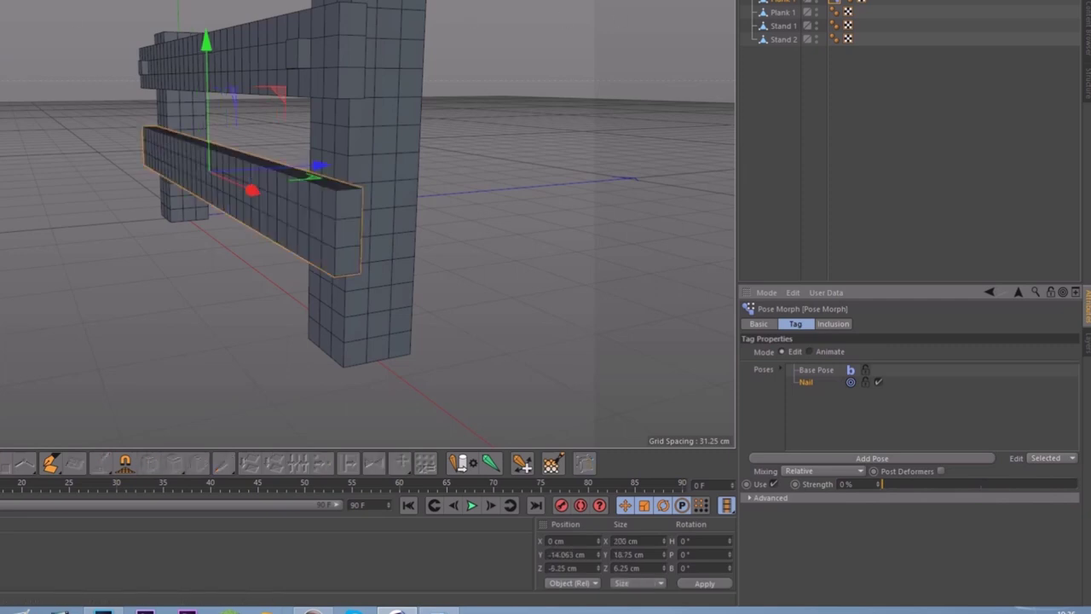
{"action": "left_click_drag", "start_coordinate": [213, 213], "coordinate": [332, 217], "text": "alt"}
{"action": "left_click_drag", "start_coordinate": [906, 484], "coordinate": [1047, 484]}
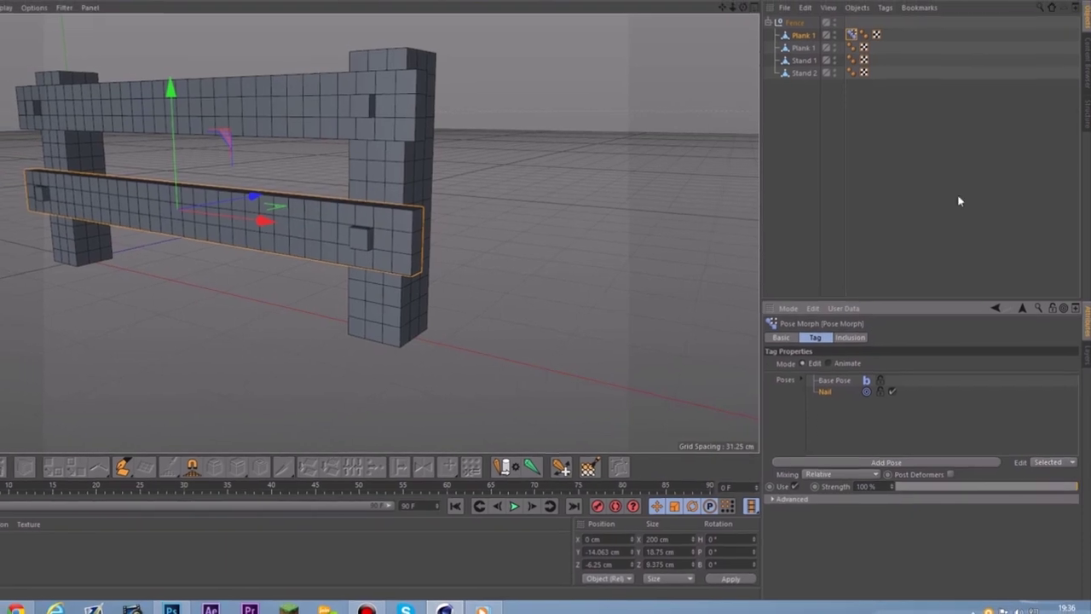
Delete the upper plank and replace it with a copy of the lower plank raised to Y 23.438 cm
{"action": "left_click", "coordinate": [314, 114]}
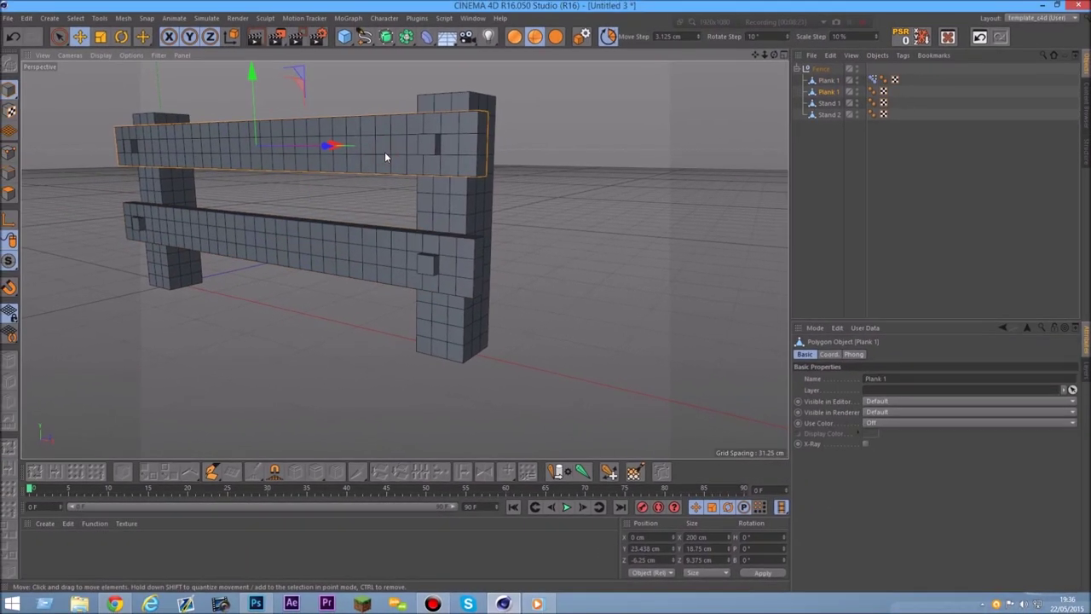
{"action": "key", "text": "Delete"}
{"action": "left_click", "coordinate": [827, 80]}
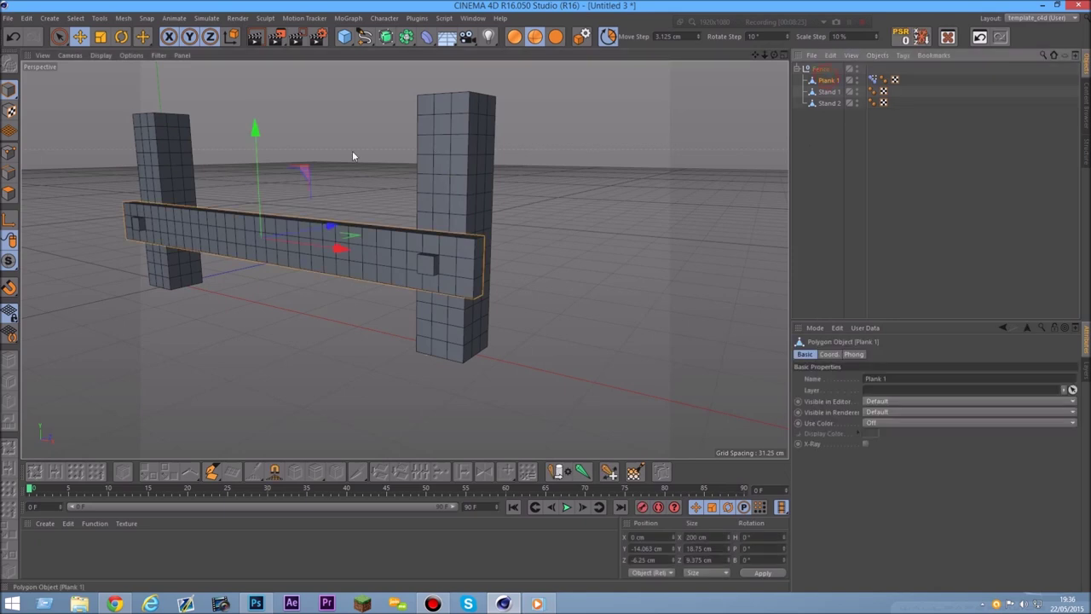
{"action": "left_click_drag", "start_coordinate": [260, 194], "coordinate": [249, 96], "text": "ctrl"}
{"action": "left_click", "coordinate": [635, 195]}
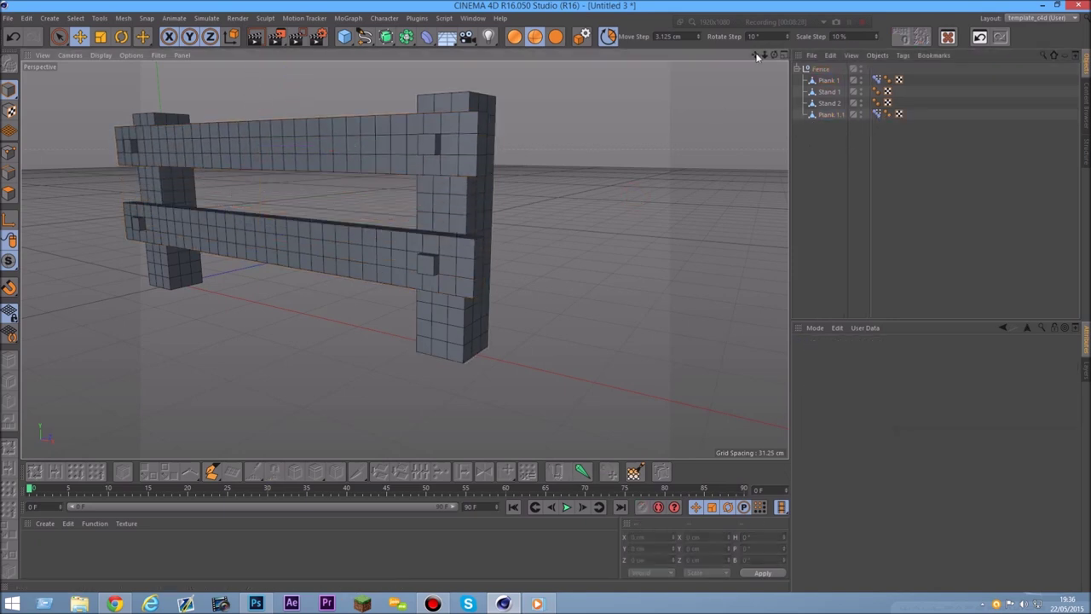
Rename the copied upper plank as Plank 2
{"action": "left_click_drag", "start_coordinate": [773, 54], "coordinate": [758, 77]}
{"action": "left_click", "coordinate": [438, 174]}
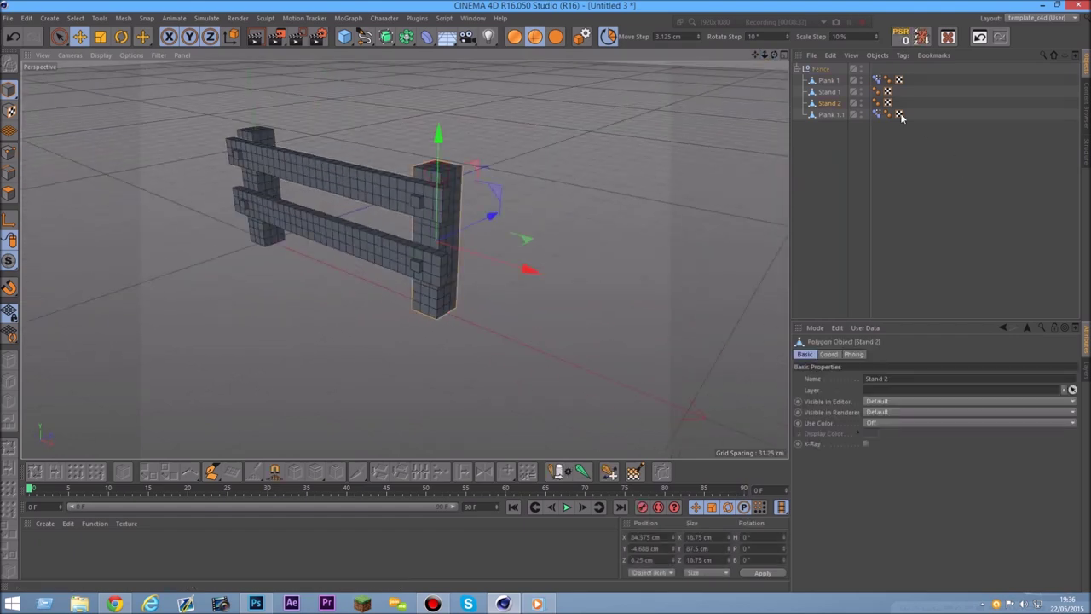
{"action": "left_click", "coordinate": [831, 114]}
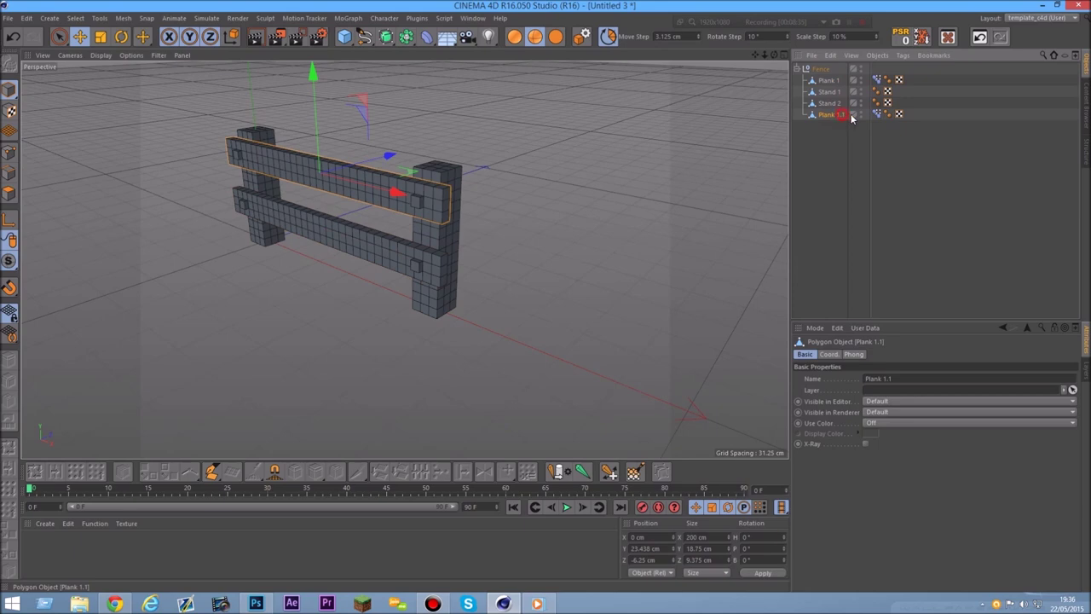
{"action": "double_click", "coordinate": [844, 114]}
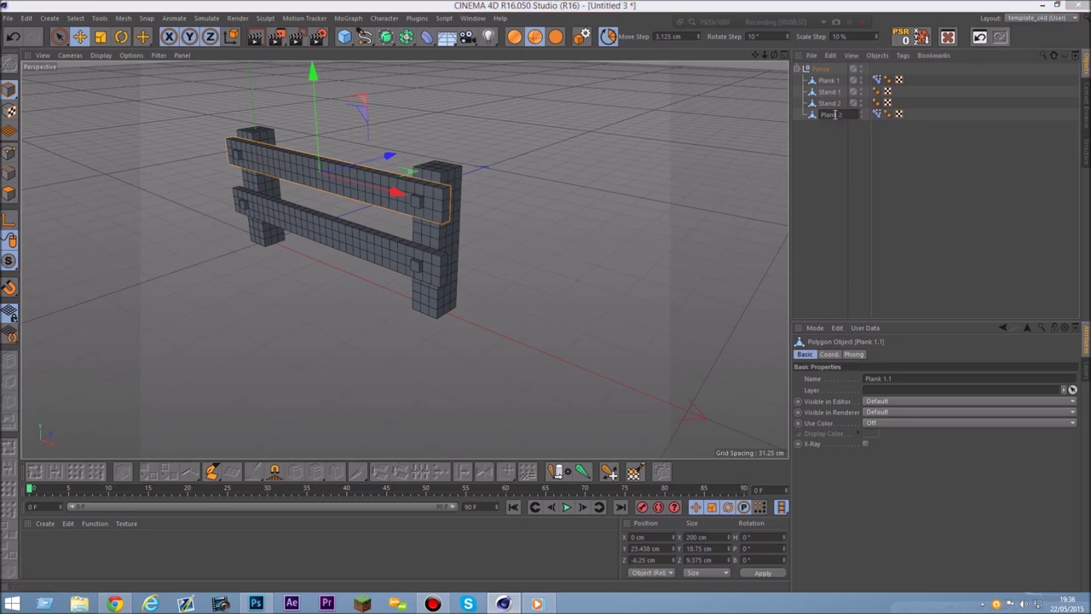
{"action": "left_click", "coordinate": [822, 156]}
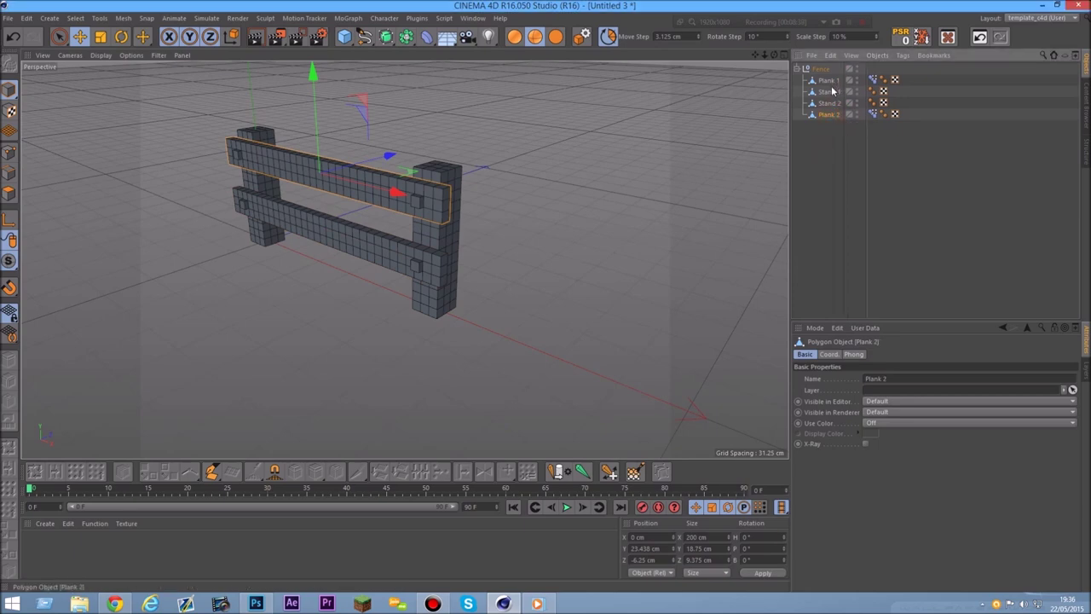
Reorder the Fence group so Plank 2 sits directly below Plank 1, and clear the selection
{"action": "left_click_drag", "start_coordinate": [833, 90], "coordinate": [834, 86]}
{"action": "left_click", "coordinate": [633, 256]}
{"action": "left_click_drag", "start_coordinate": [755, 54], "coordinate": [843, 54]}
{"action": "left_click_drag", "start_coordinate": [765, 55], "coordinate": [741, 54]}
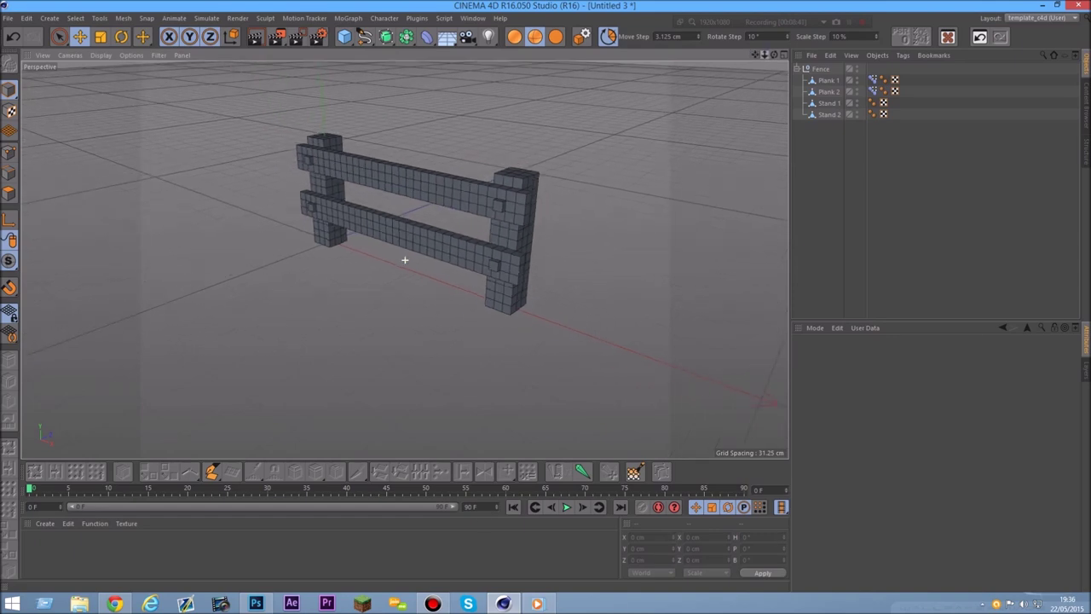